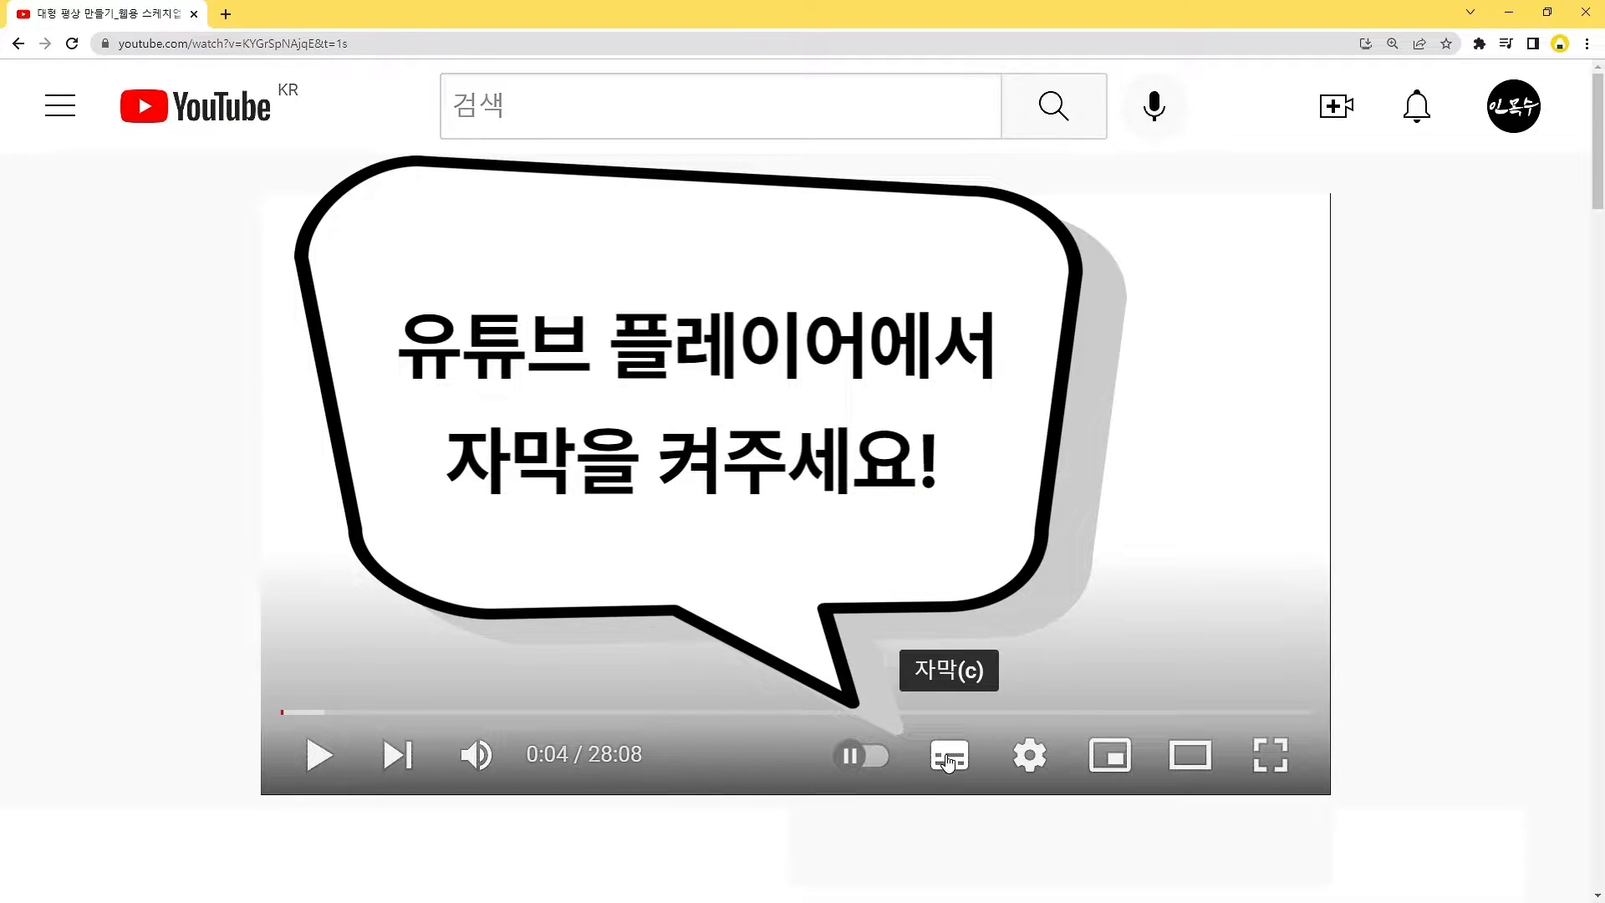
- Show the SketchUp web model '창세트애니메이션' with the window set and animation Scenes 6–19
click(947, 761)
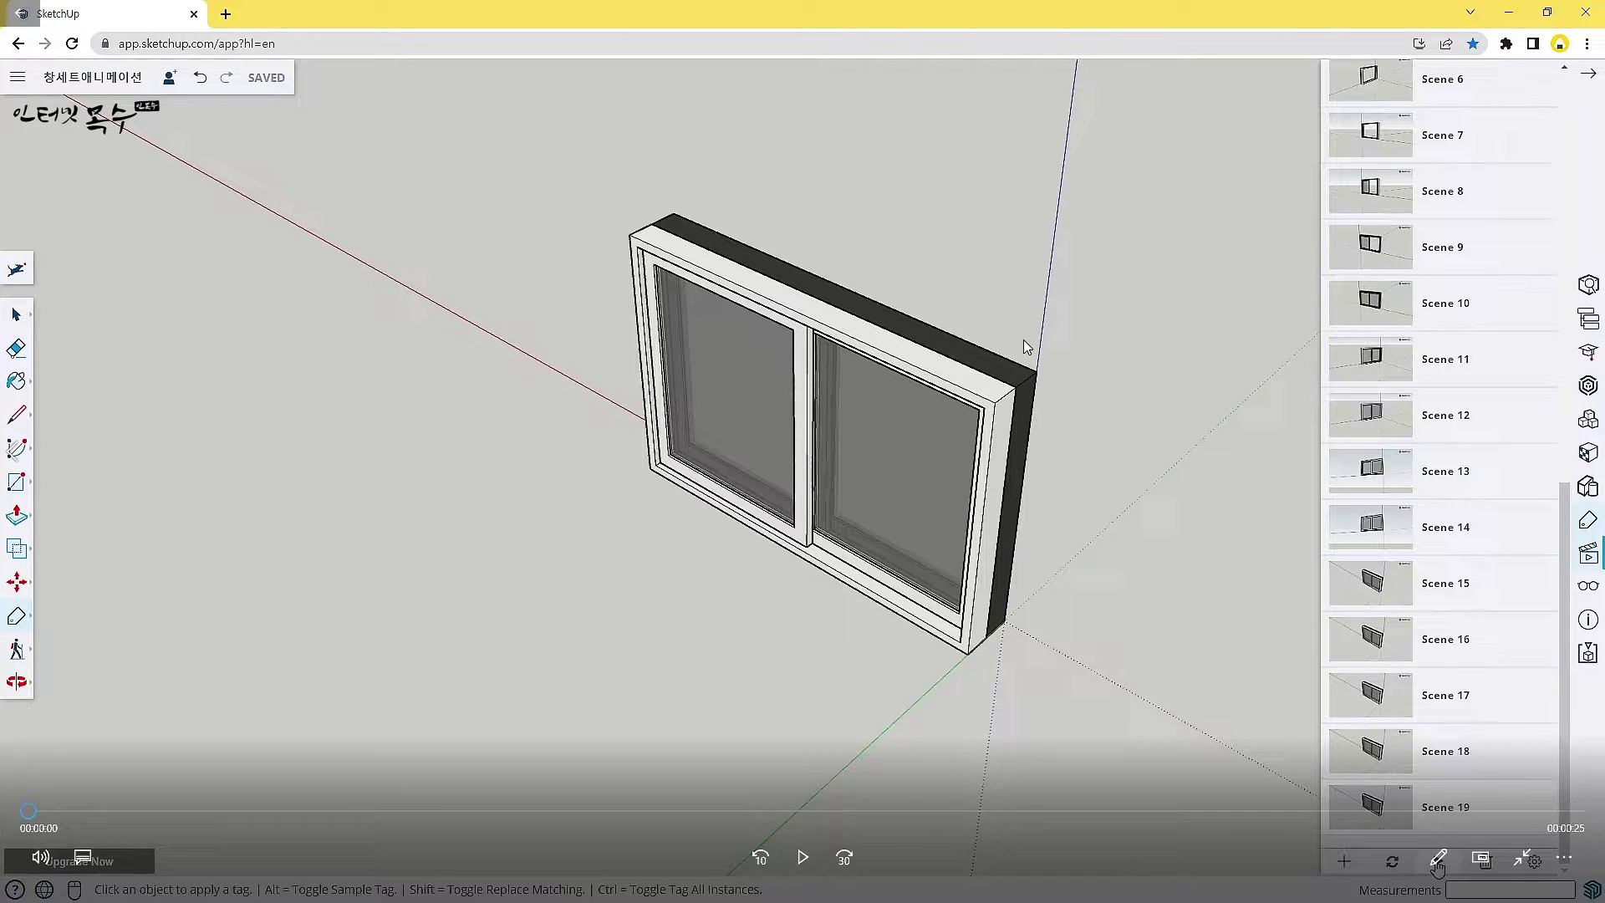
- Play the window model's scene animation from the start in the SketchUp scene player
click(804, 857)
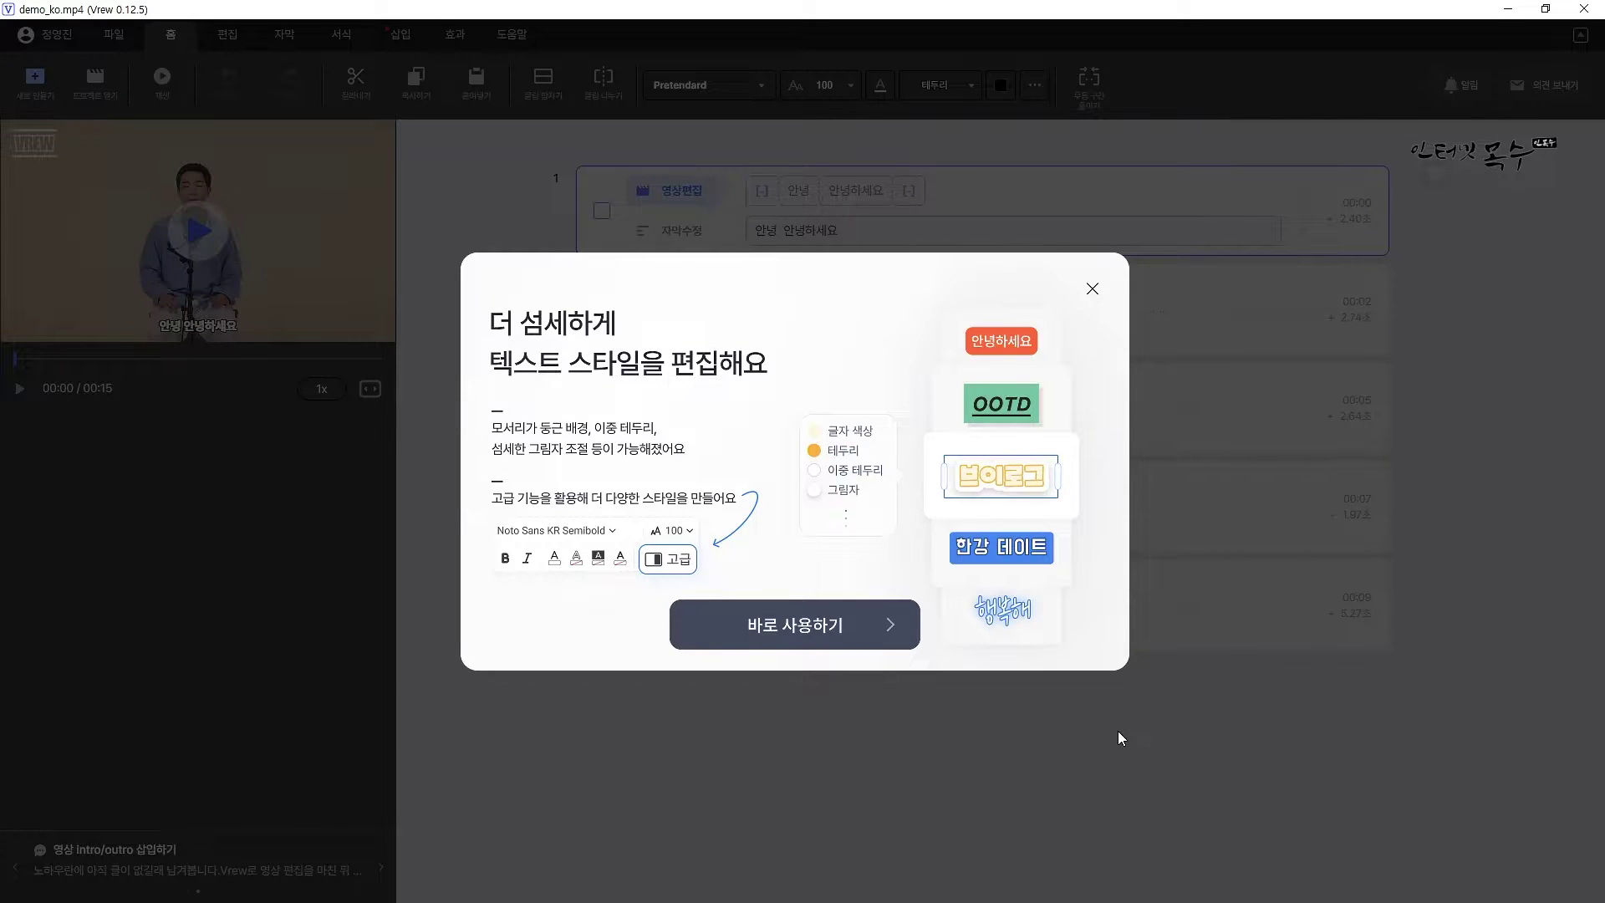
- Close the text-style promo to reveal the five-clip demo_ko.mp4 subtitle project
click(1091, 289)
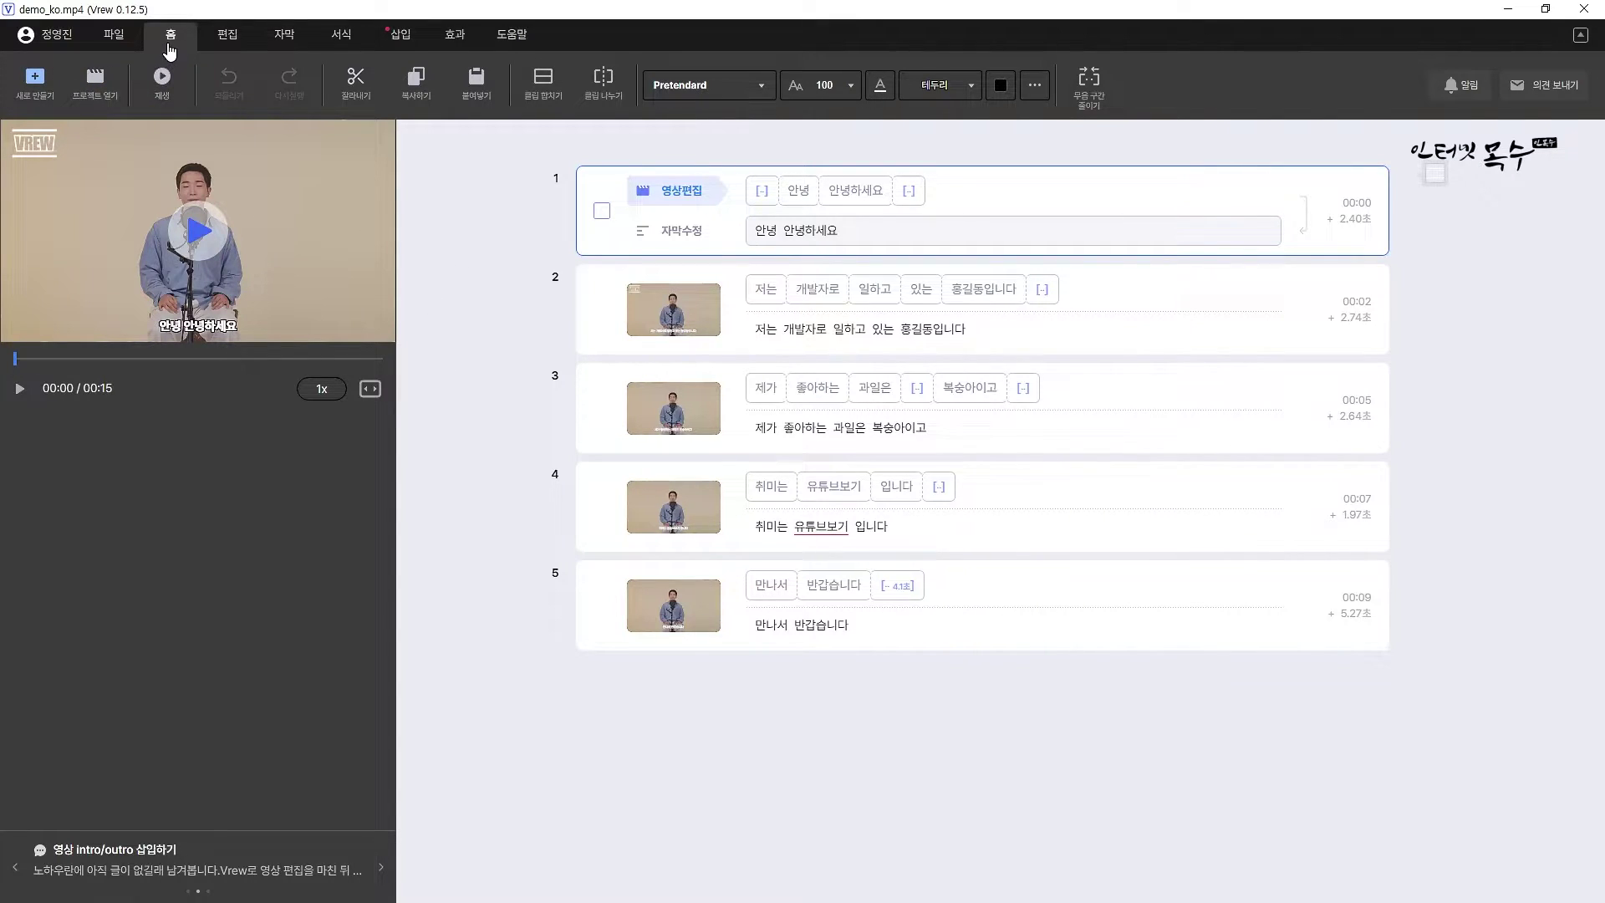
- Create a new Vrew project from the video file 창세트애니메이션.mp4 using Korean speech recognition
click(37, 84)
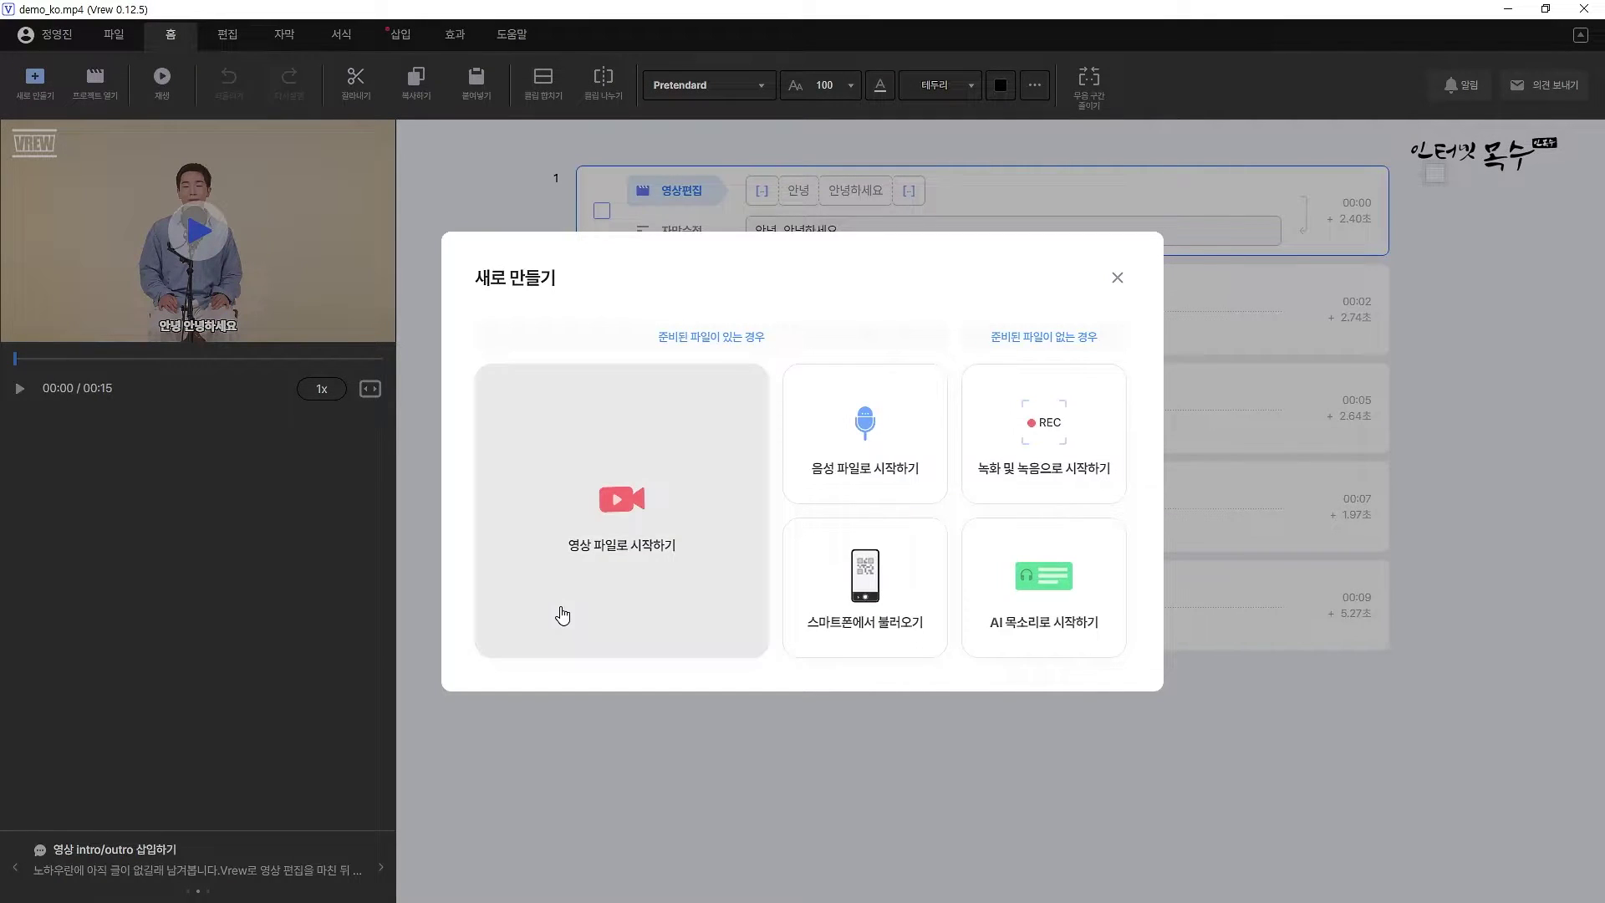
click(637, 548)
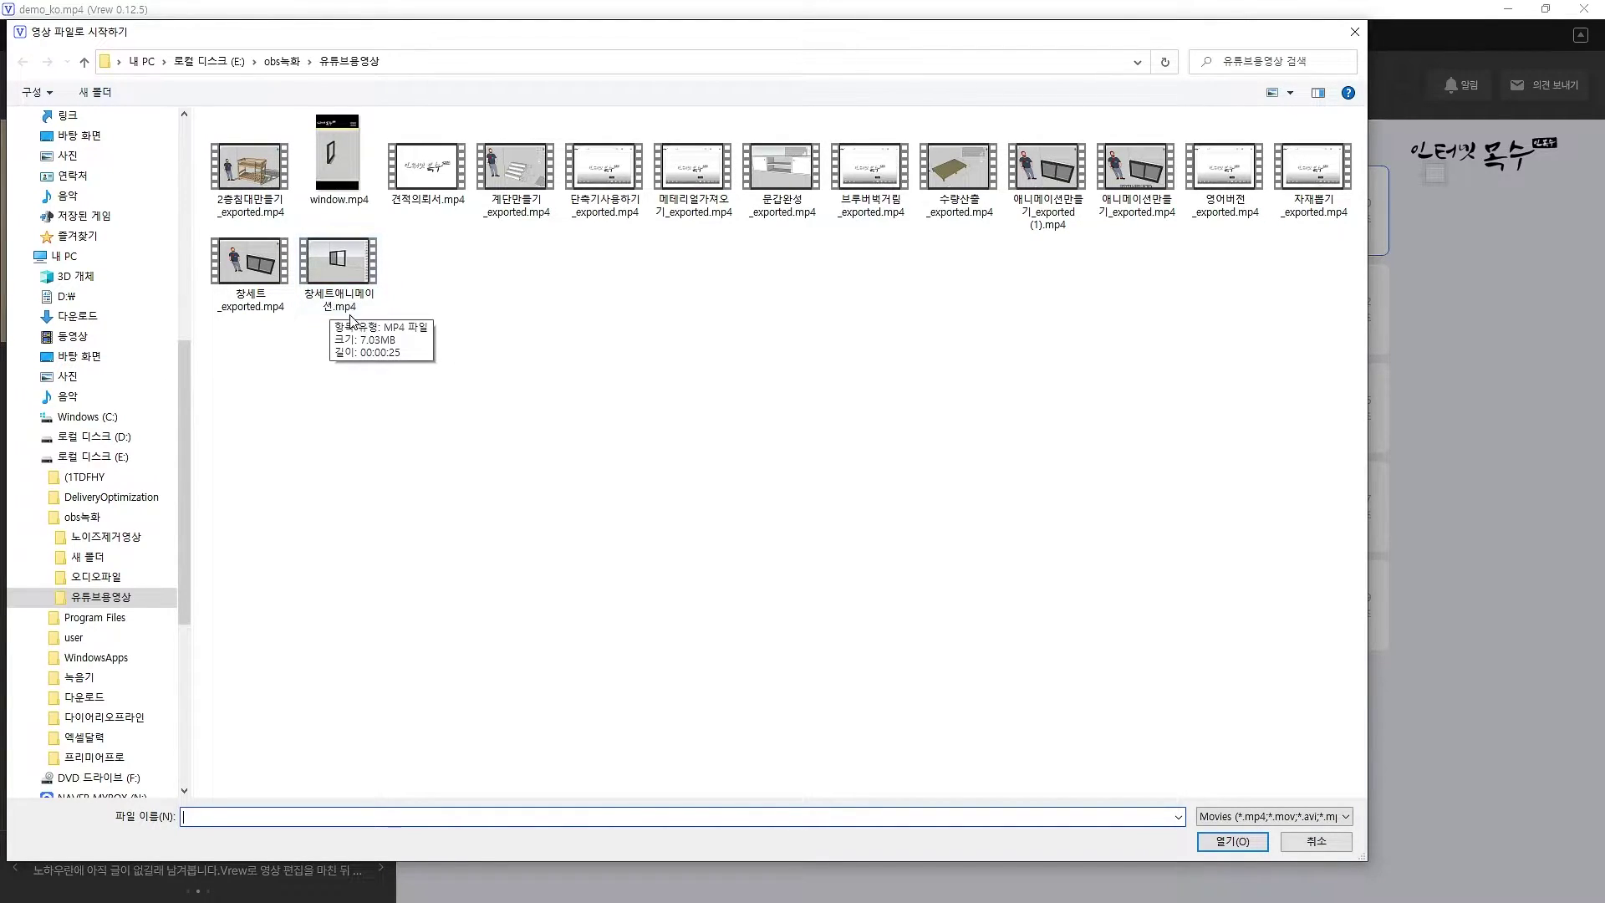
double_click(346, 280)
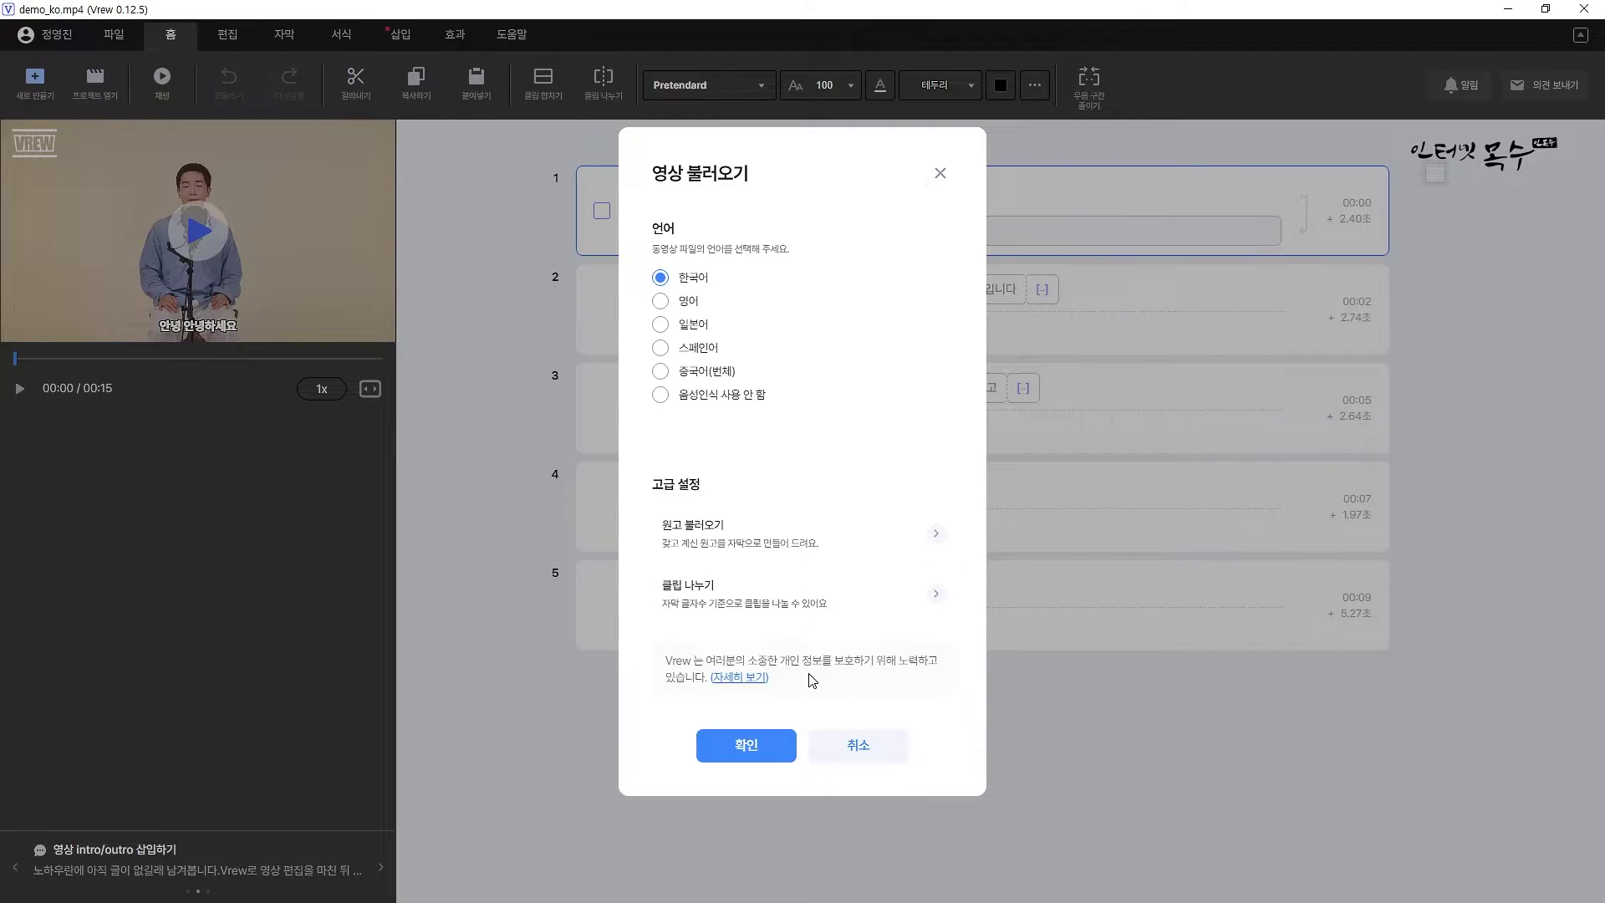
click(746, 746)
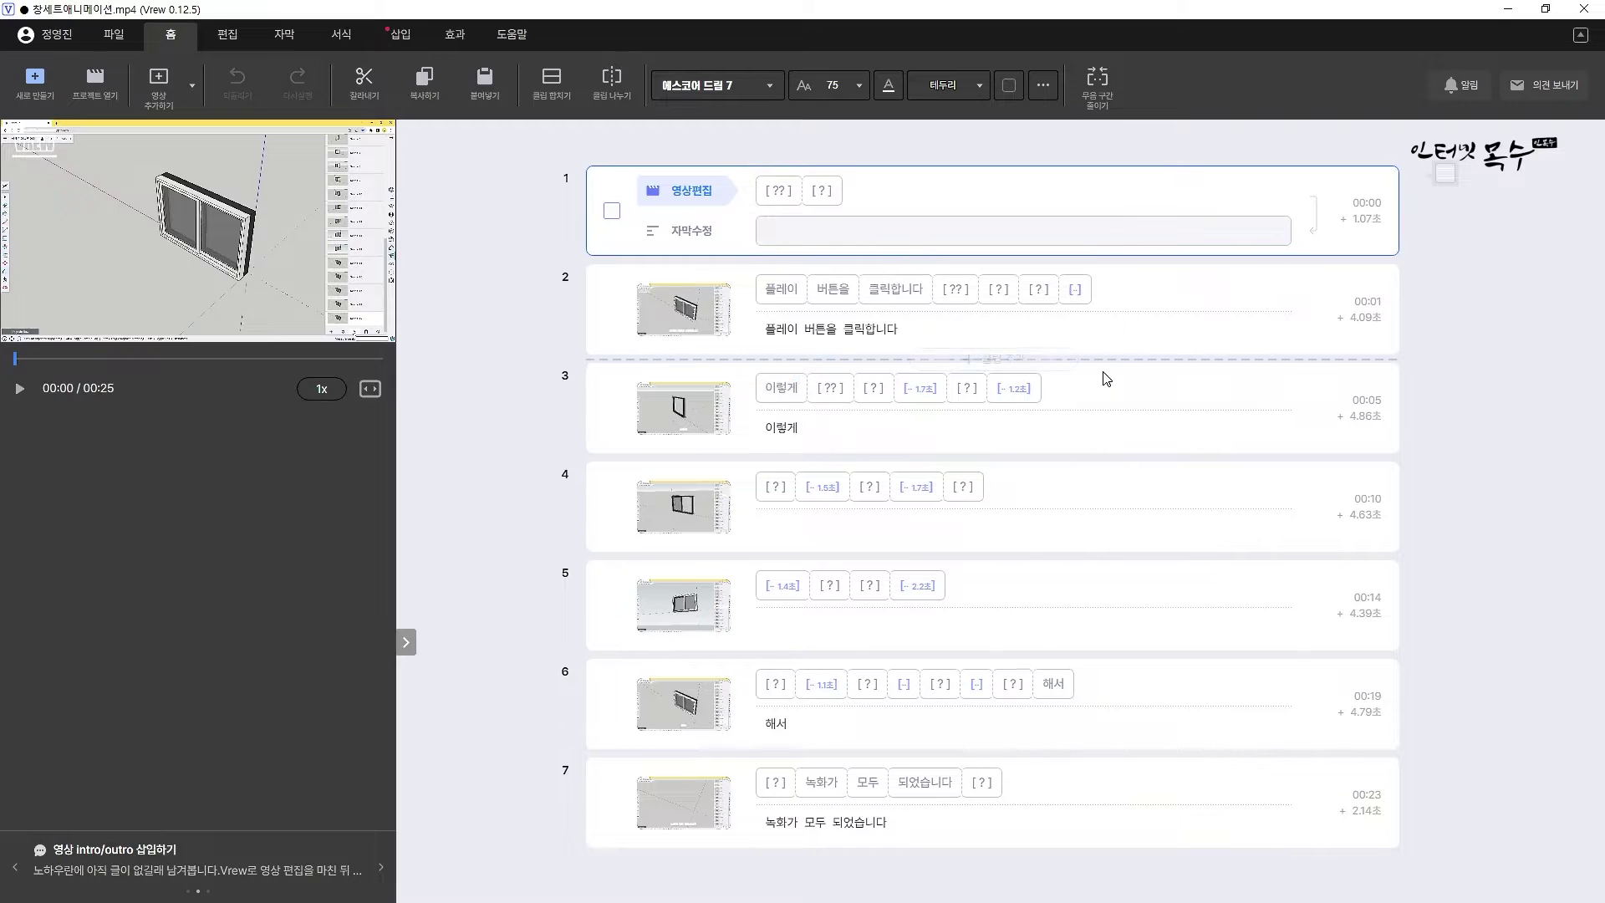
- Jump to clip 2, '플레이 버튼을 클릭합니다', and its unrecognised [??] word
click(798, 289)
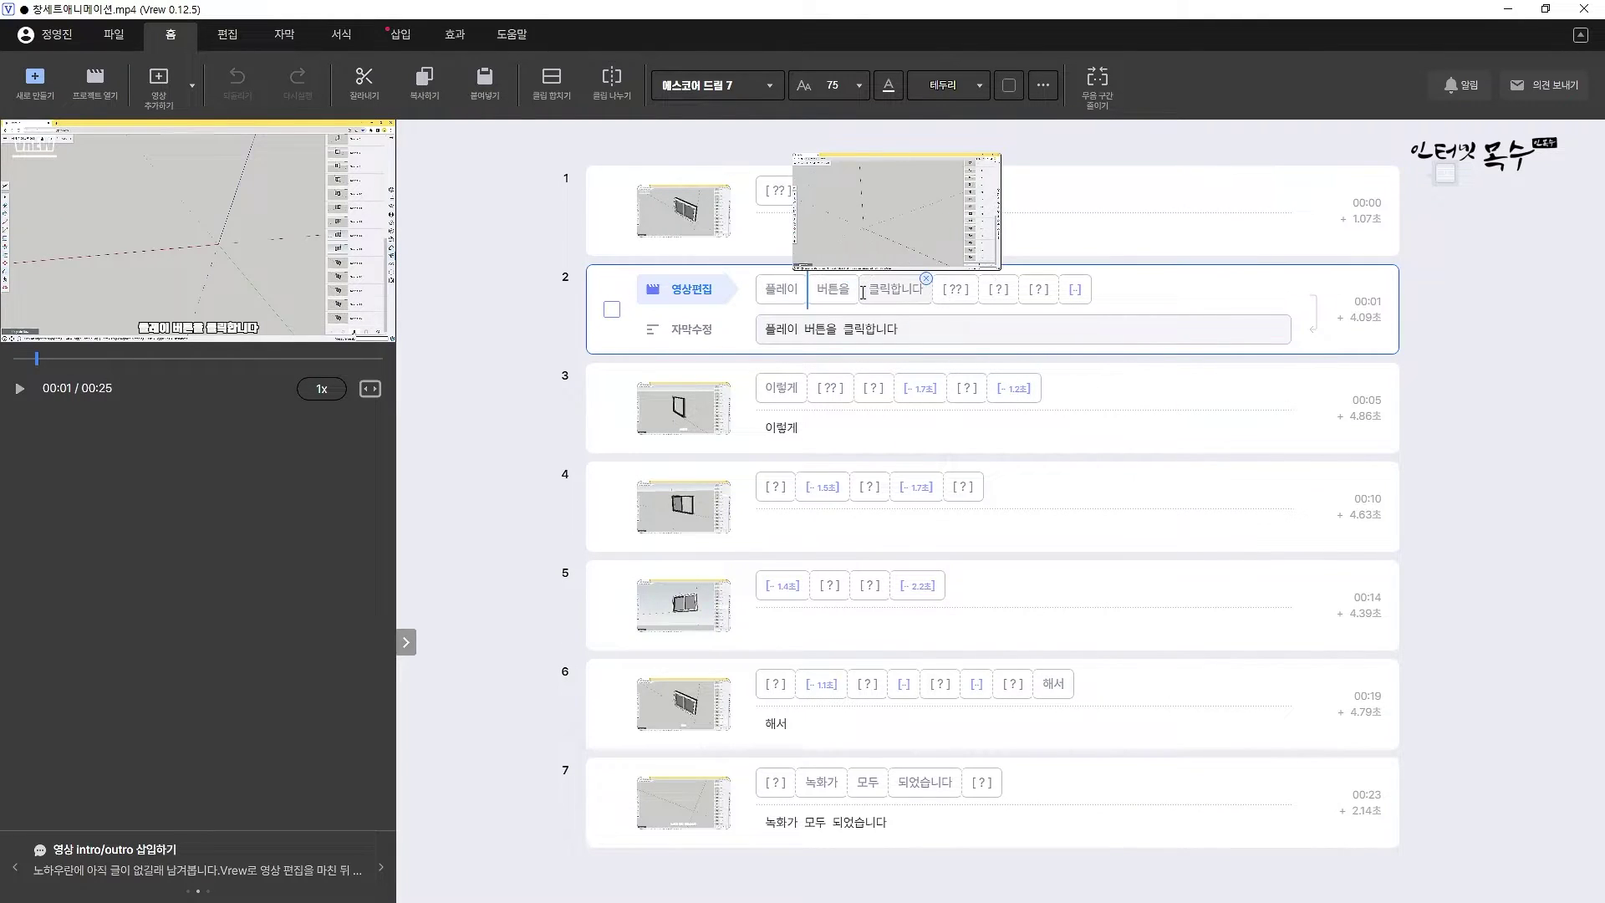
click(953, 292)
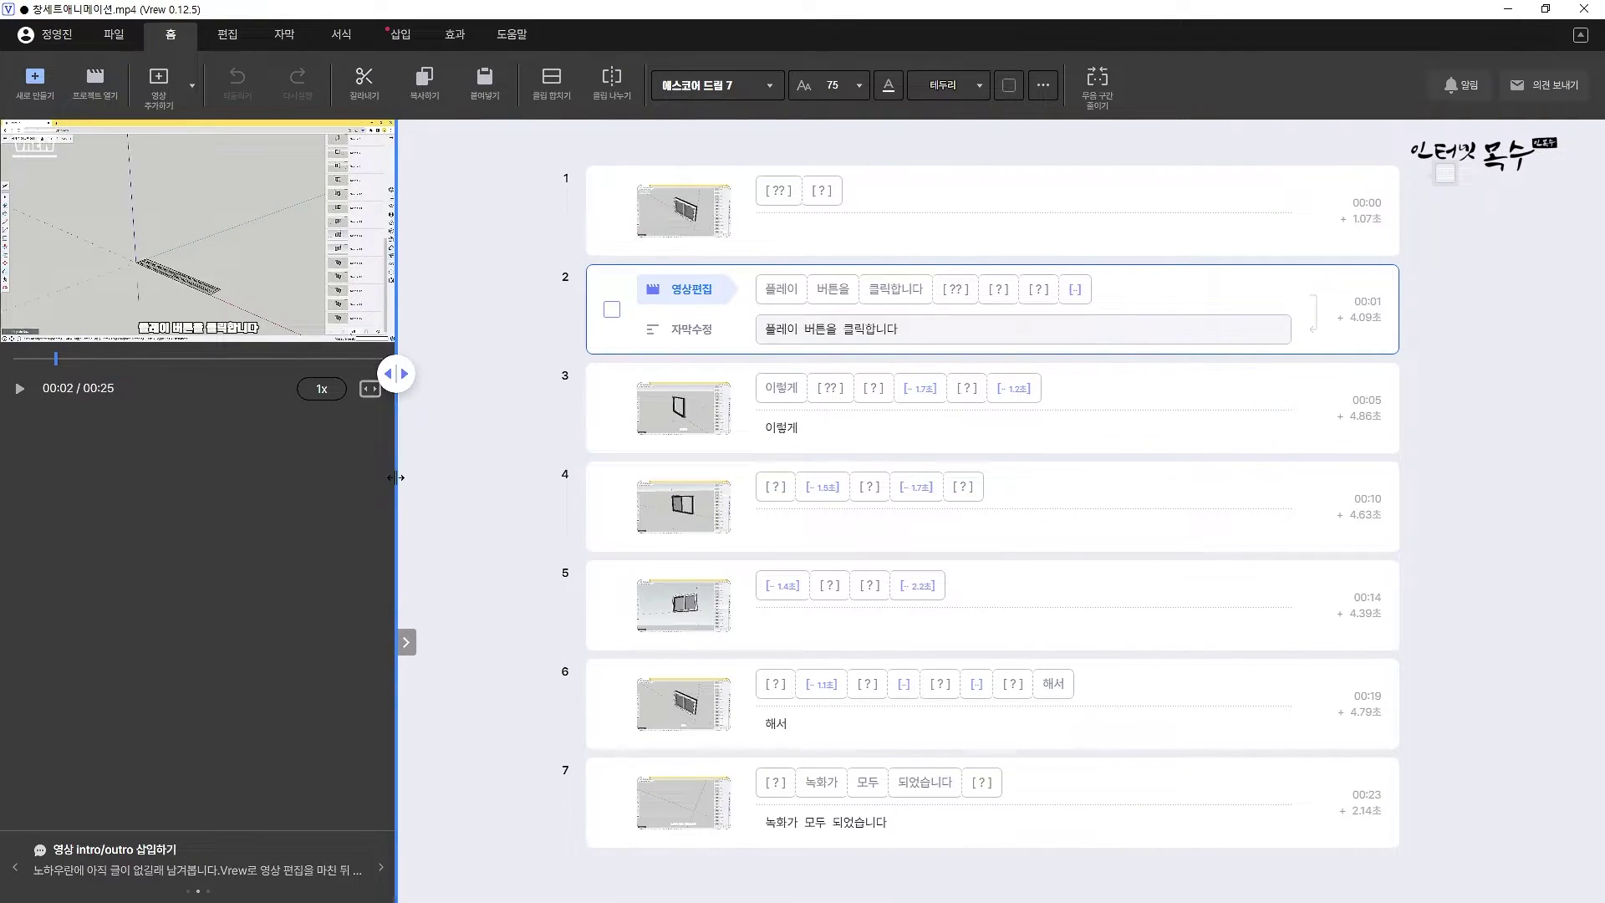
- Widen the video preview panel so the seven subtitle clips form a narrow column beside it
drag(397, 477, 1116, 489)
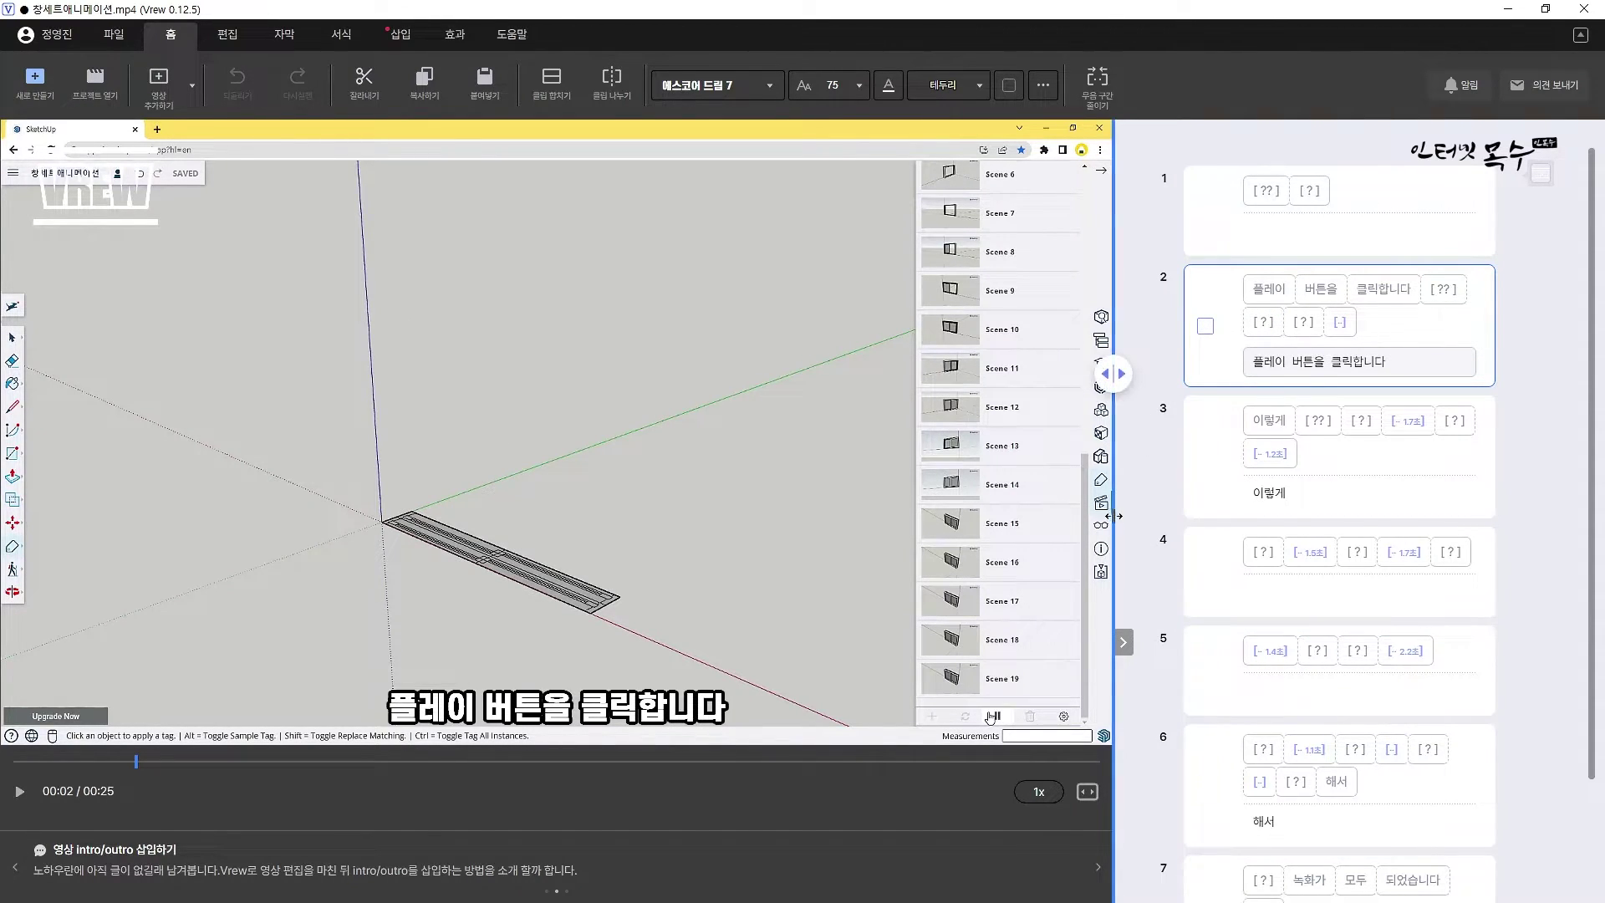
drag(1114, 516, 520, 478)
drag(651, 499, 1070, 543)
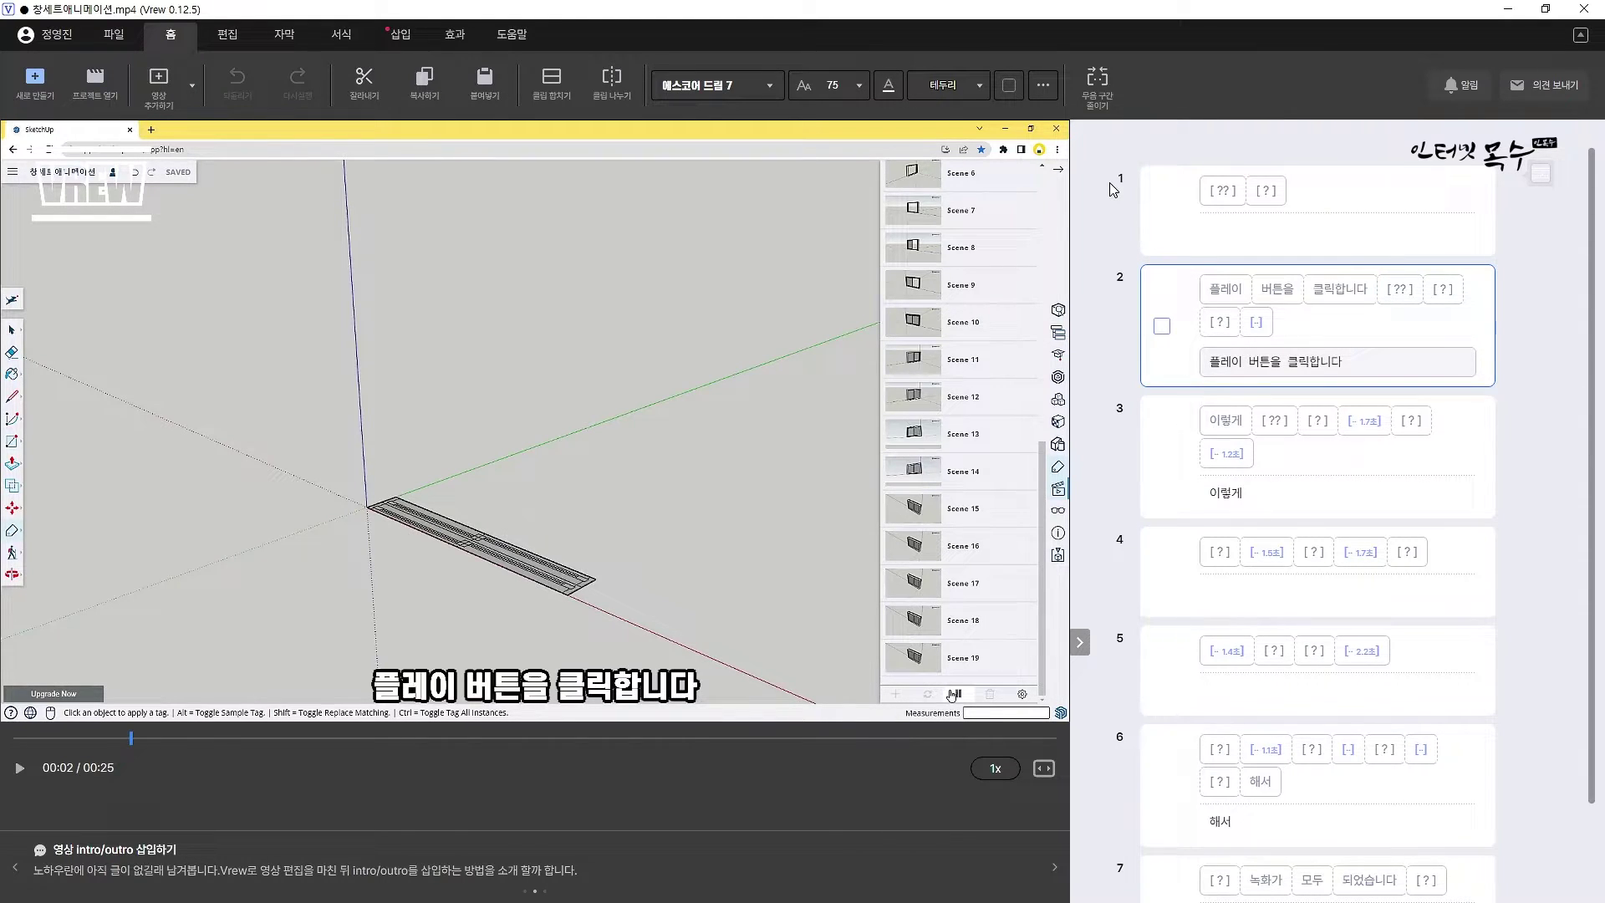
click(1137, 188)
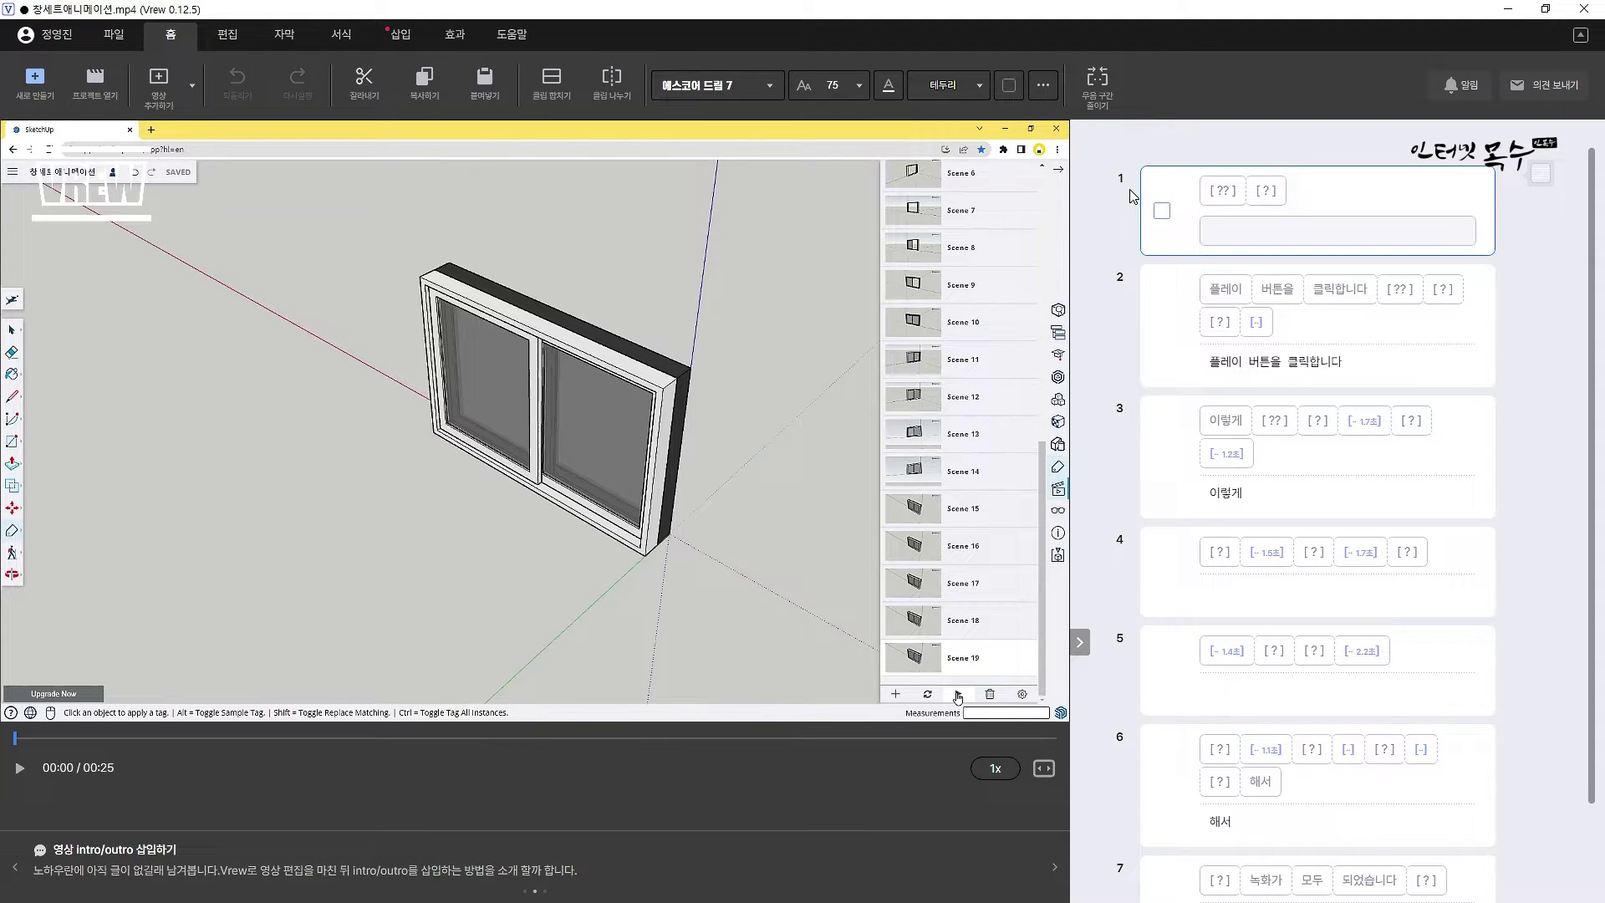
key(space)
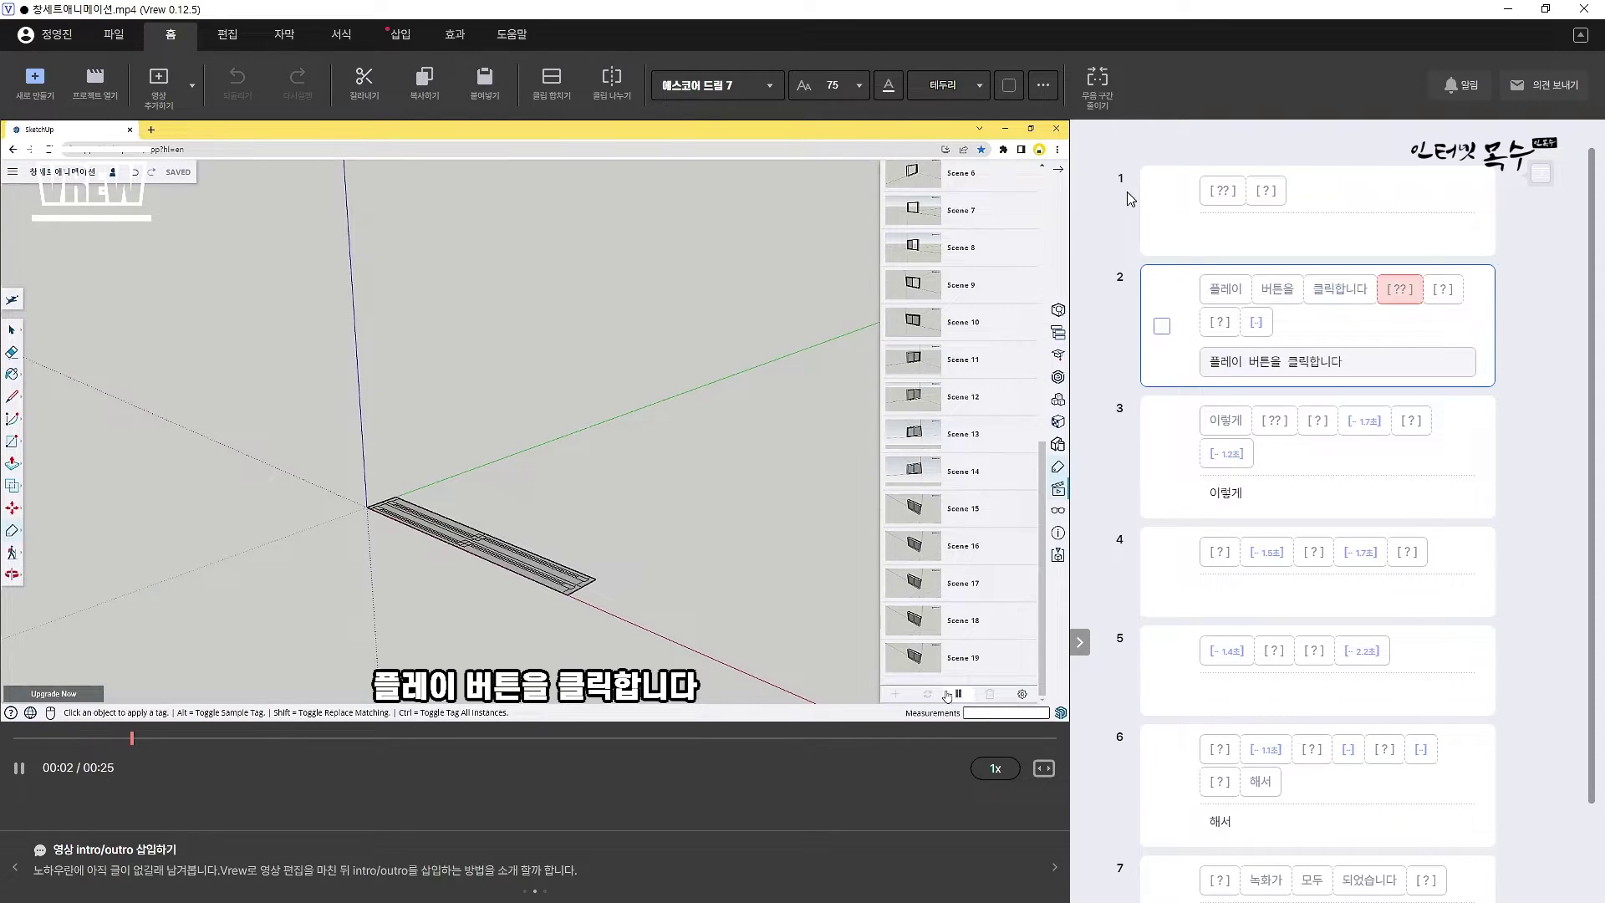
key(space)
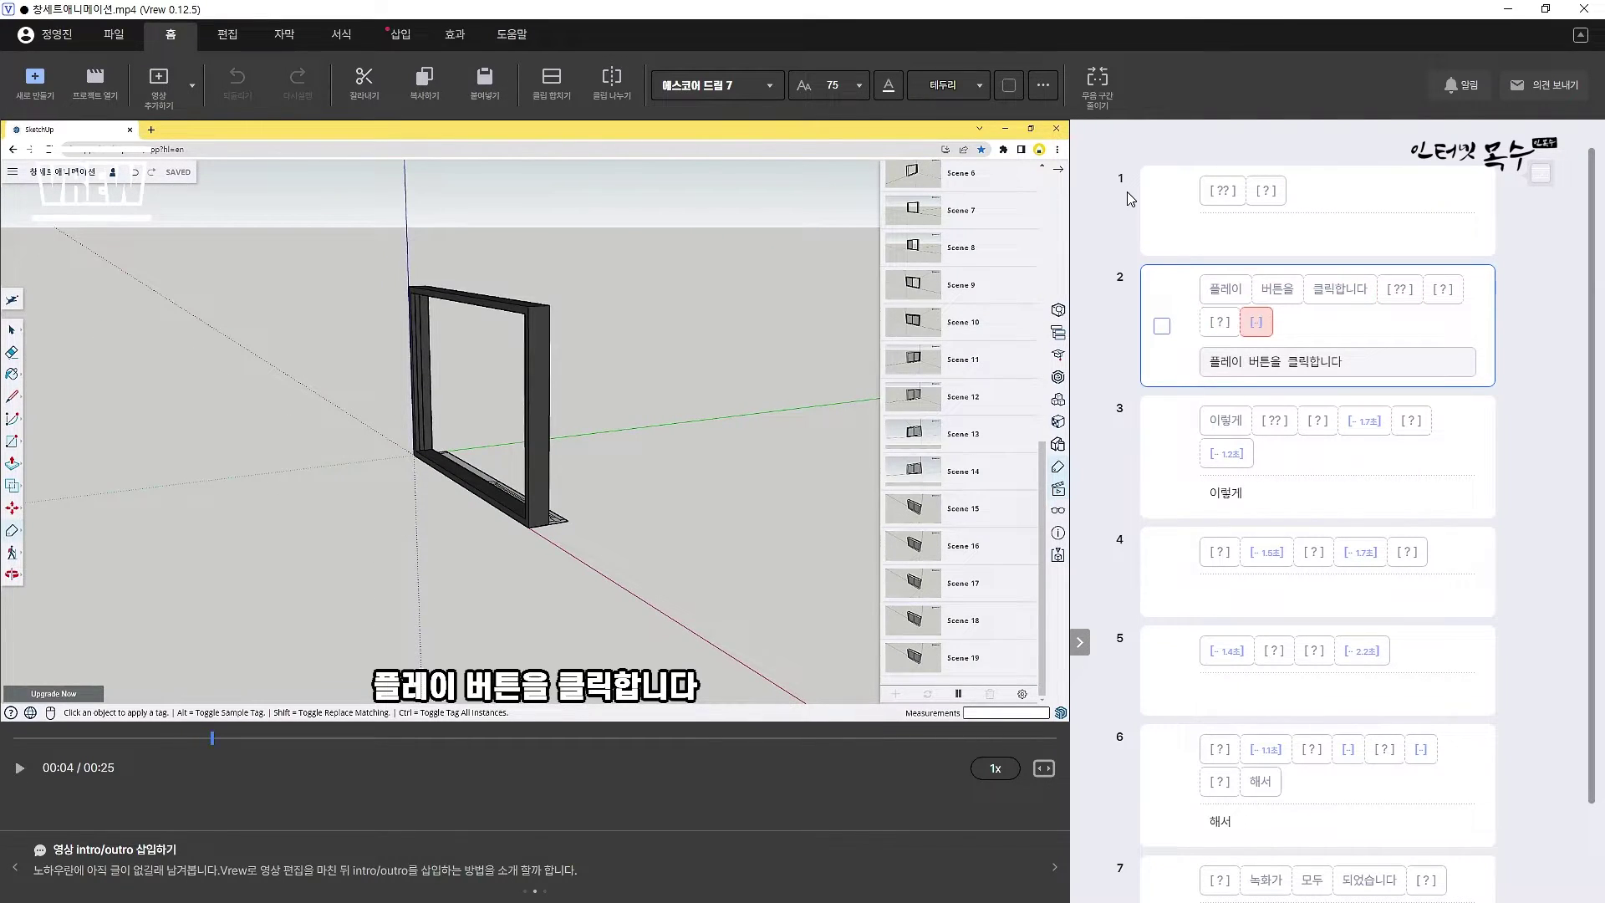
click(1125, 193)
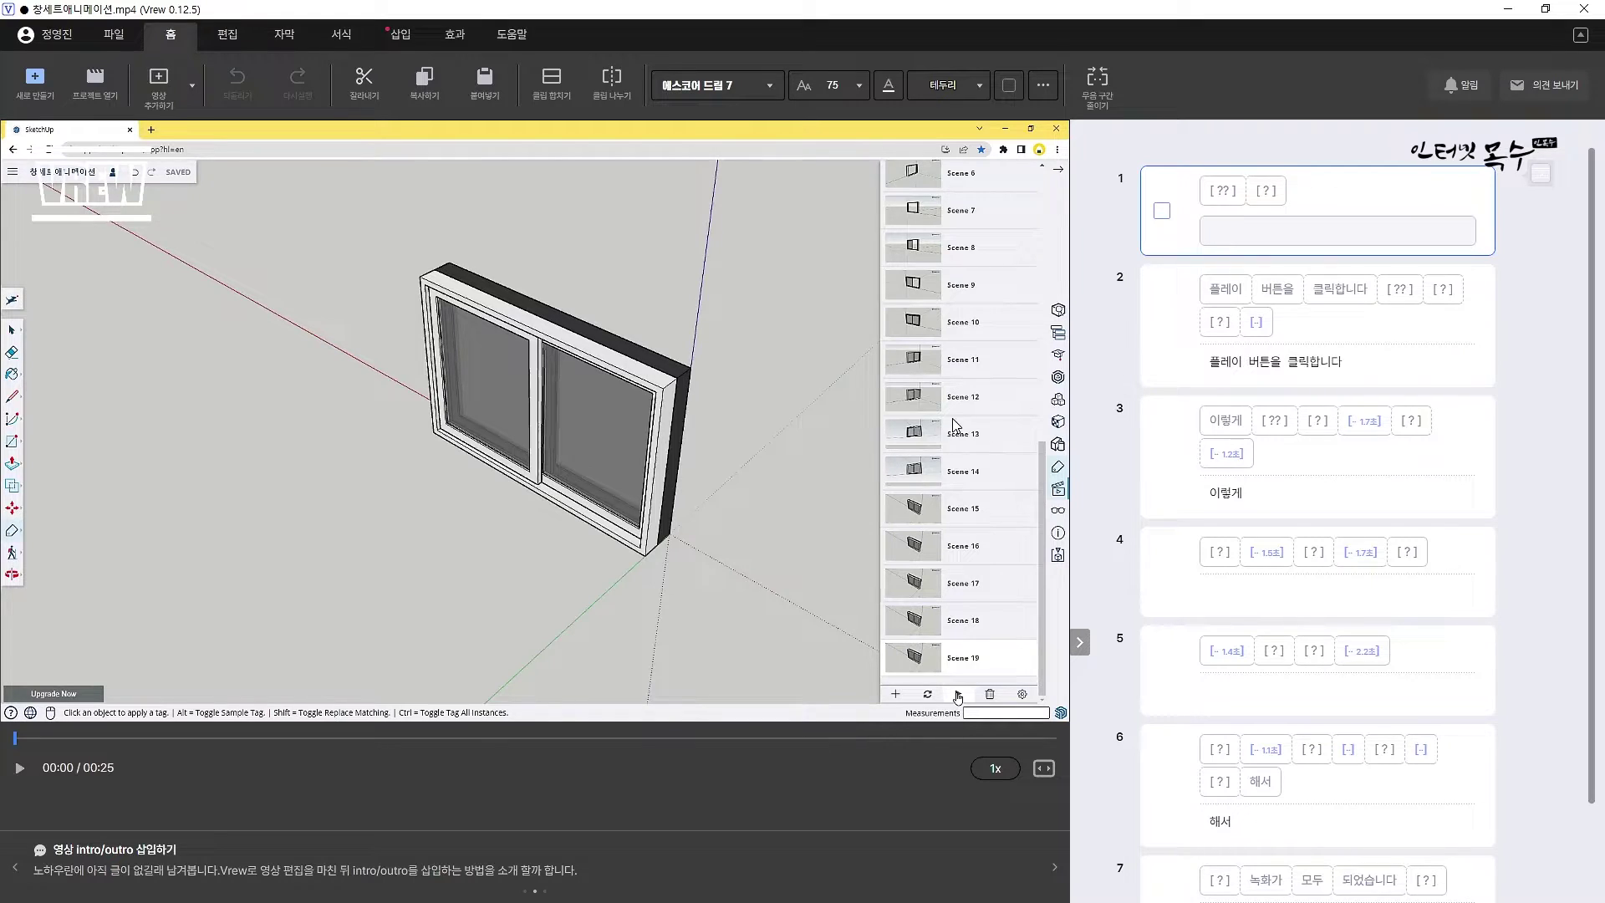
key(space)
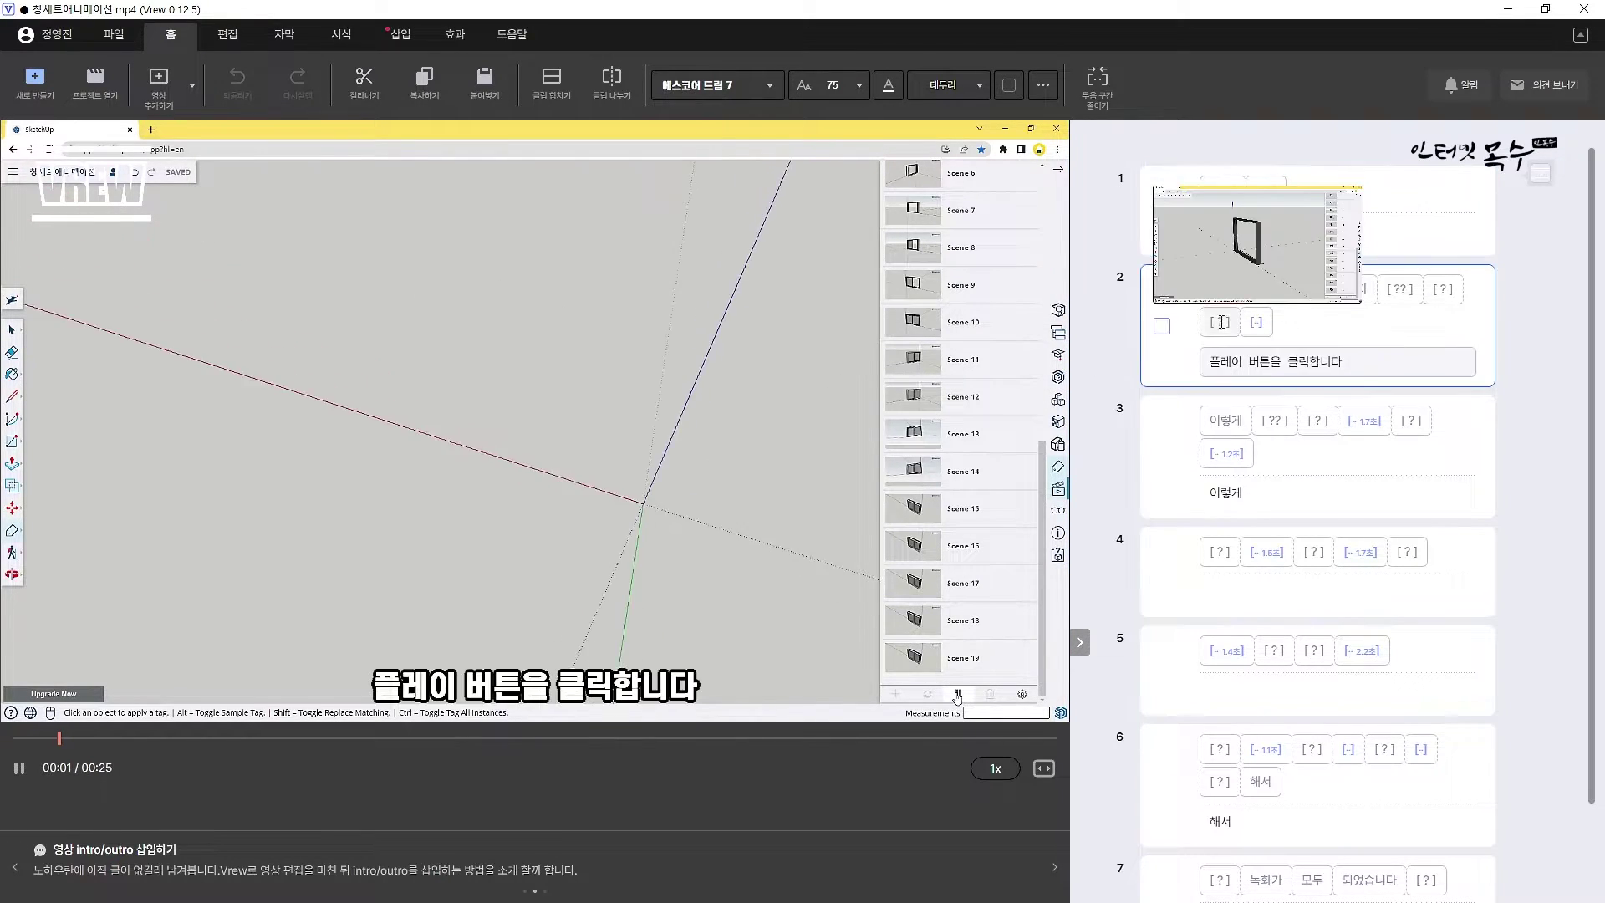
key(space)
key(space)
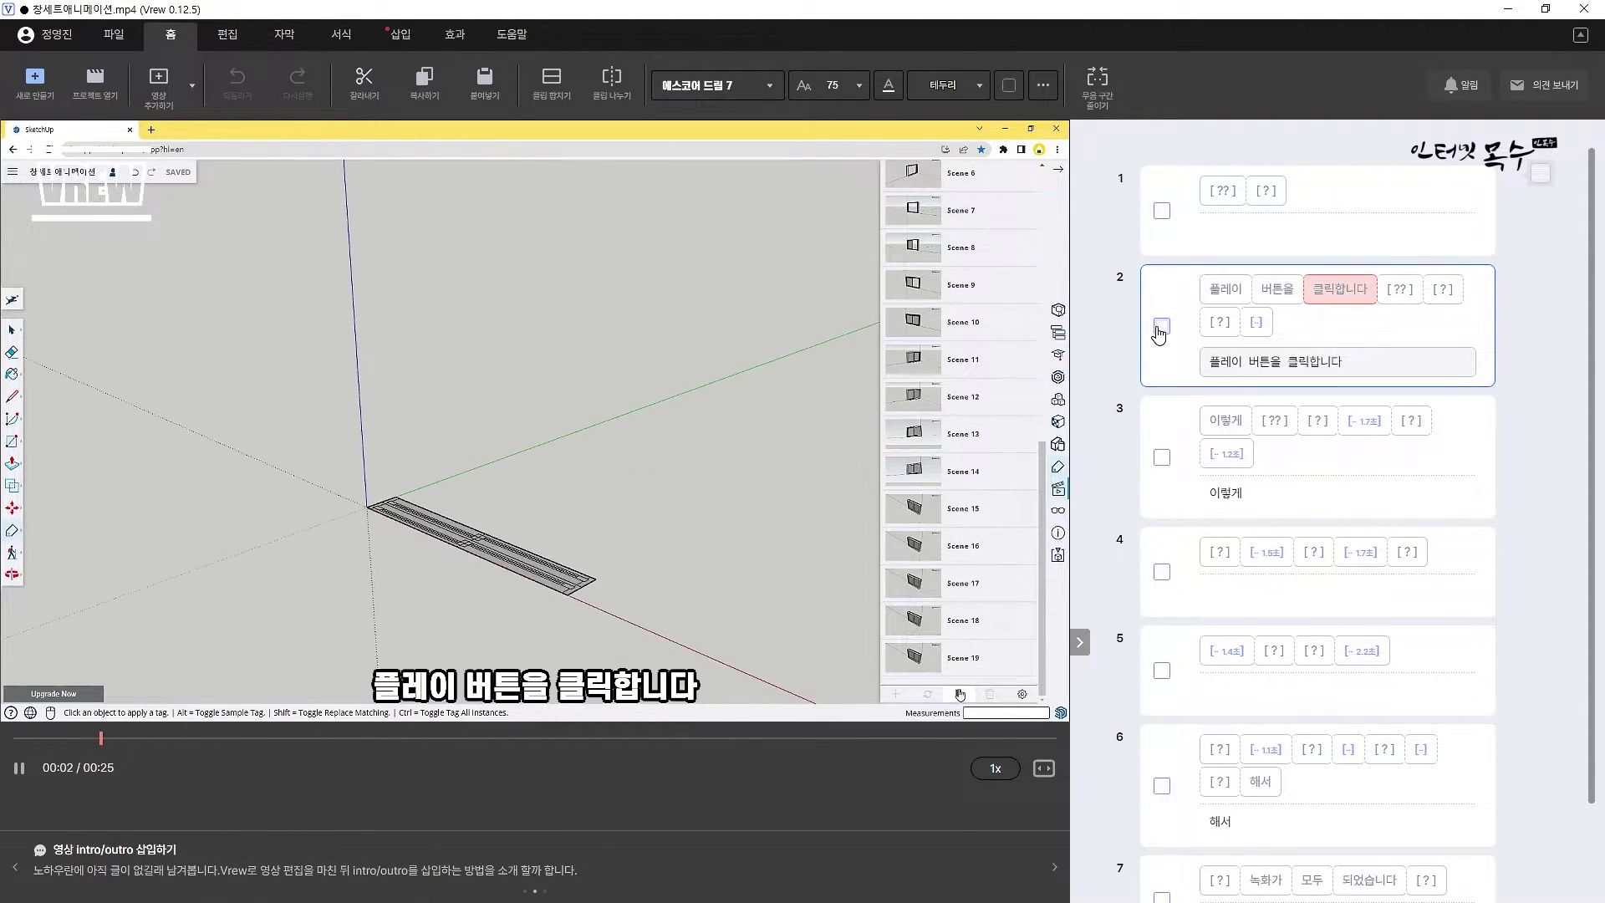
key(space)
click(1254, 292)
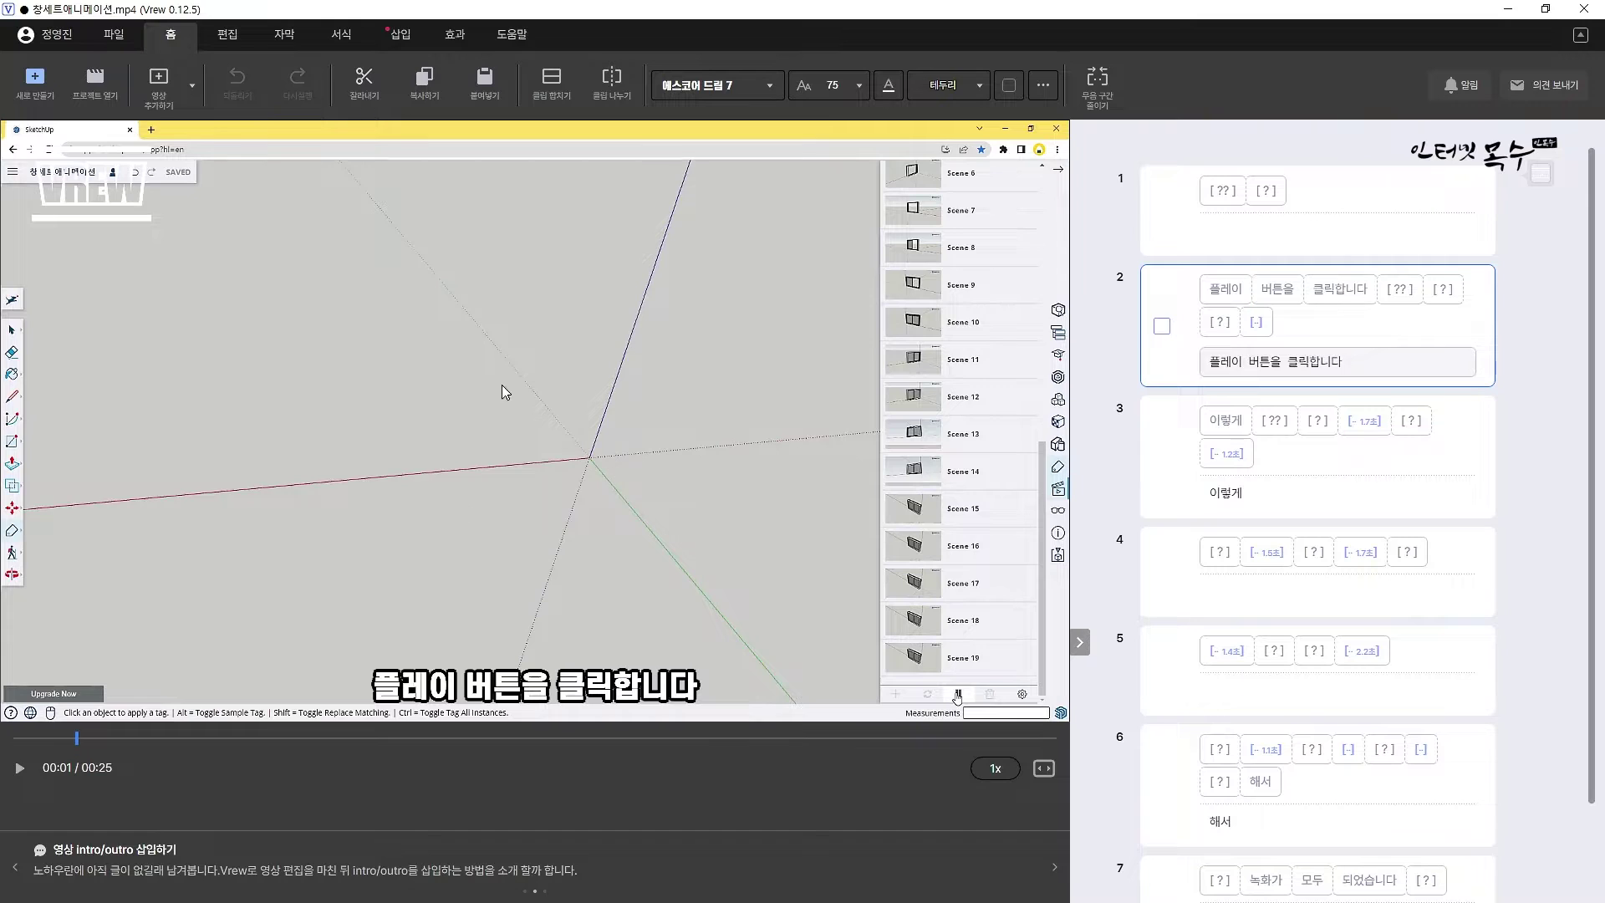
click(1276, 293)
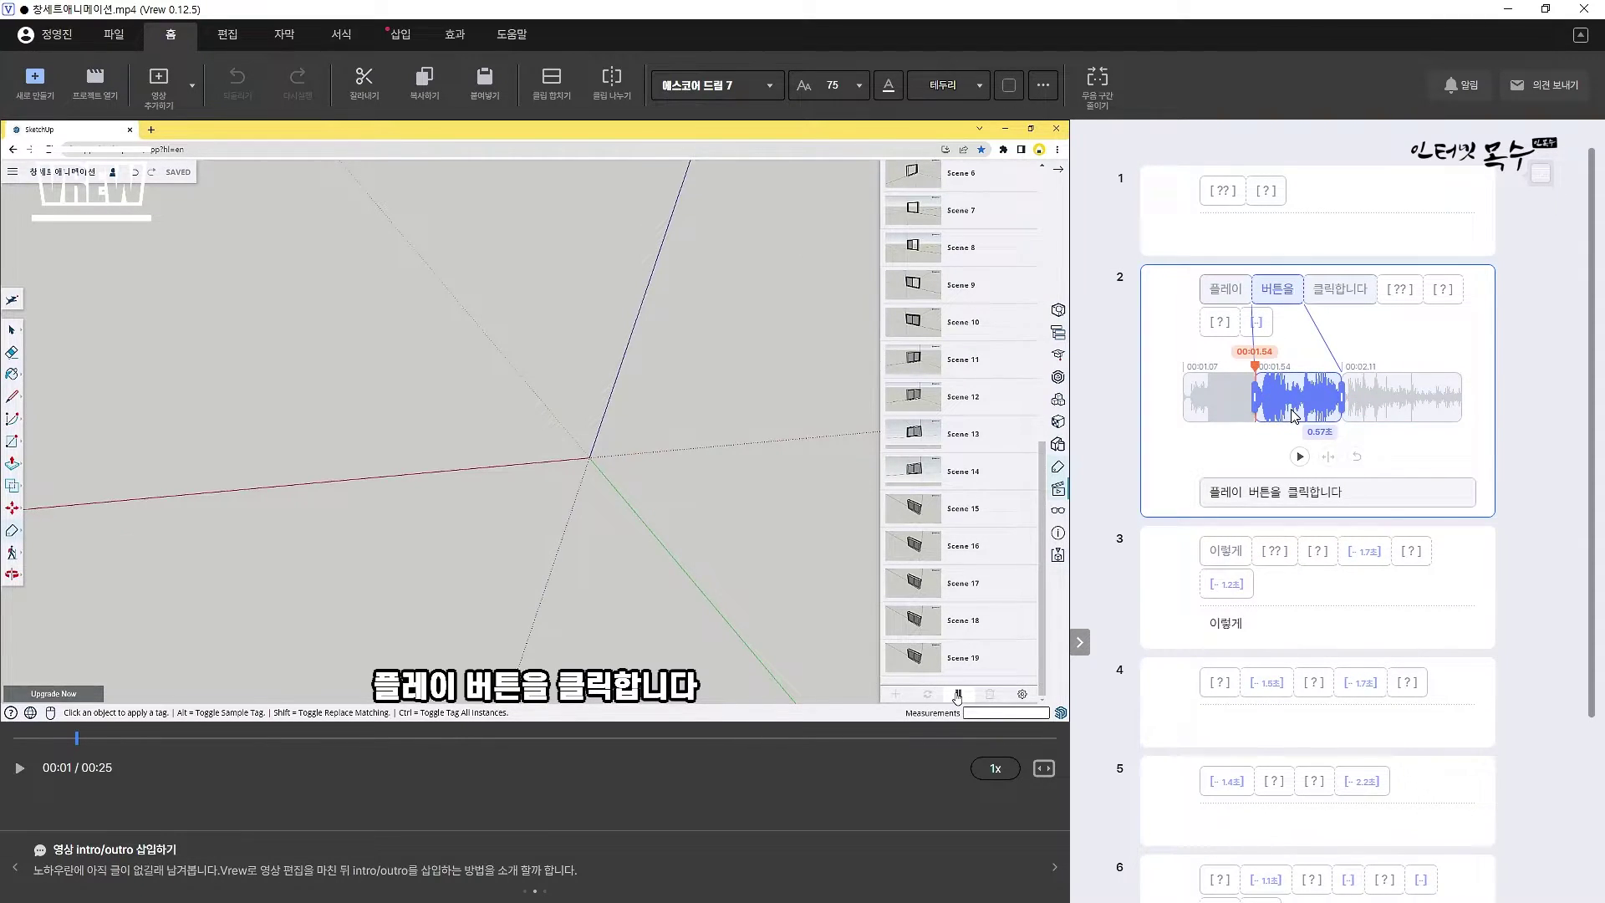
click(1273, 407)
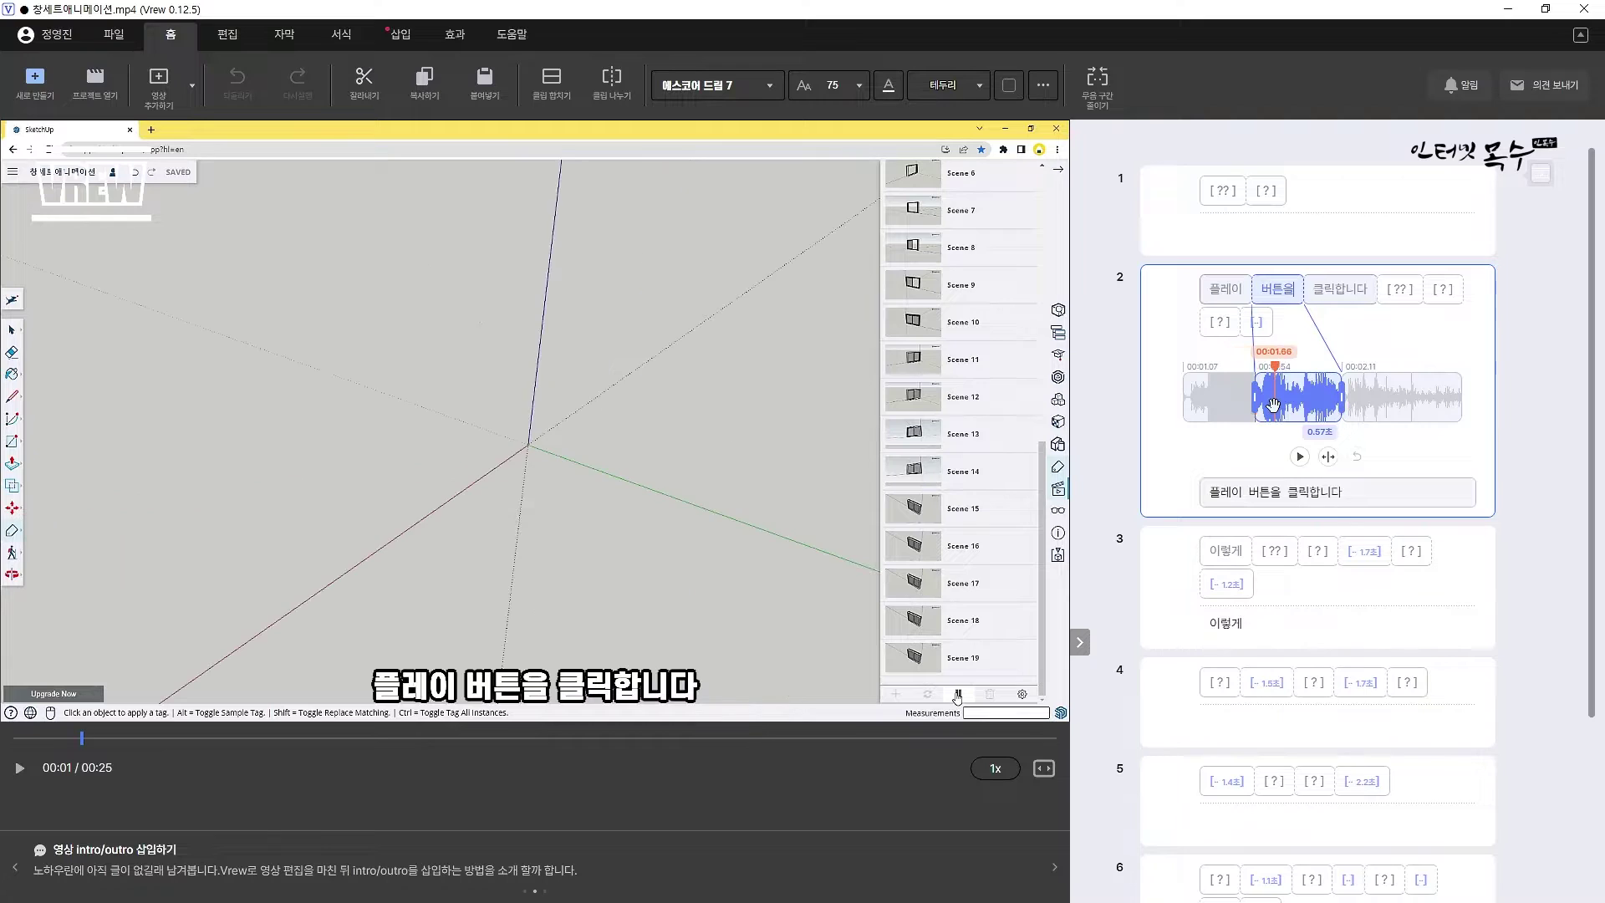
click(1288, 410)
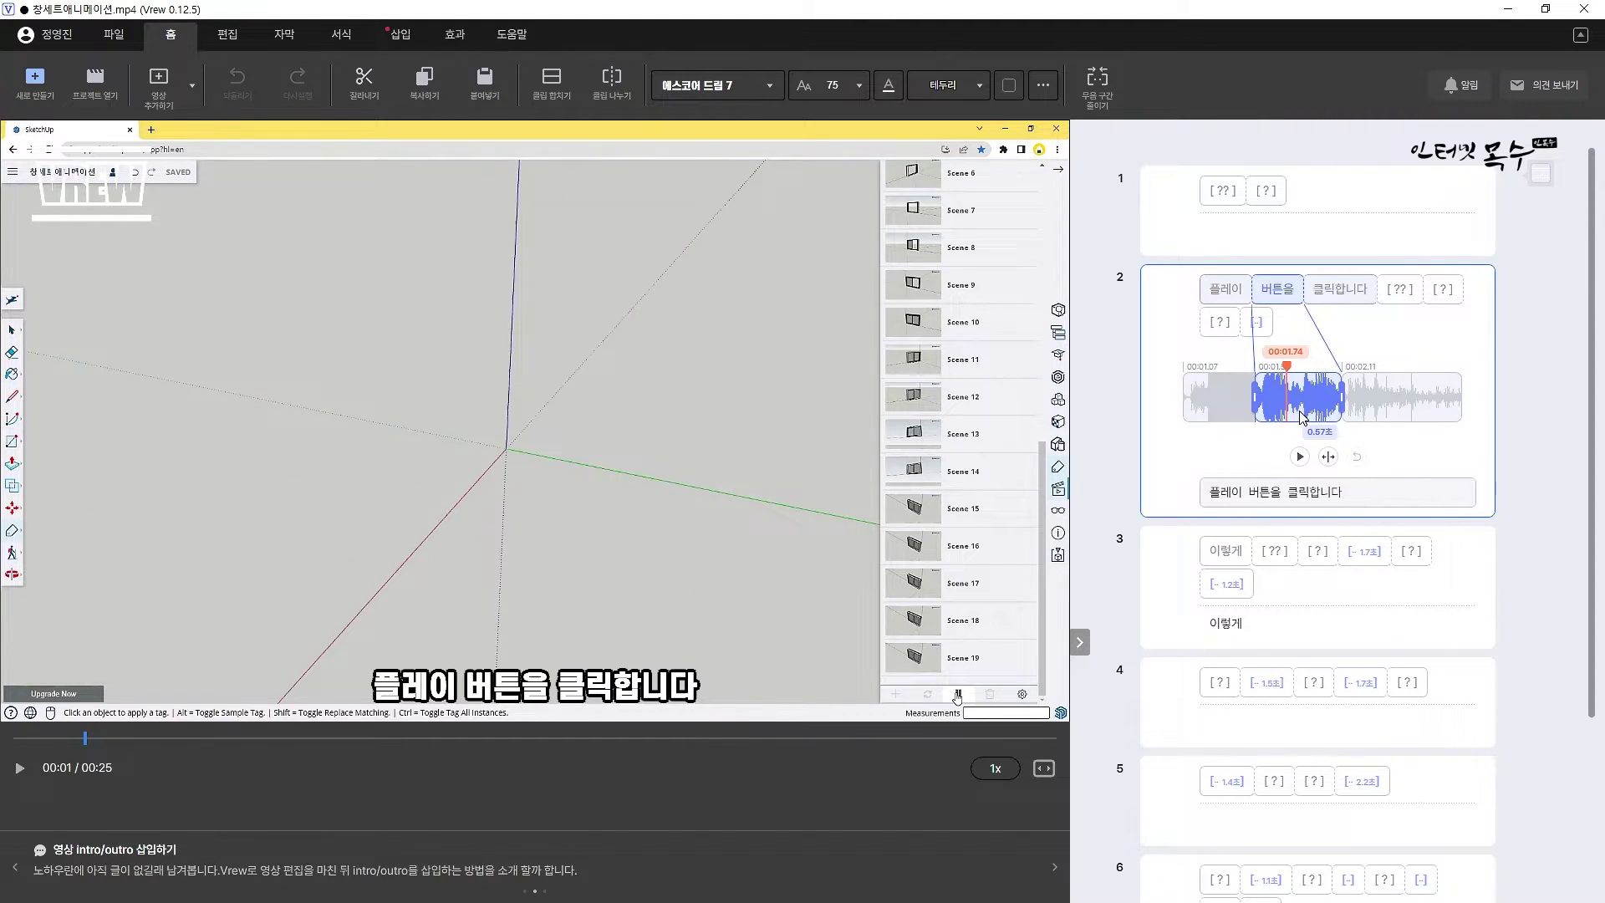
click(1300, 409)
click(1318, 410)
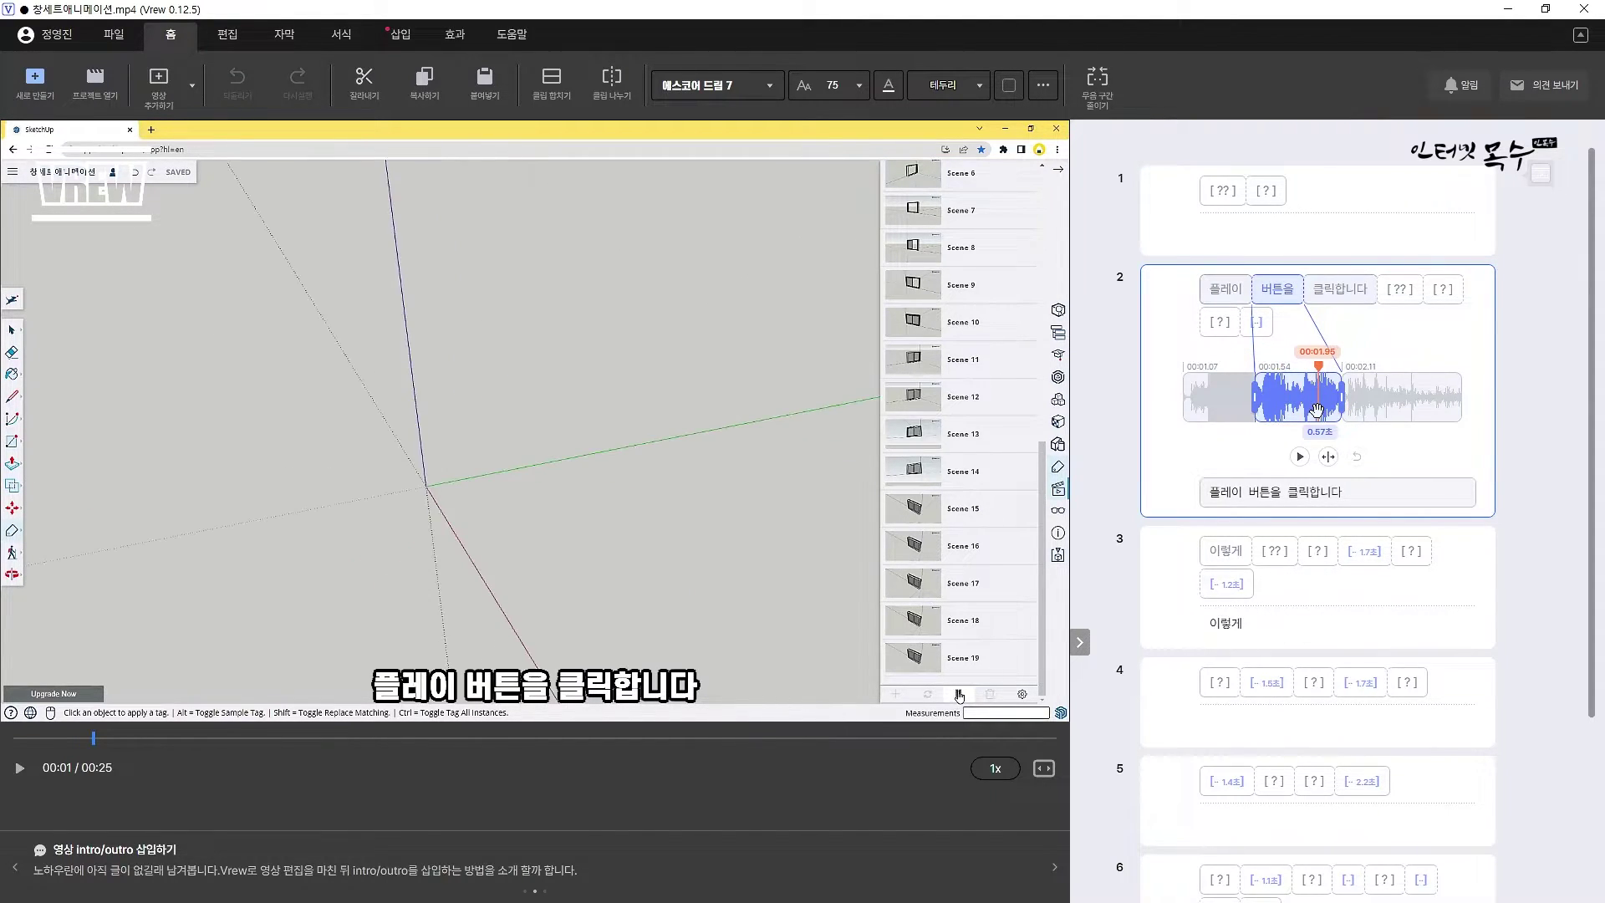
click(1329, 407)
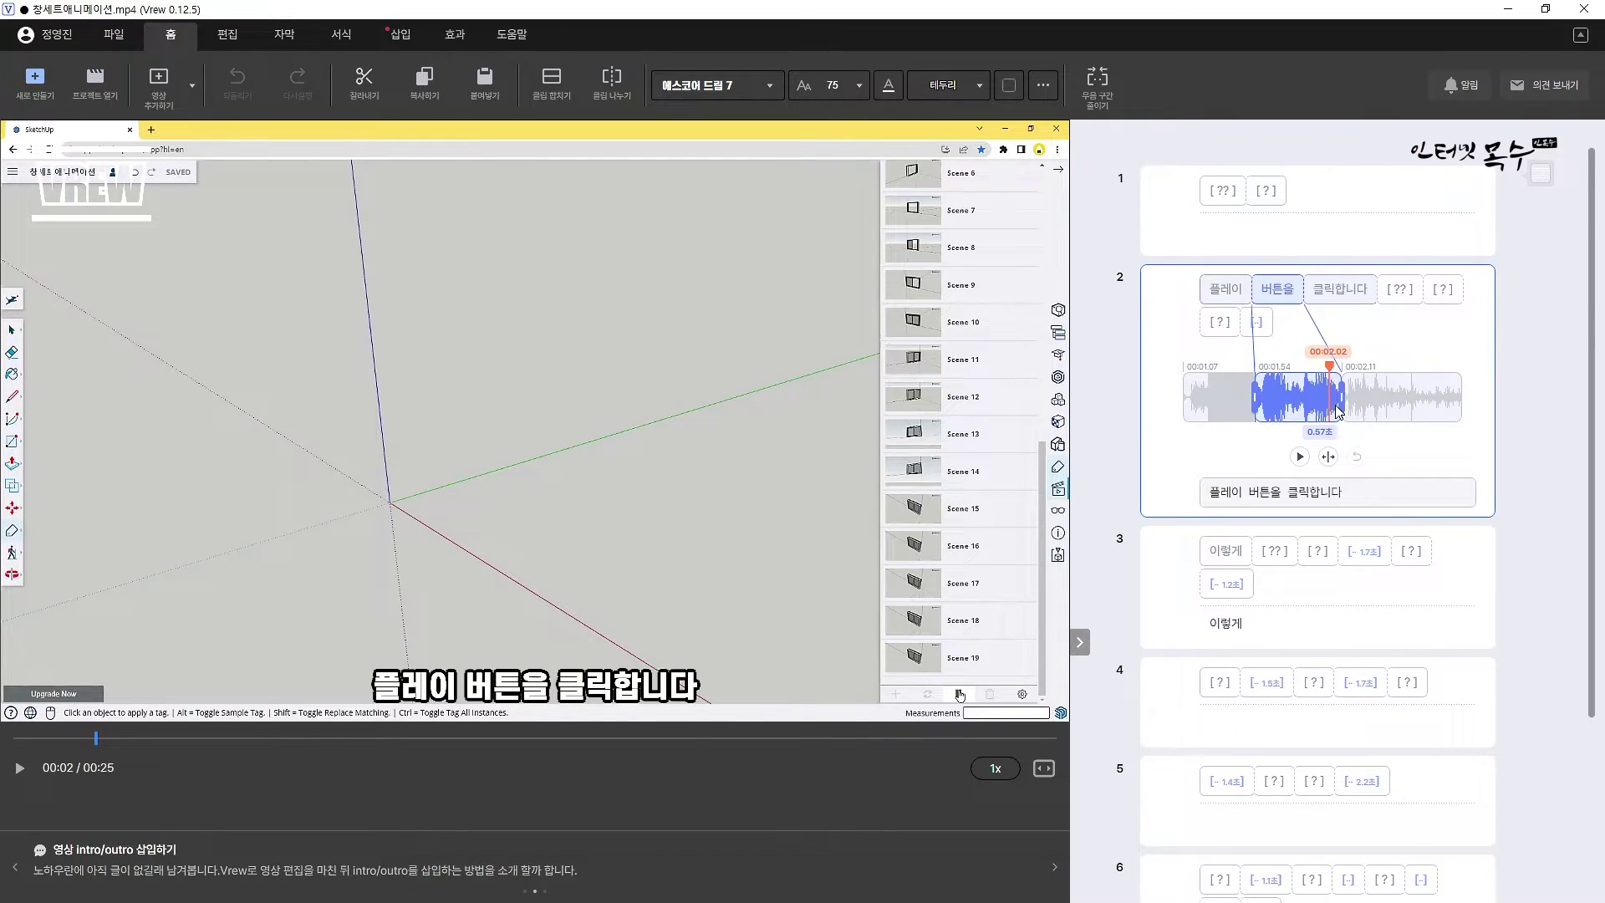
click(1337, 410)
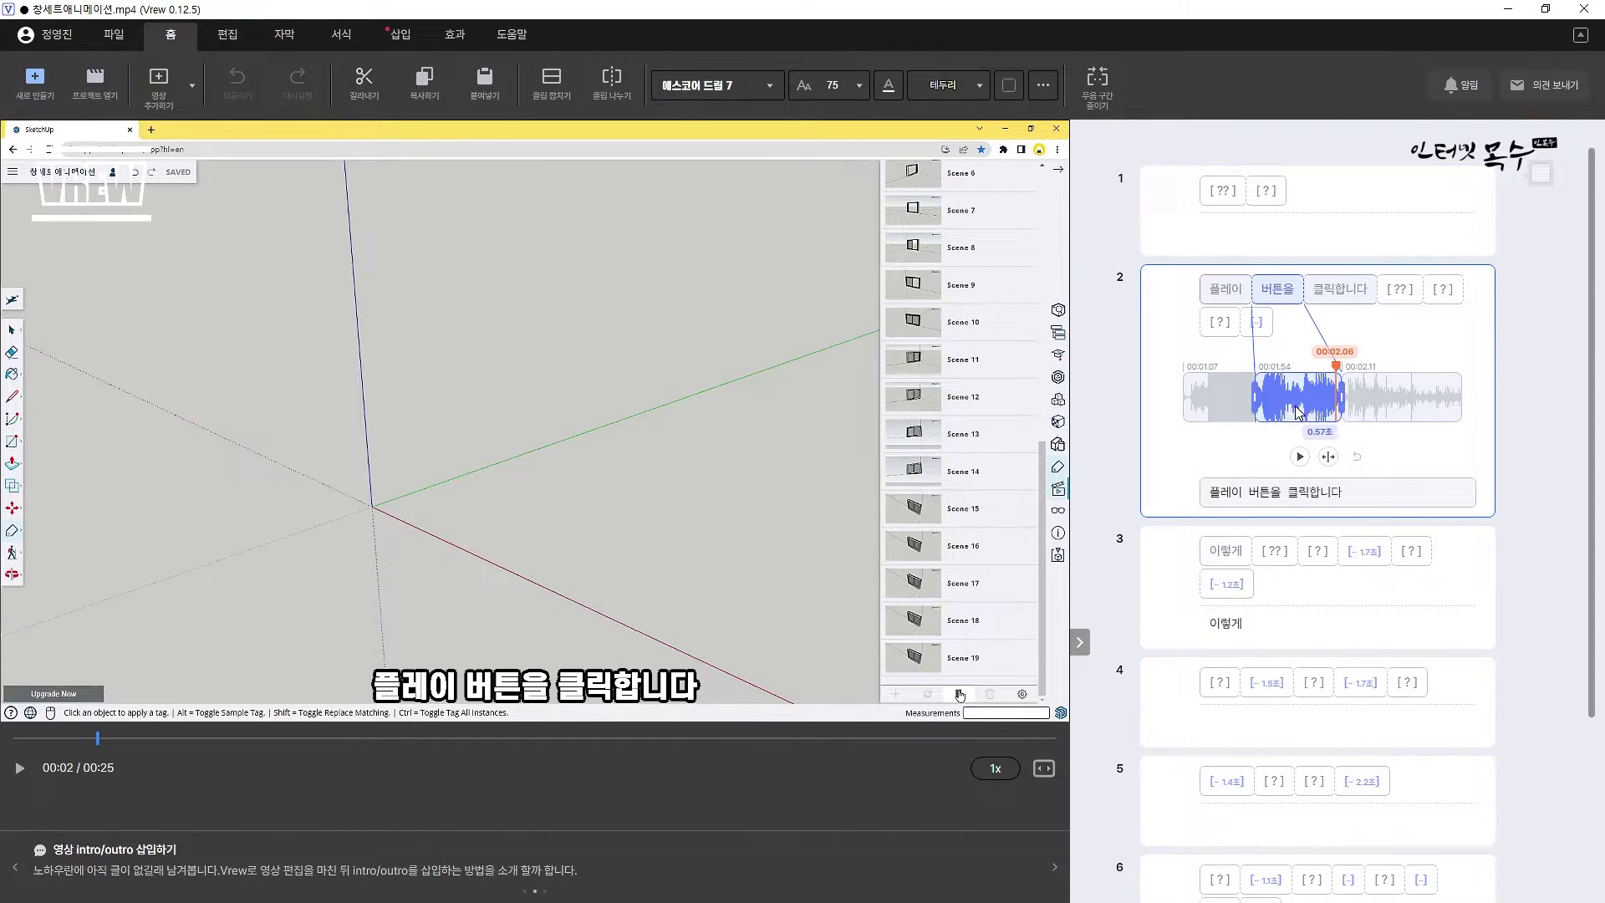
click(1401, 412)
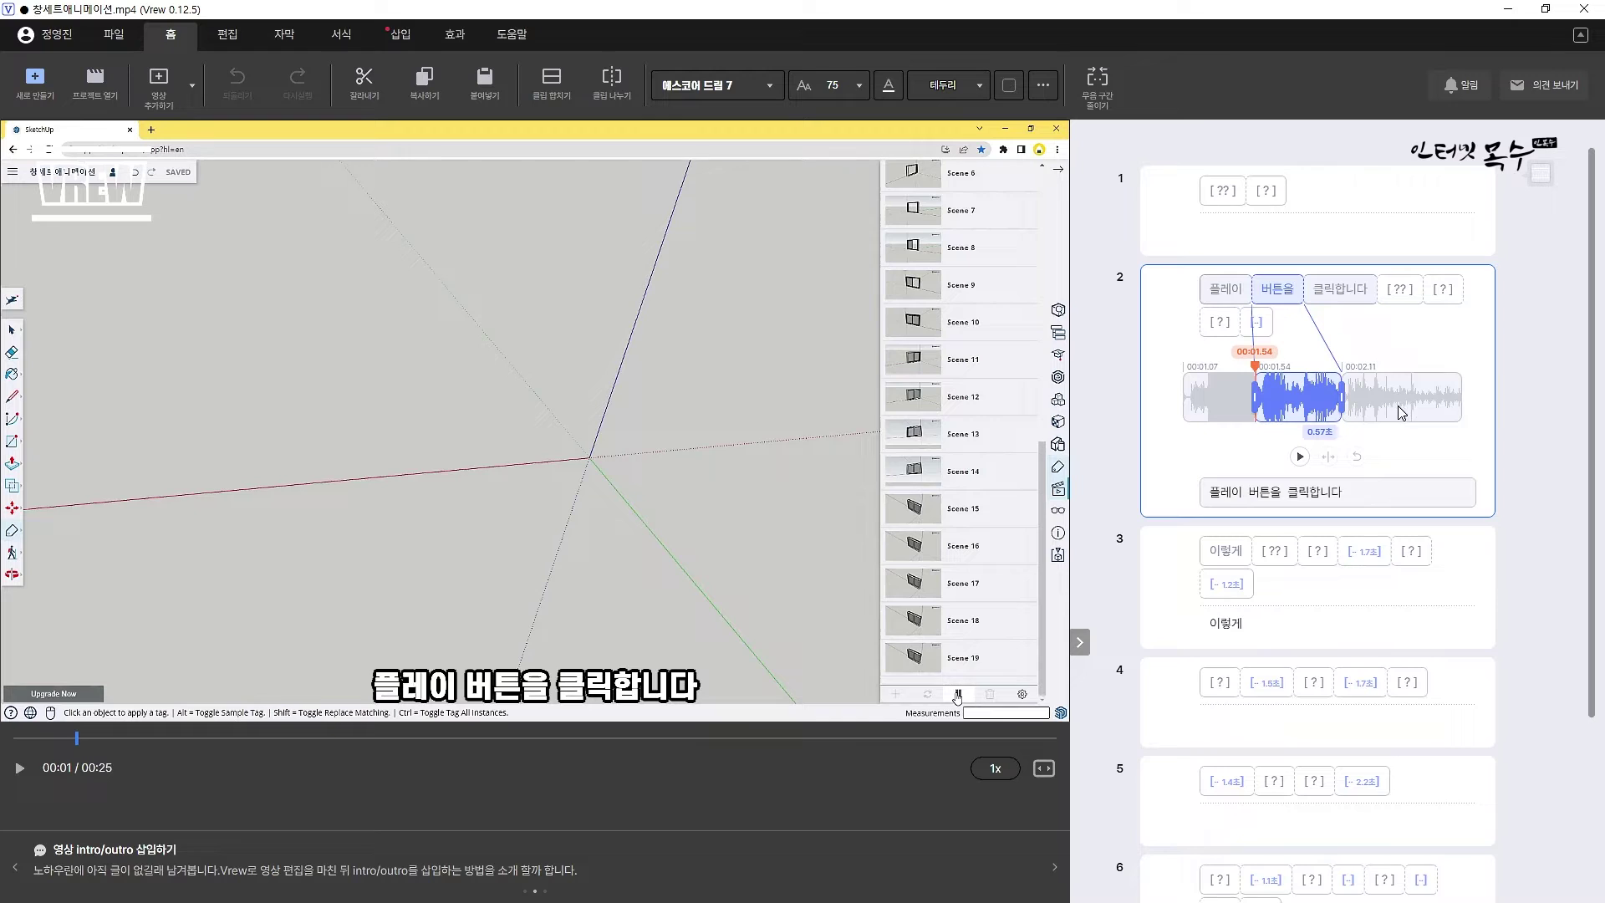
key(space)
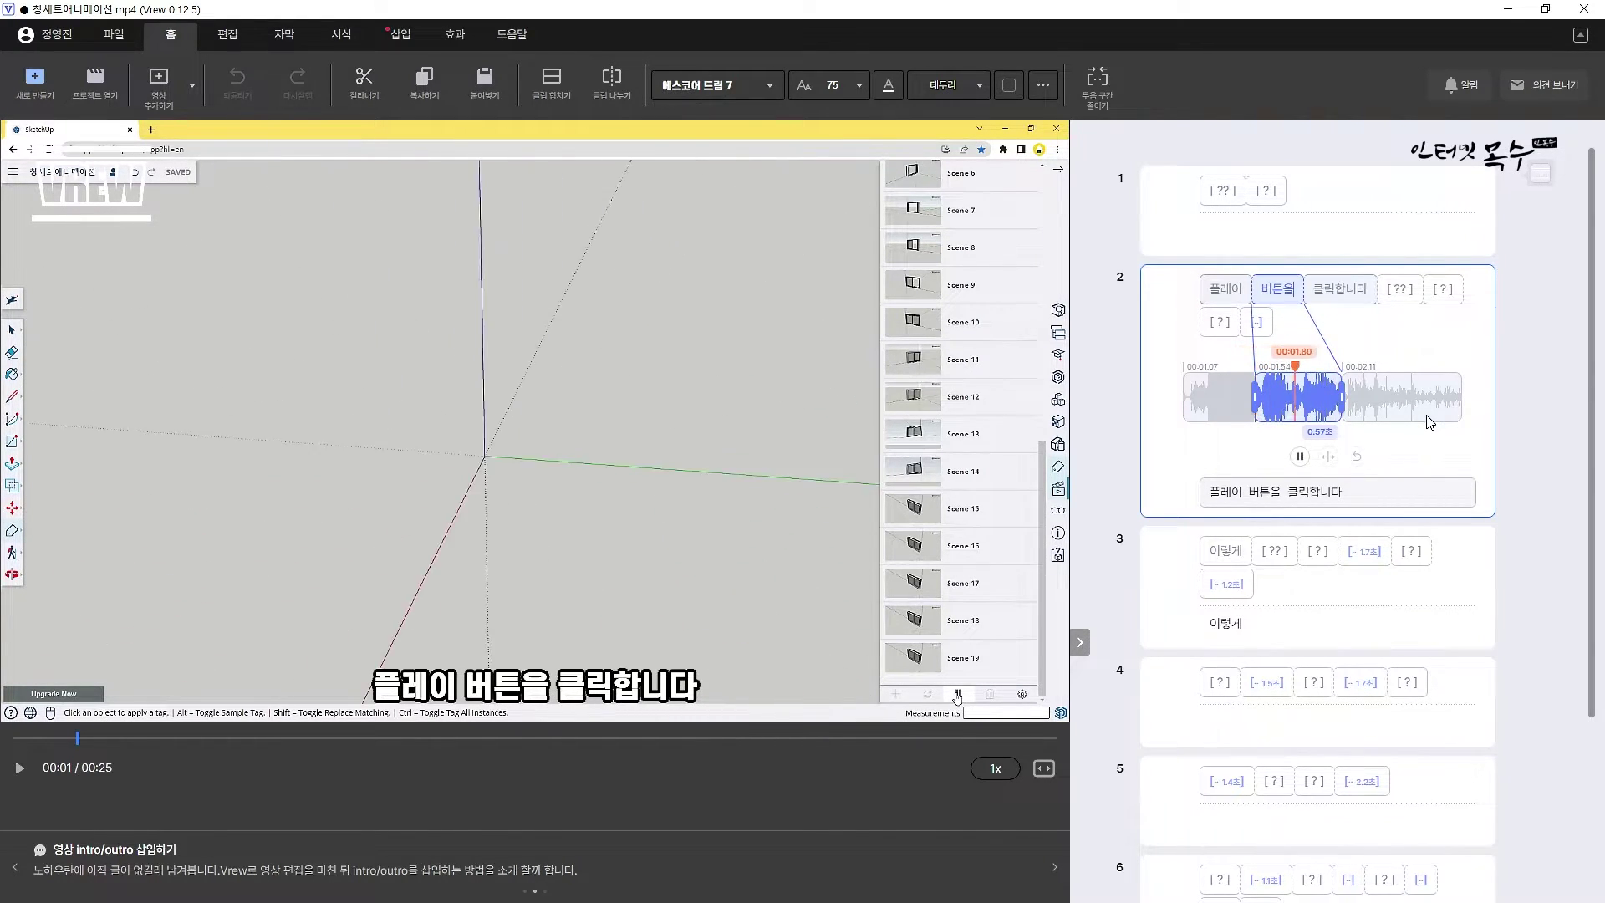
mouse_move(1310, 284)
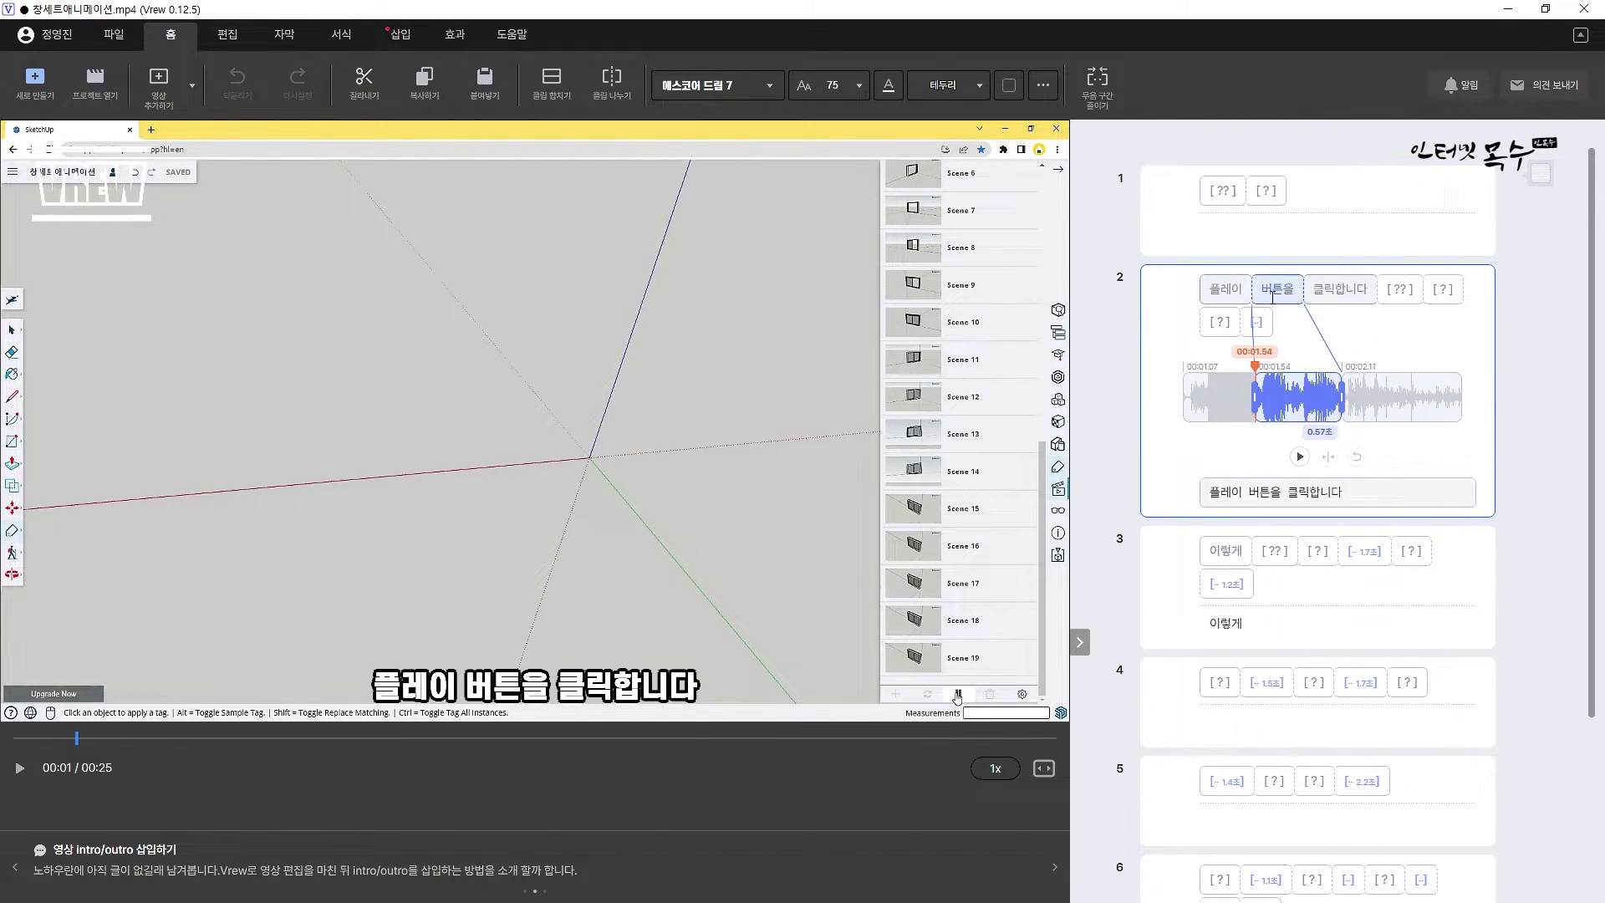
click(1306, 288)
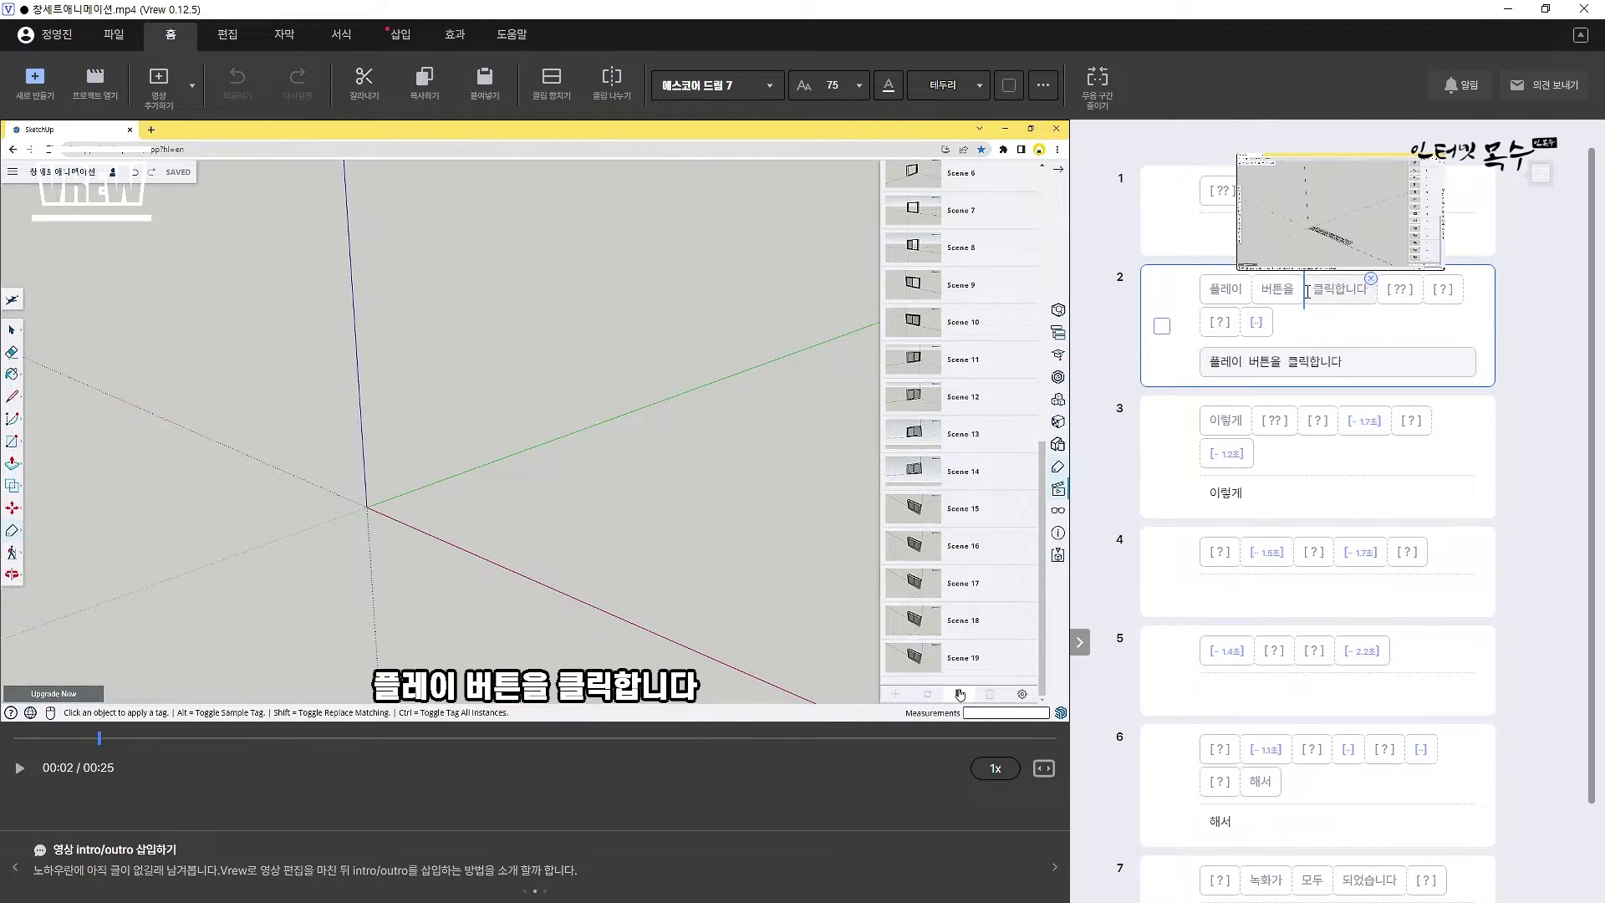
- Split clip 2 so '클릭합니다' becomes its own clip, then play to review
key(Return)
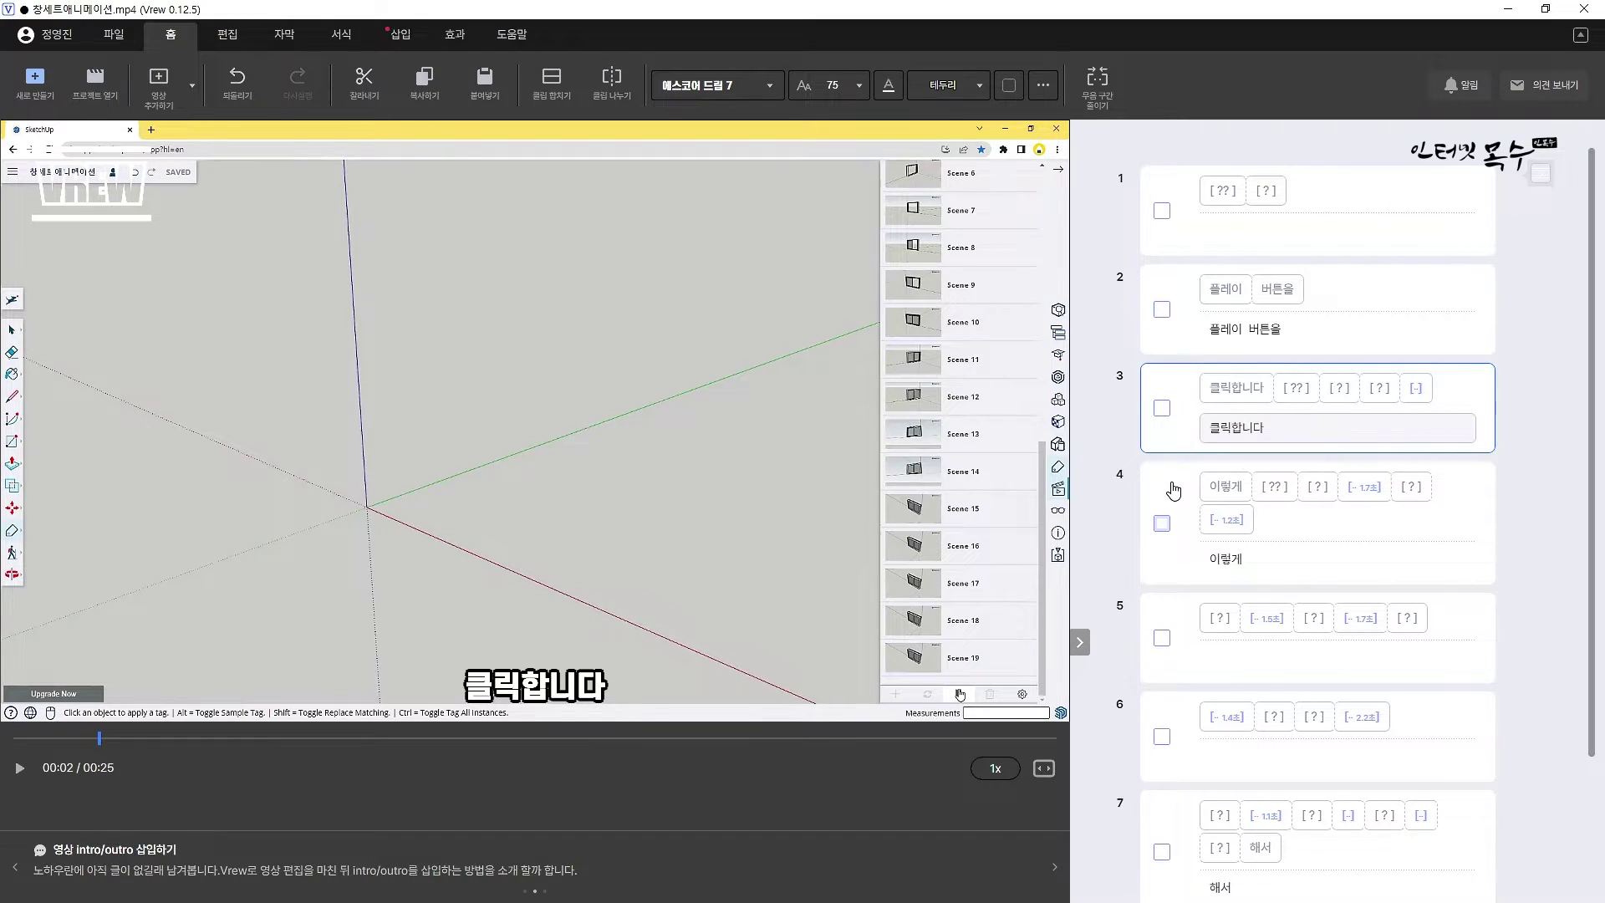
mouse_move(1329, 361)
key(Tab)
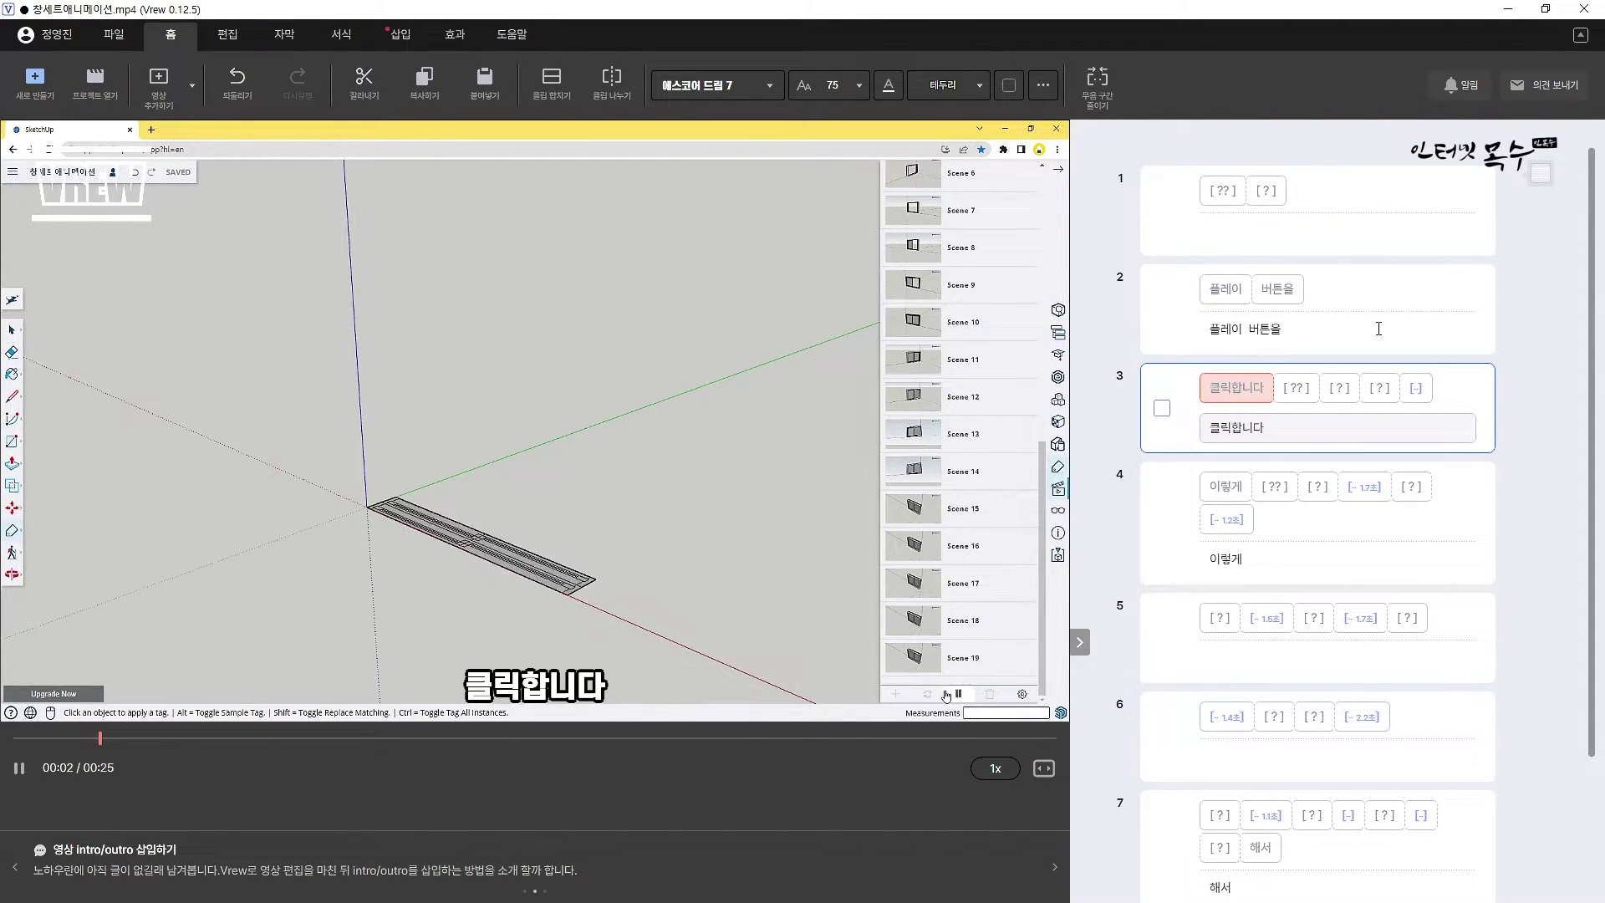
- Split the word 버튼을 at 00:02.00 and break the trailing 을 into its own clip
click(1282, 296)
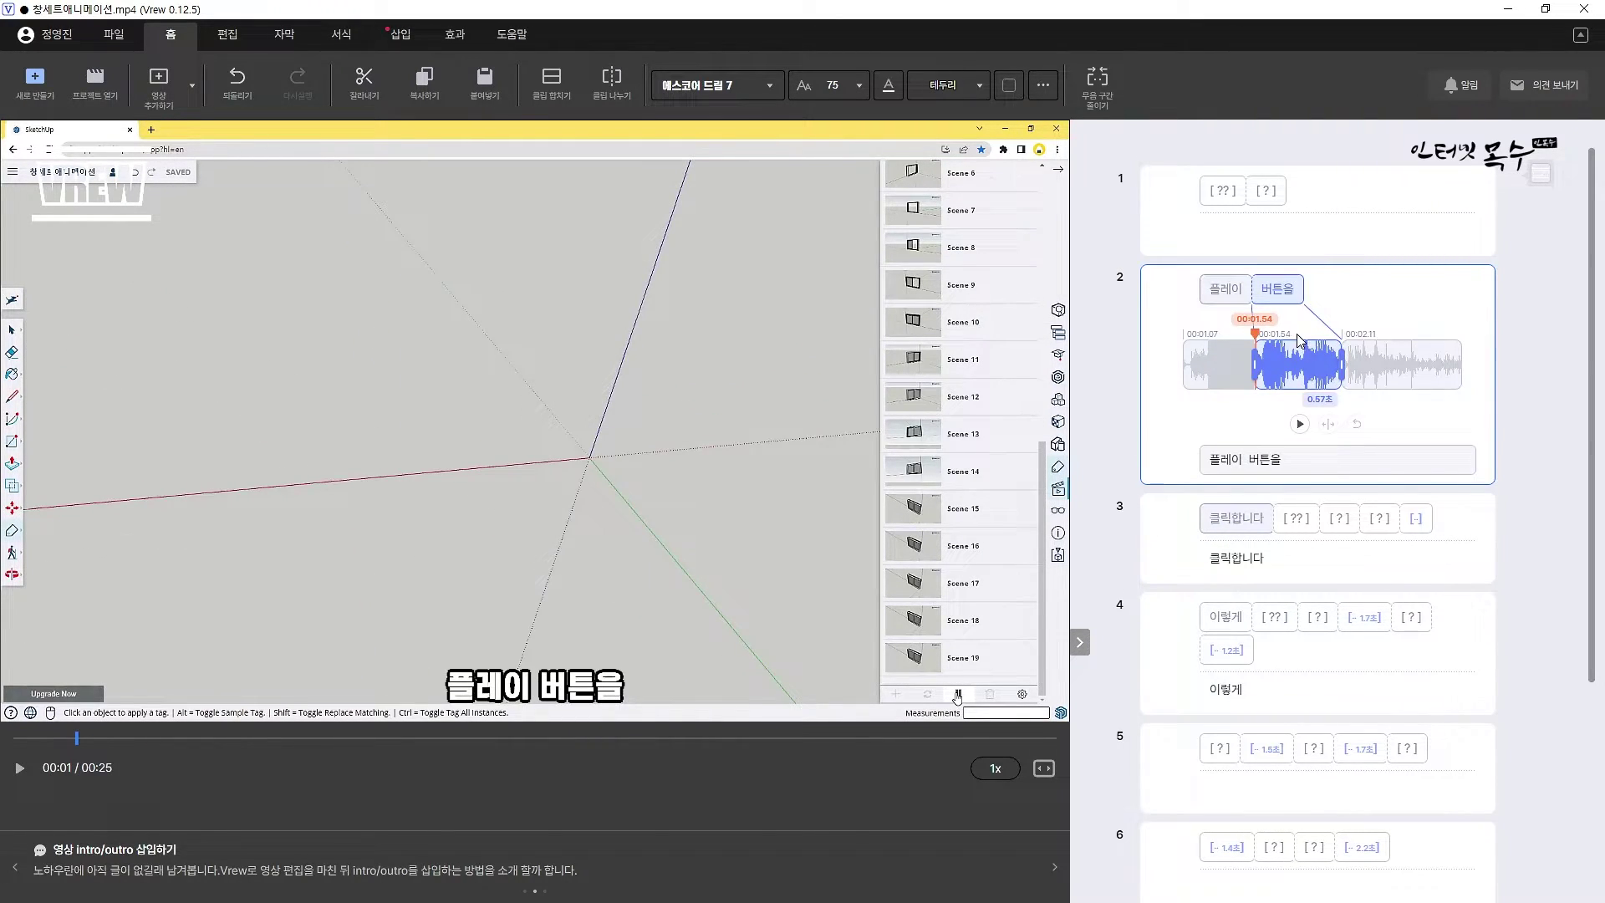
click(1331, 377)
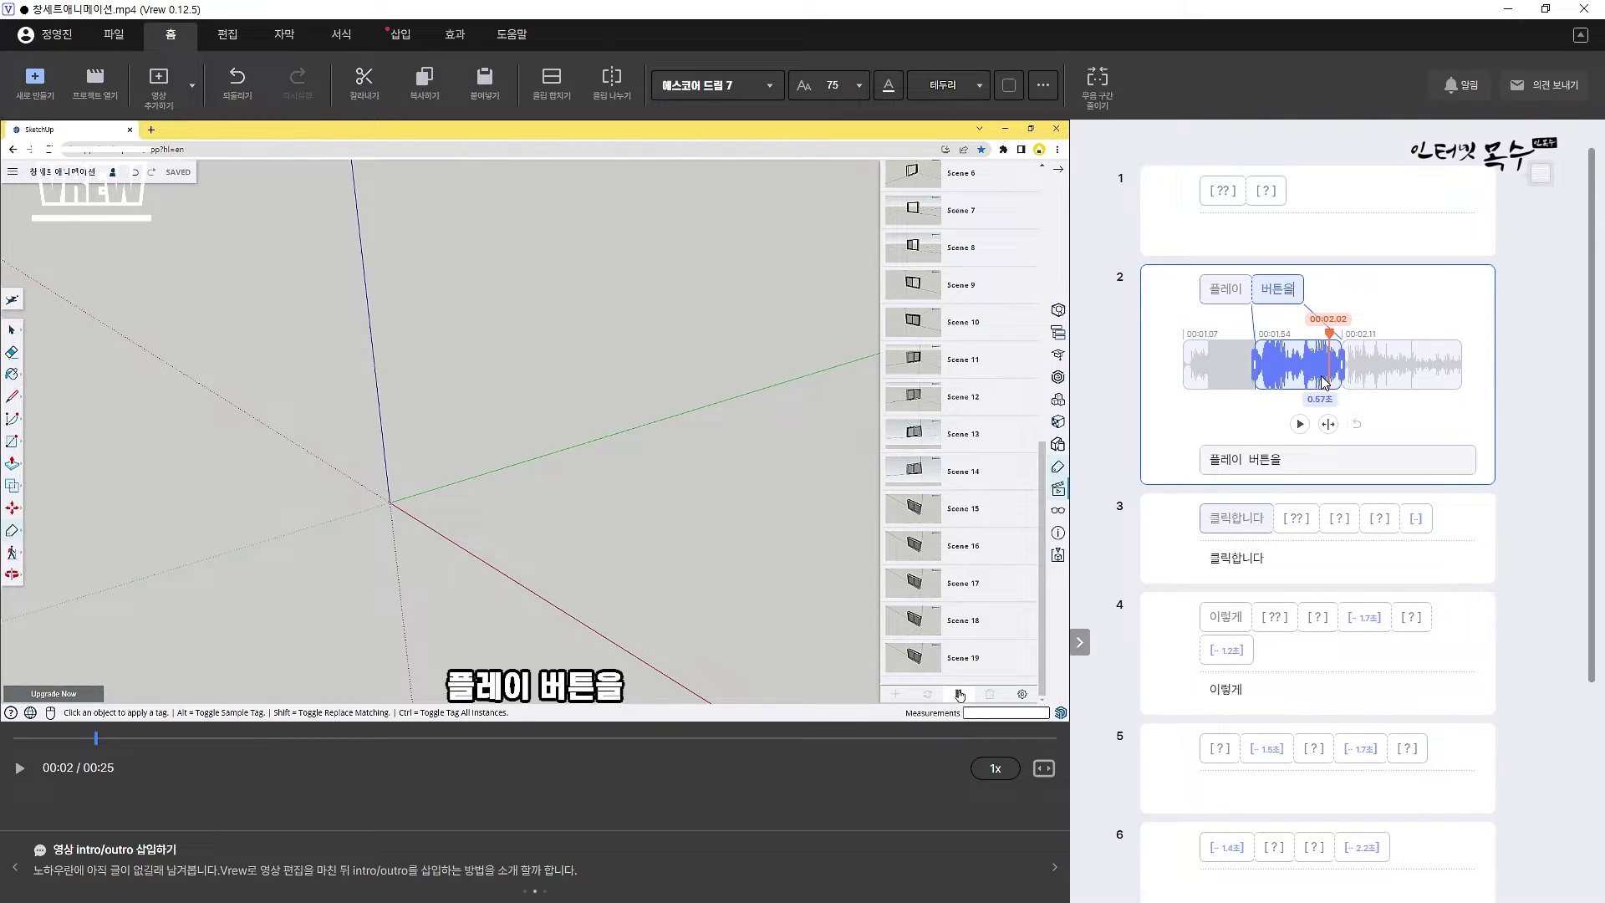
click(1322, 380)
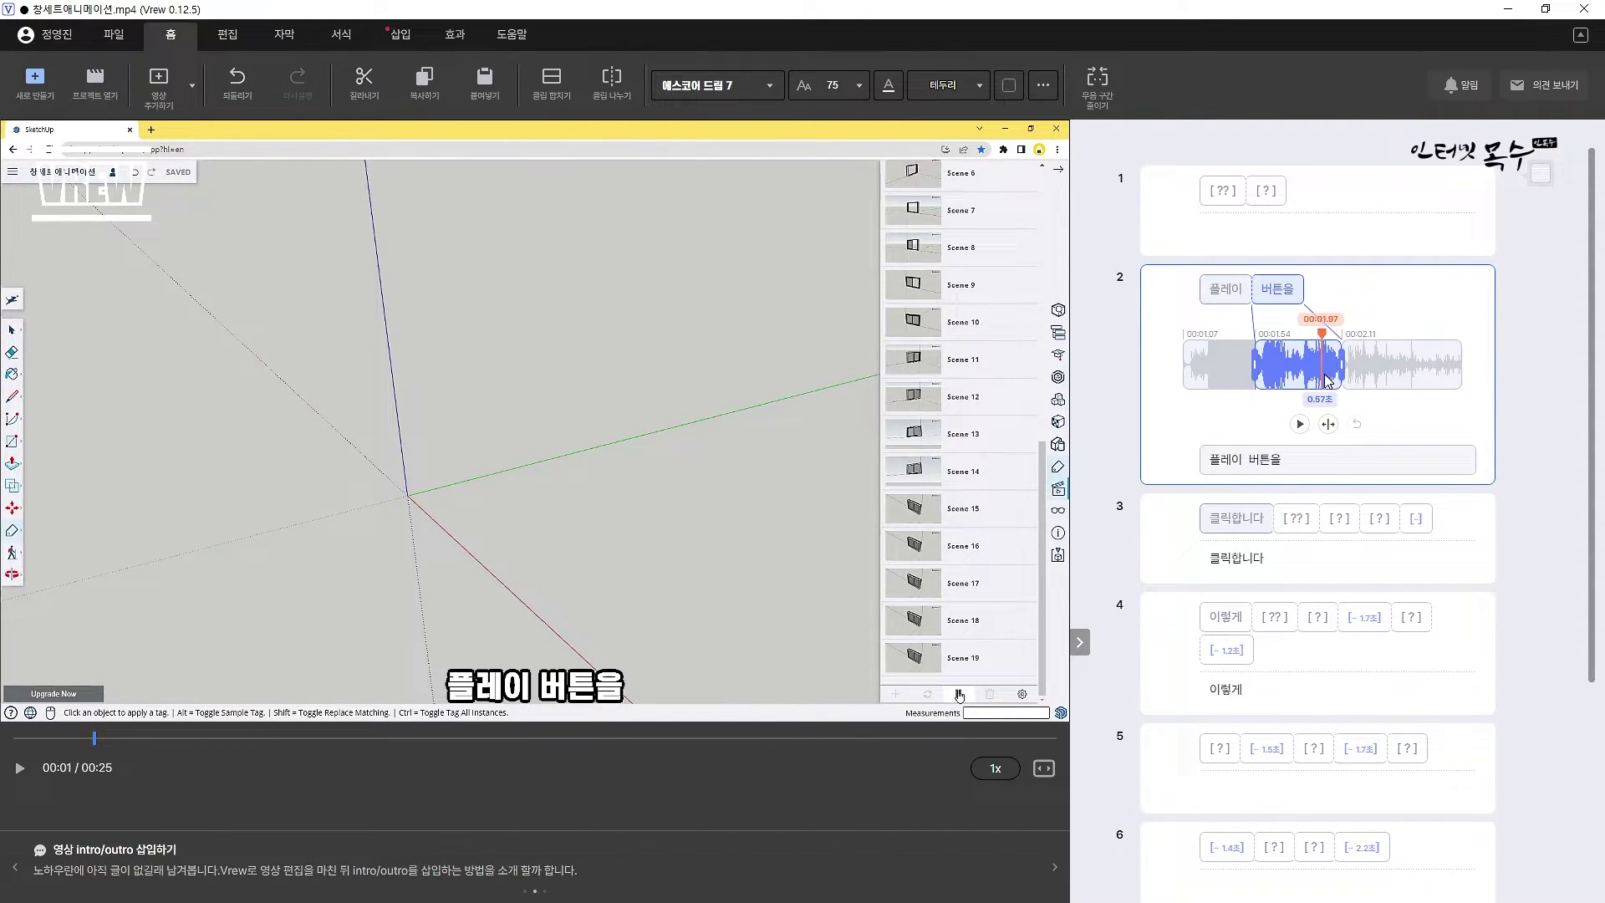
click(1319, 380)
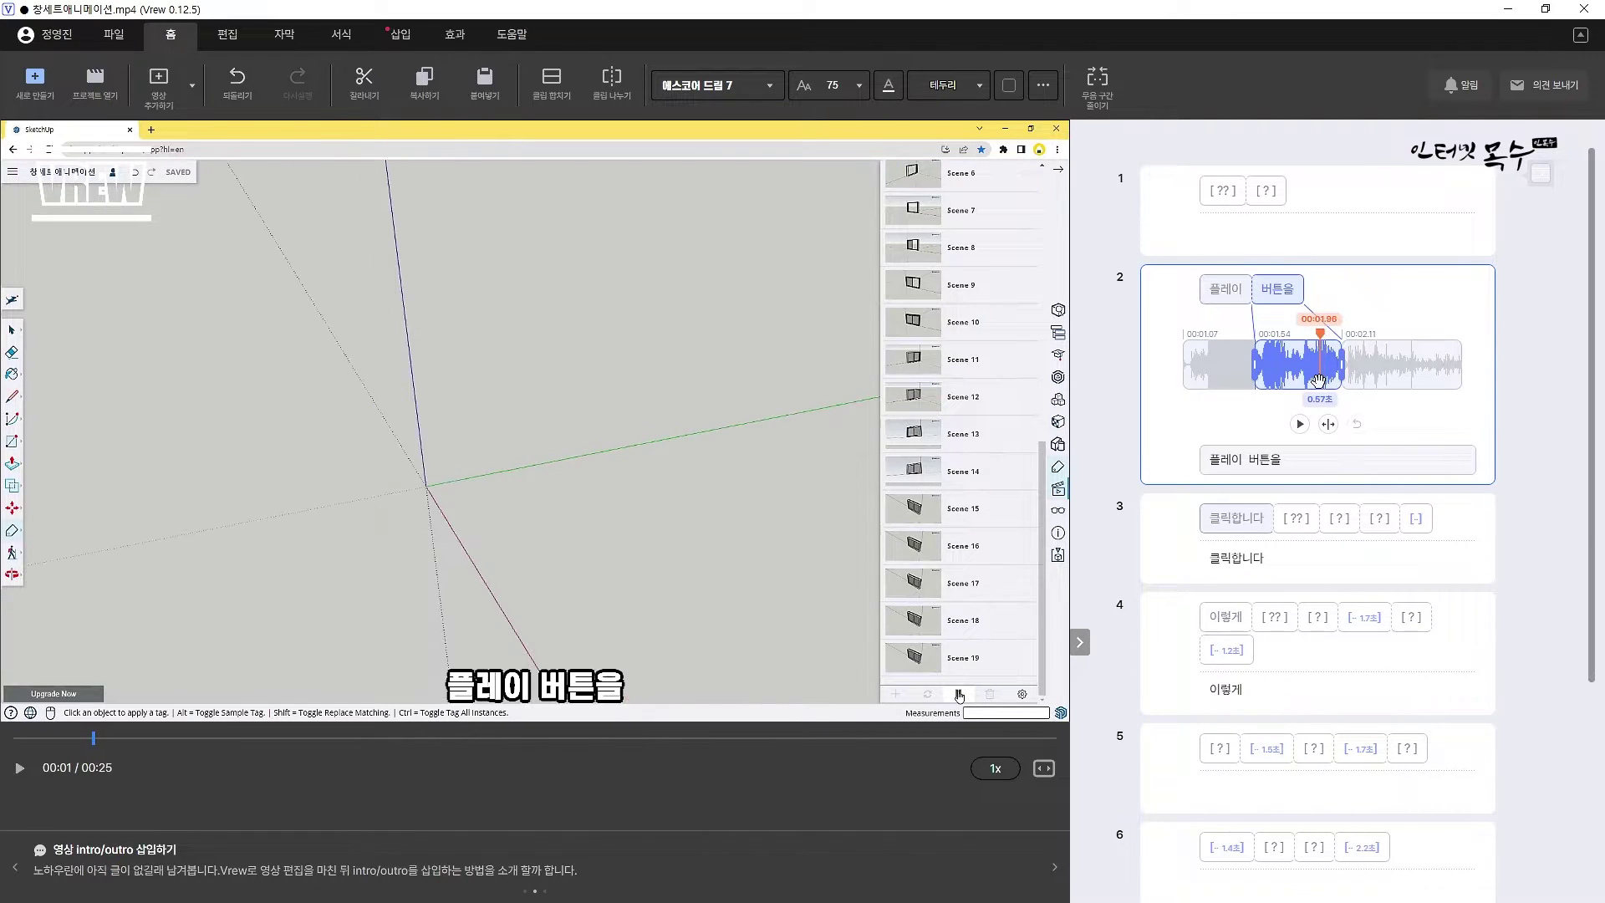
click(1325, 384)
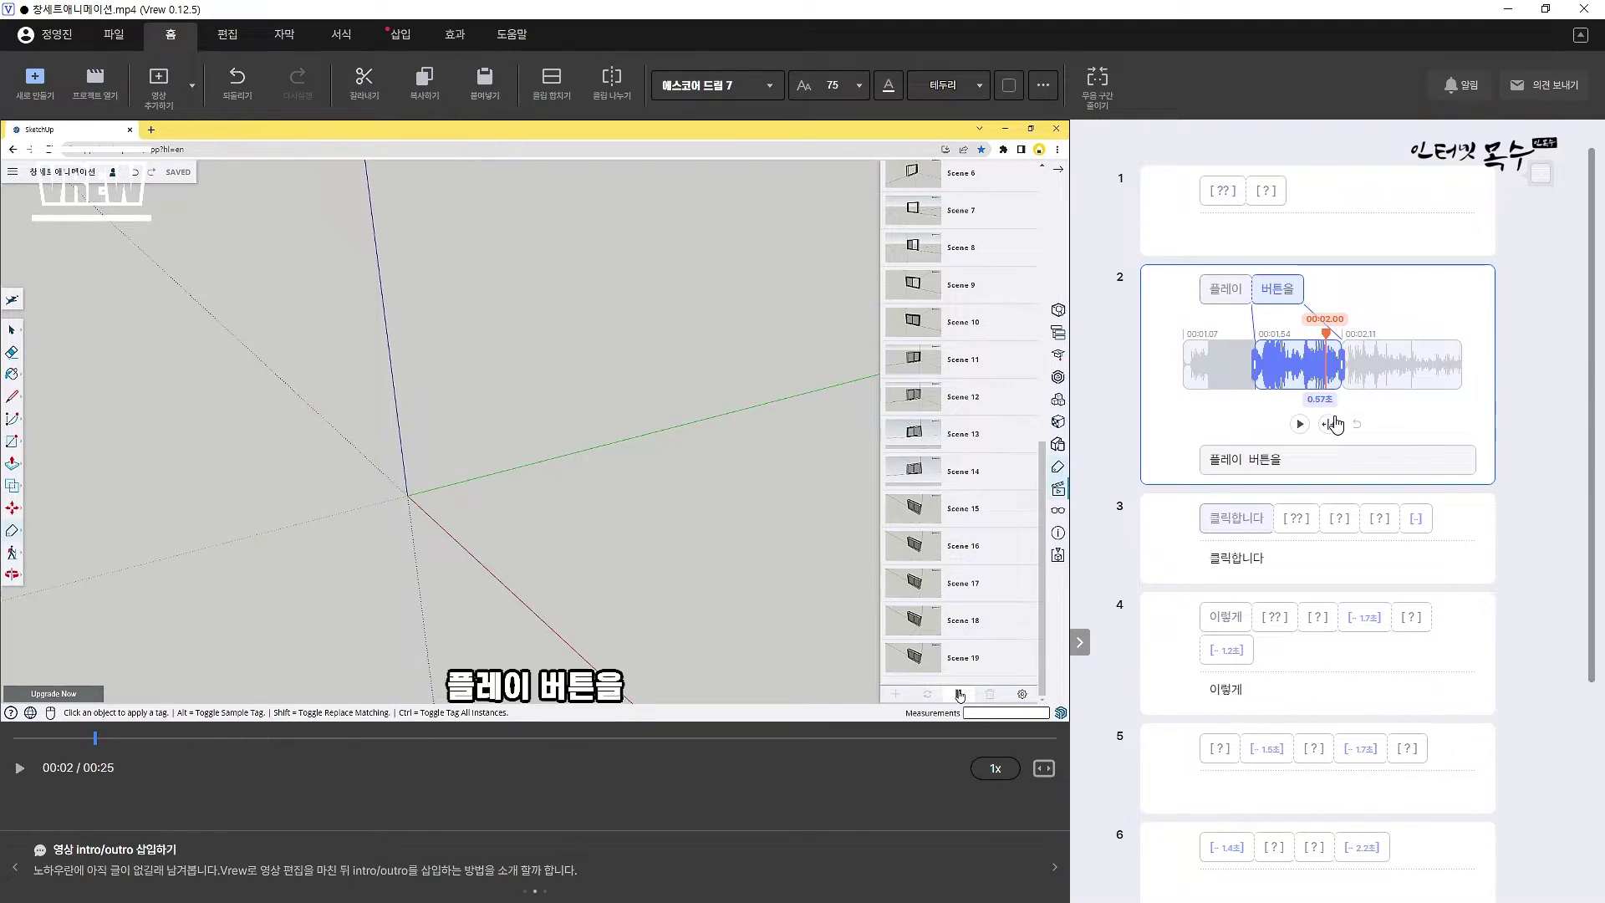
click(1329, 425)
click(1329, 425)
click(1329, 426)
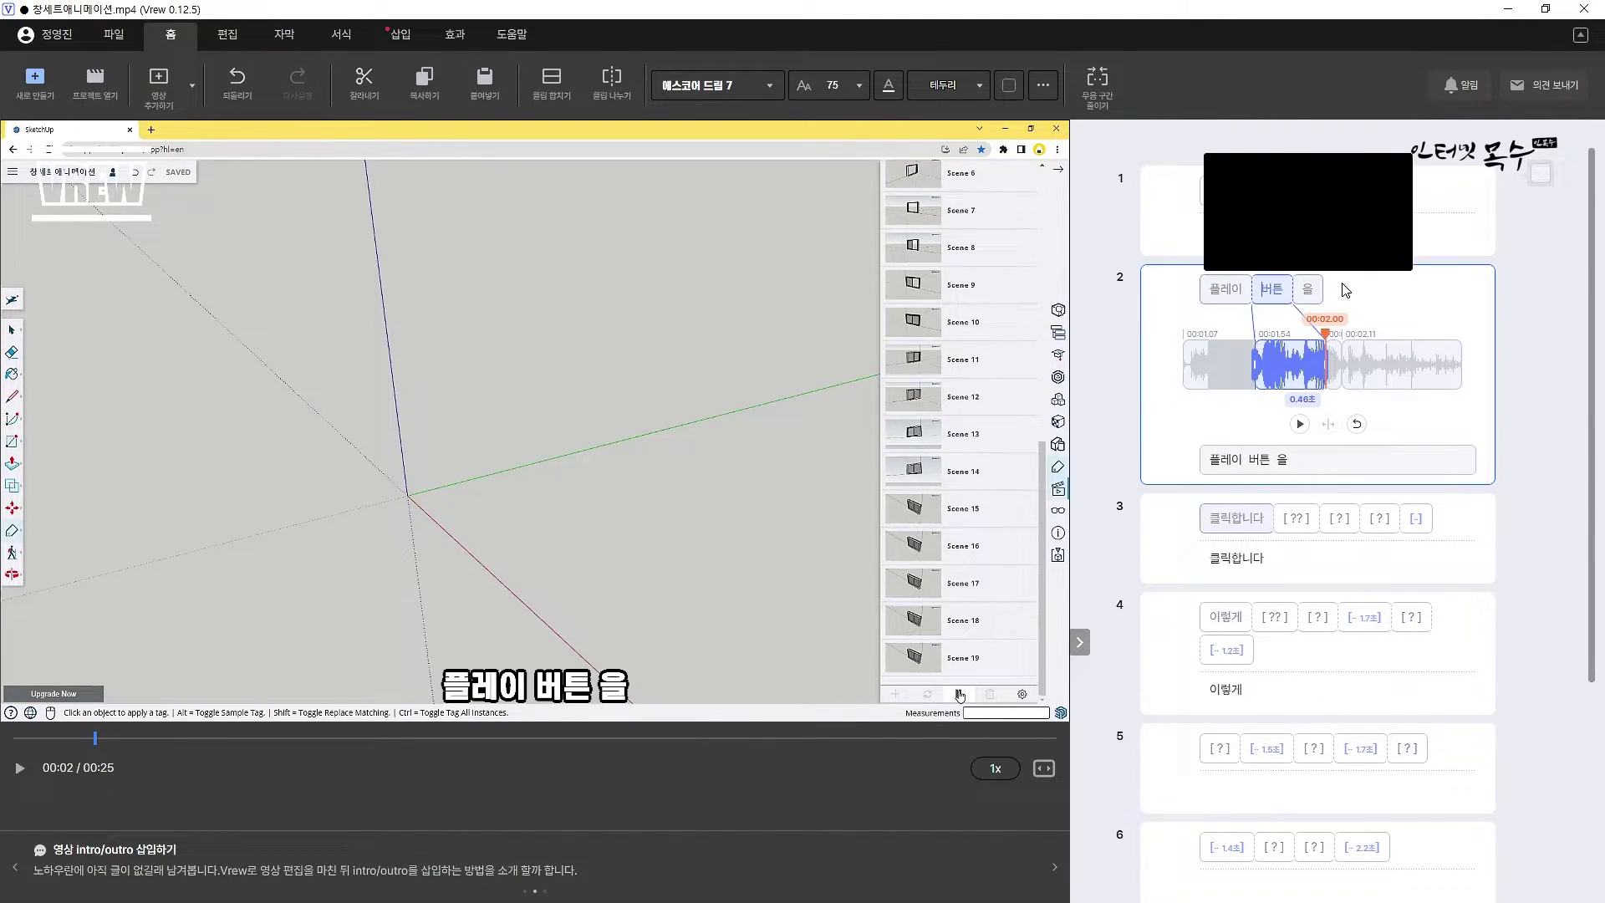
click(1296, 288)
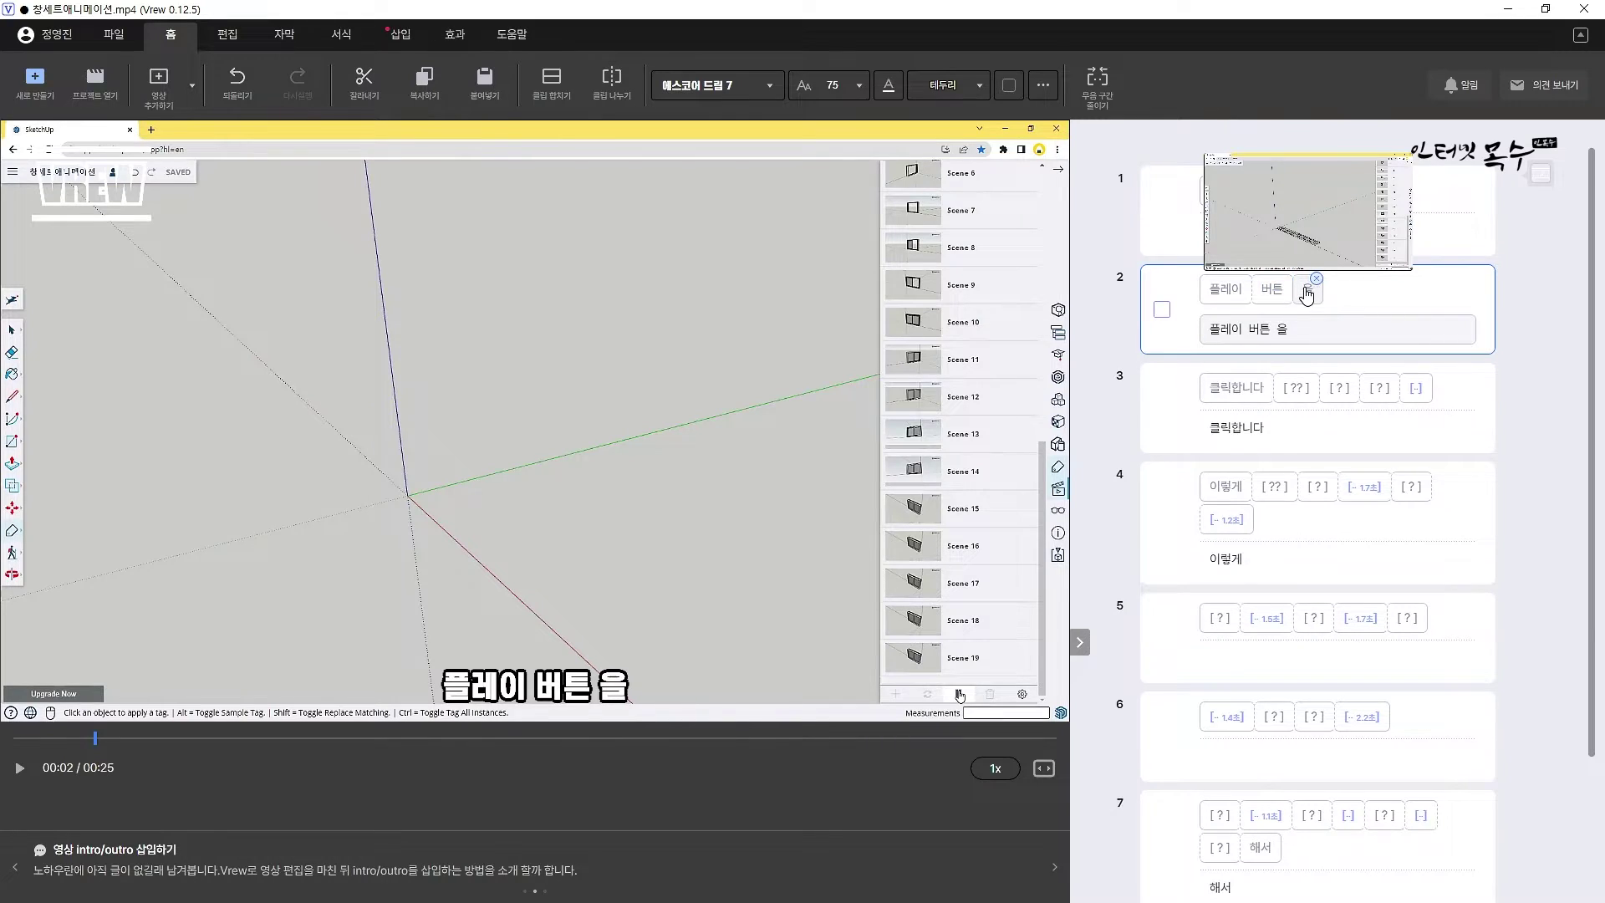
key(Return)
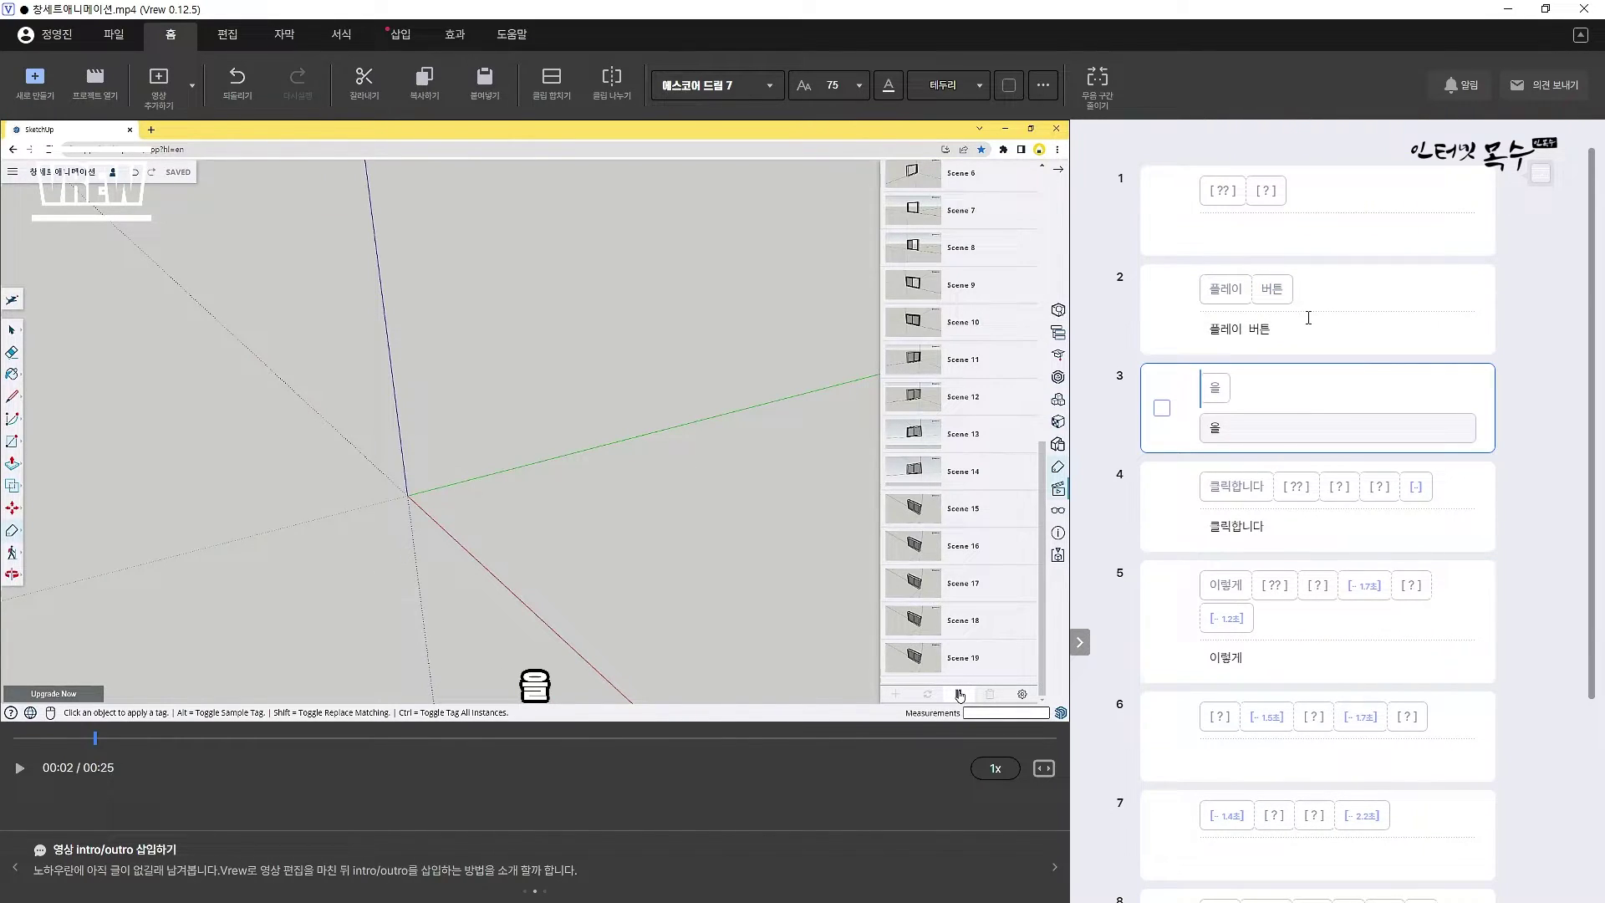
- Delete the first two clips, including the '플레이 버튼' clip
click(1161, 309)
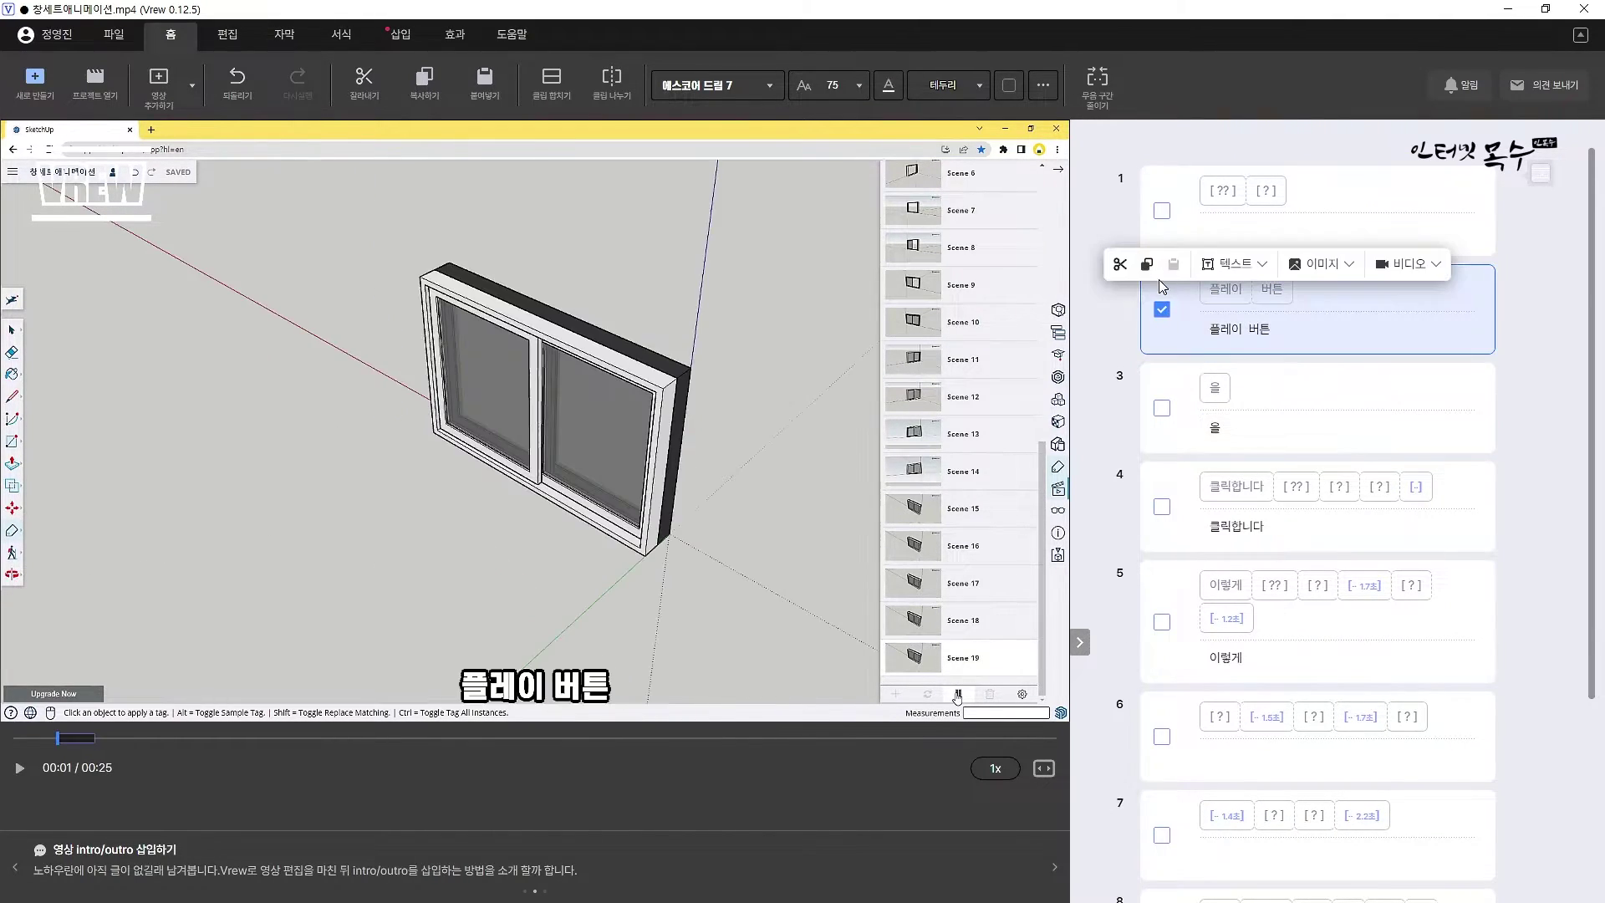
click(1162, 214)
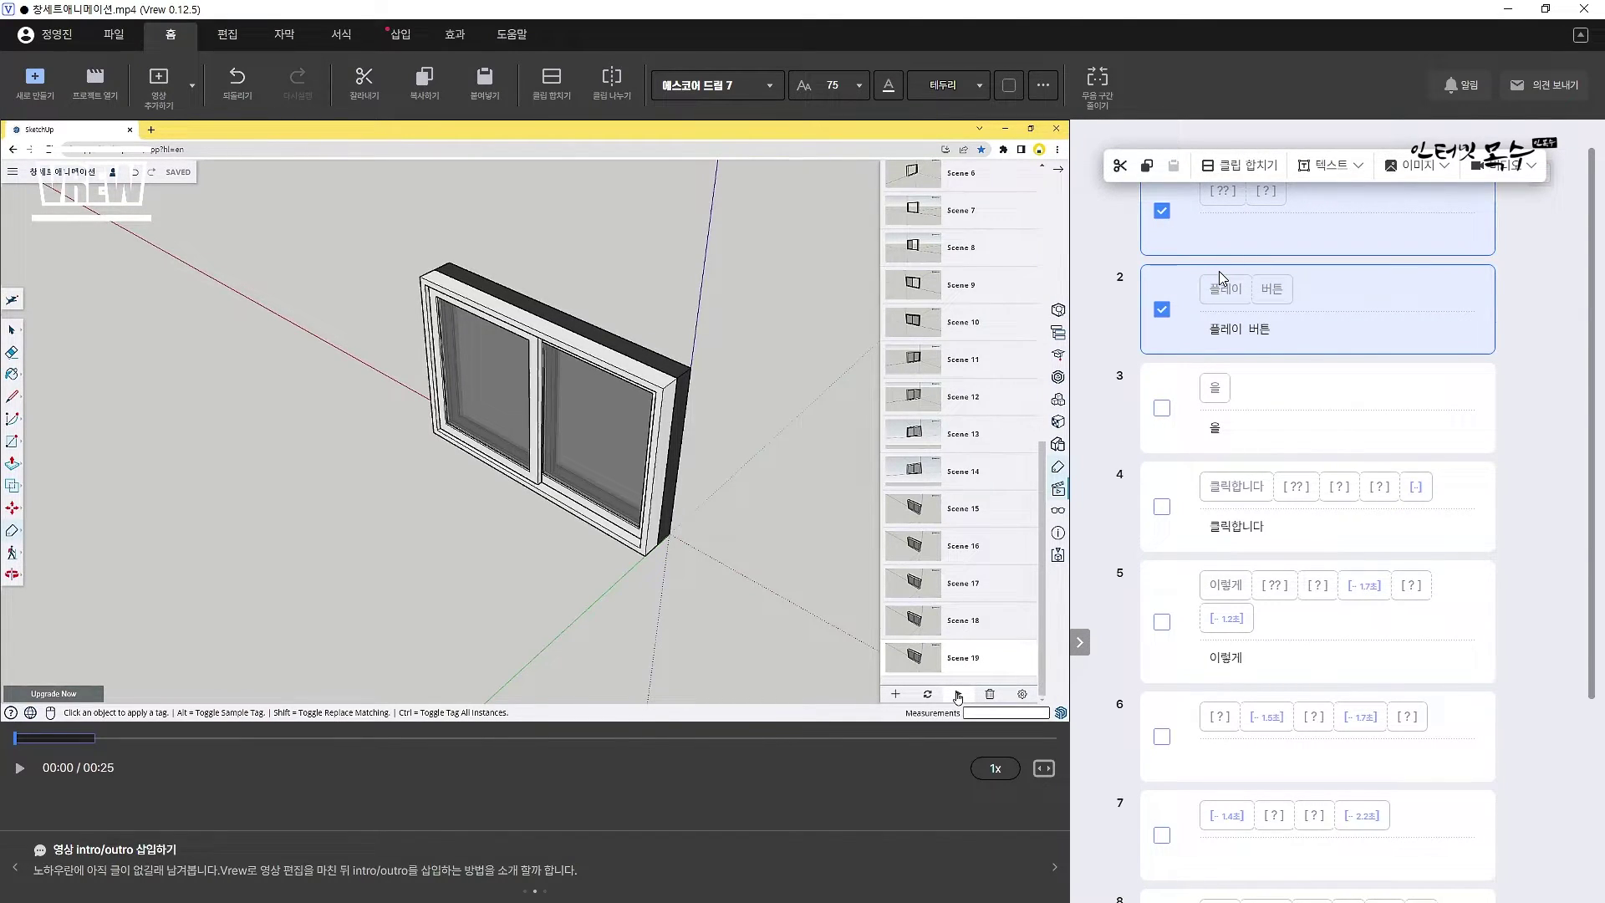
key(Delete)
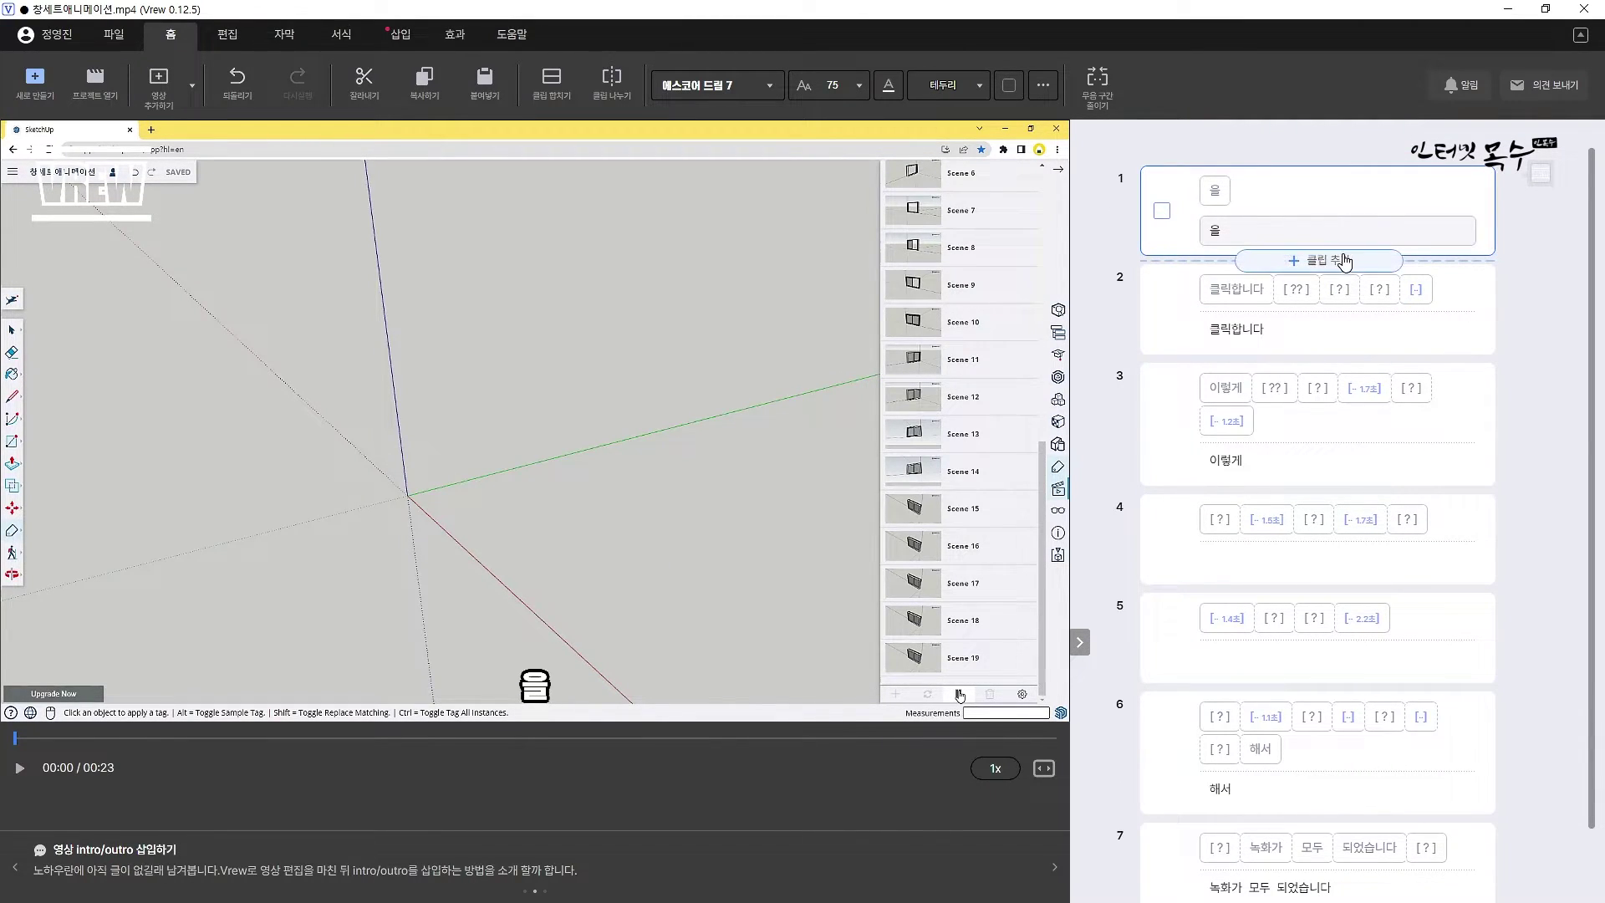
- Review the trimmed 00:23 video and open the timing of clip 6's 1.1-second silence
key(space)
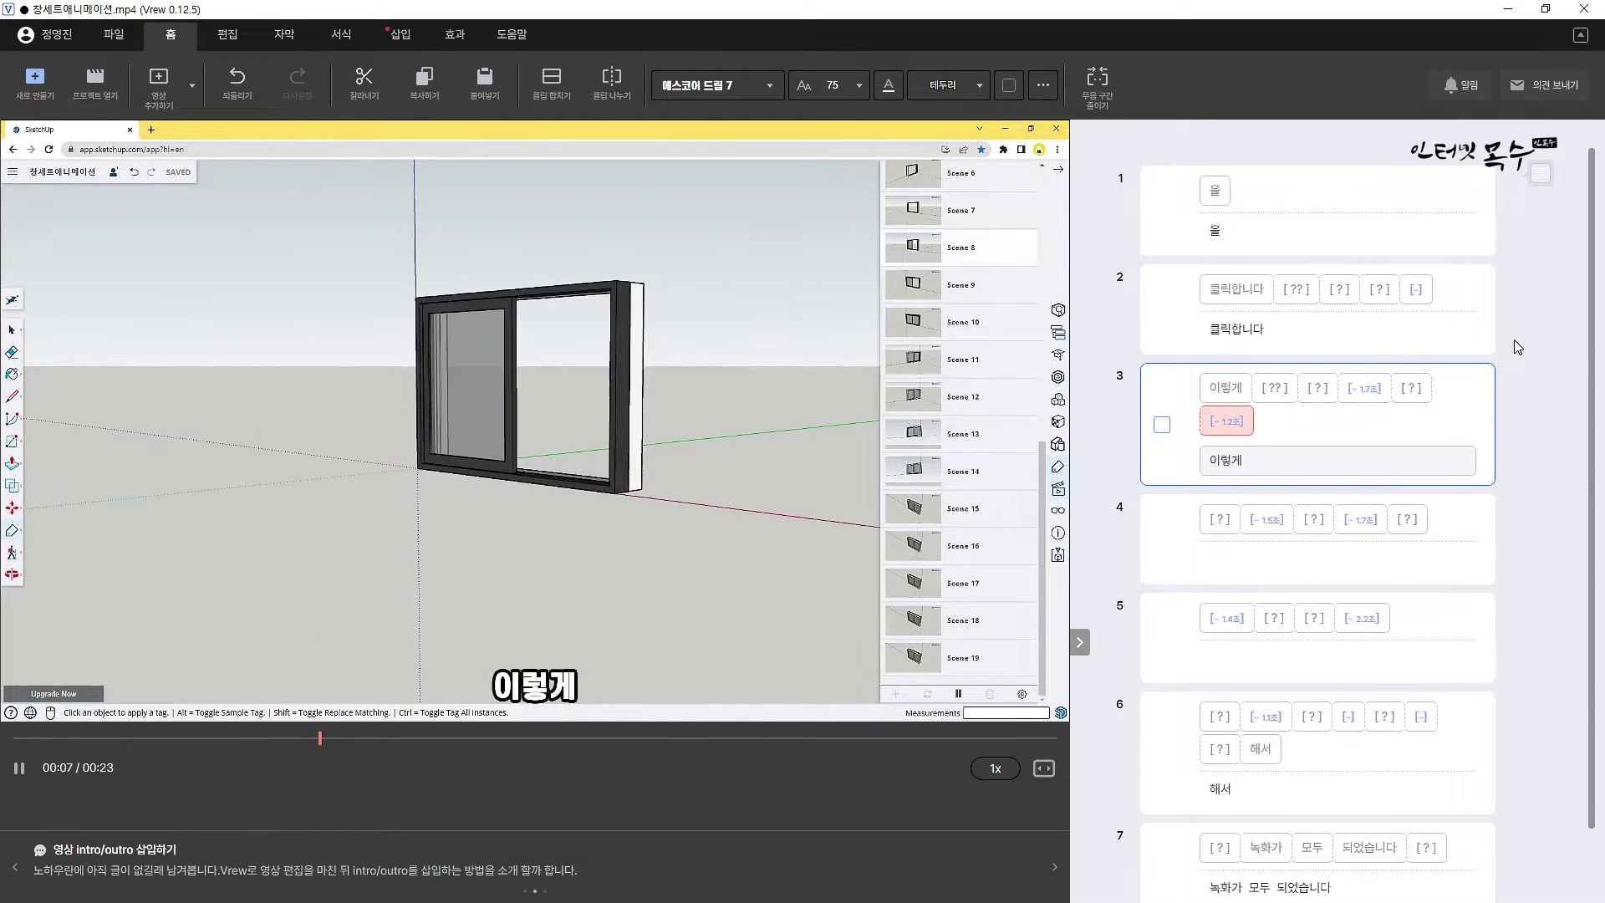
key(space)
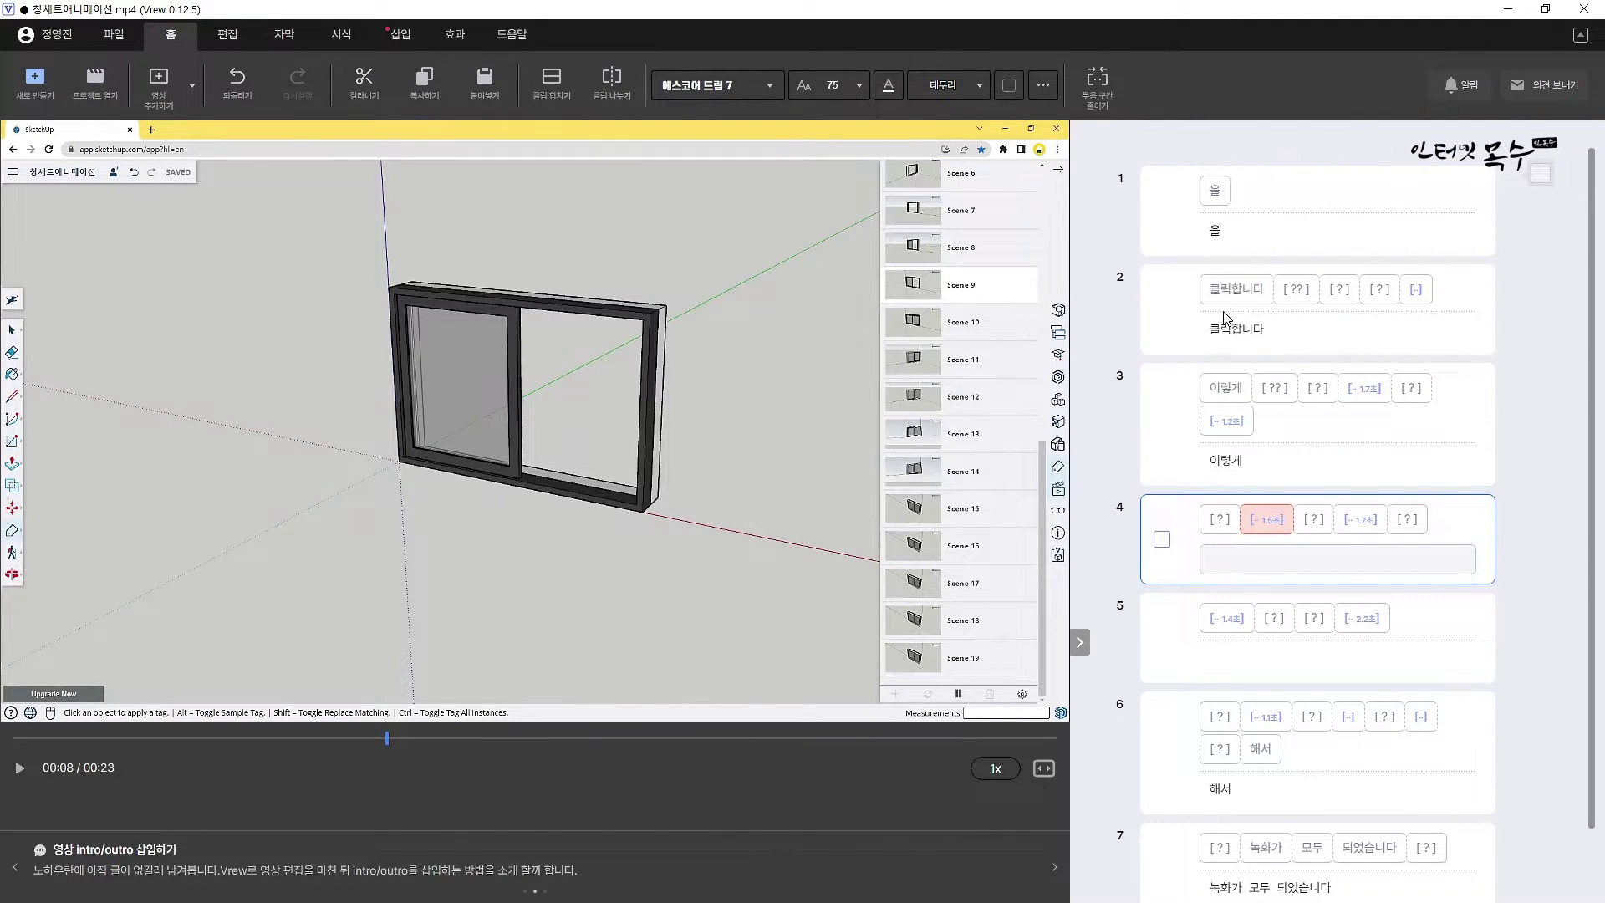
scroll(1225, 317, down, 1)
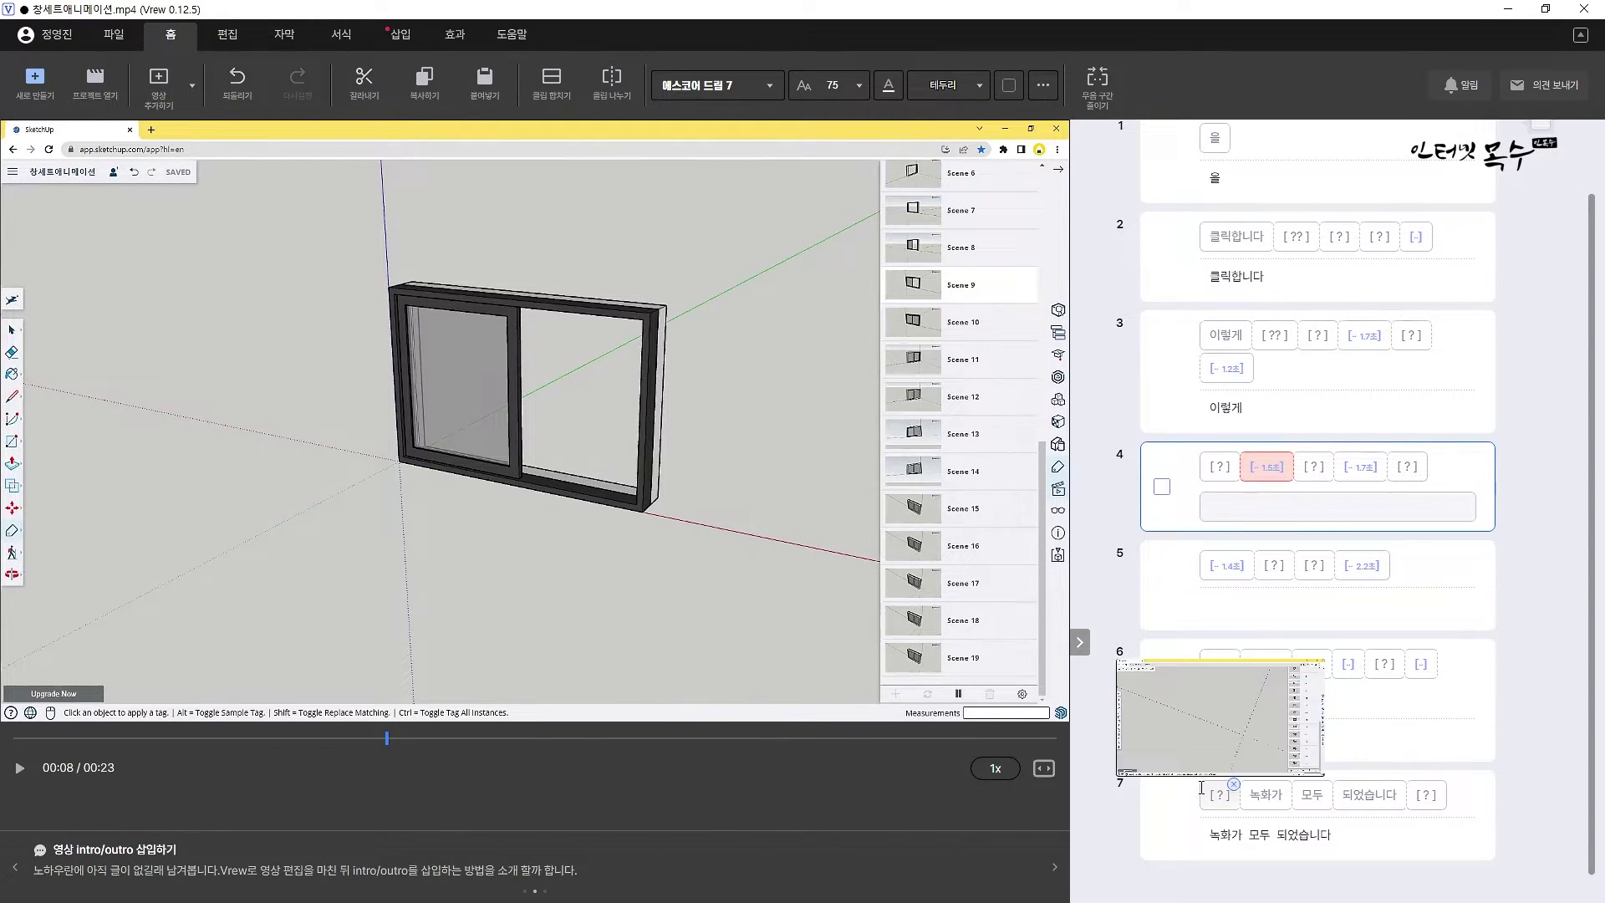
click(1209, 790)
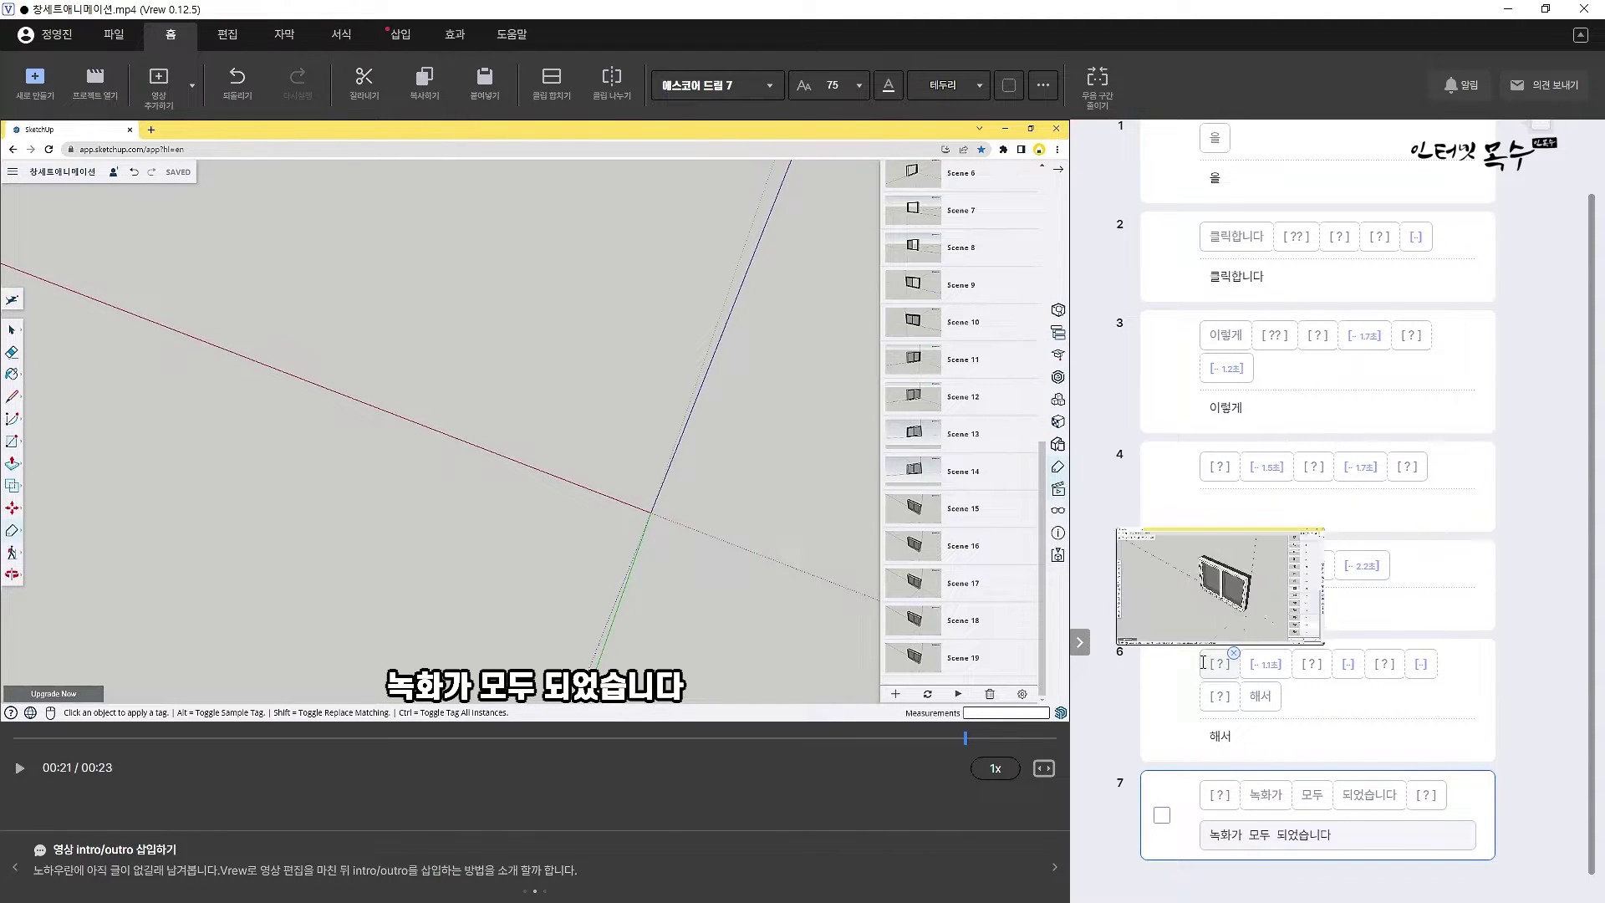
click(1269, 673)
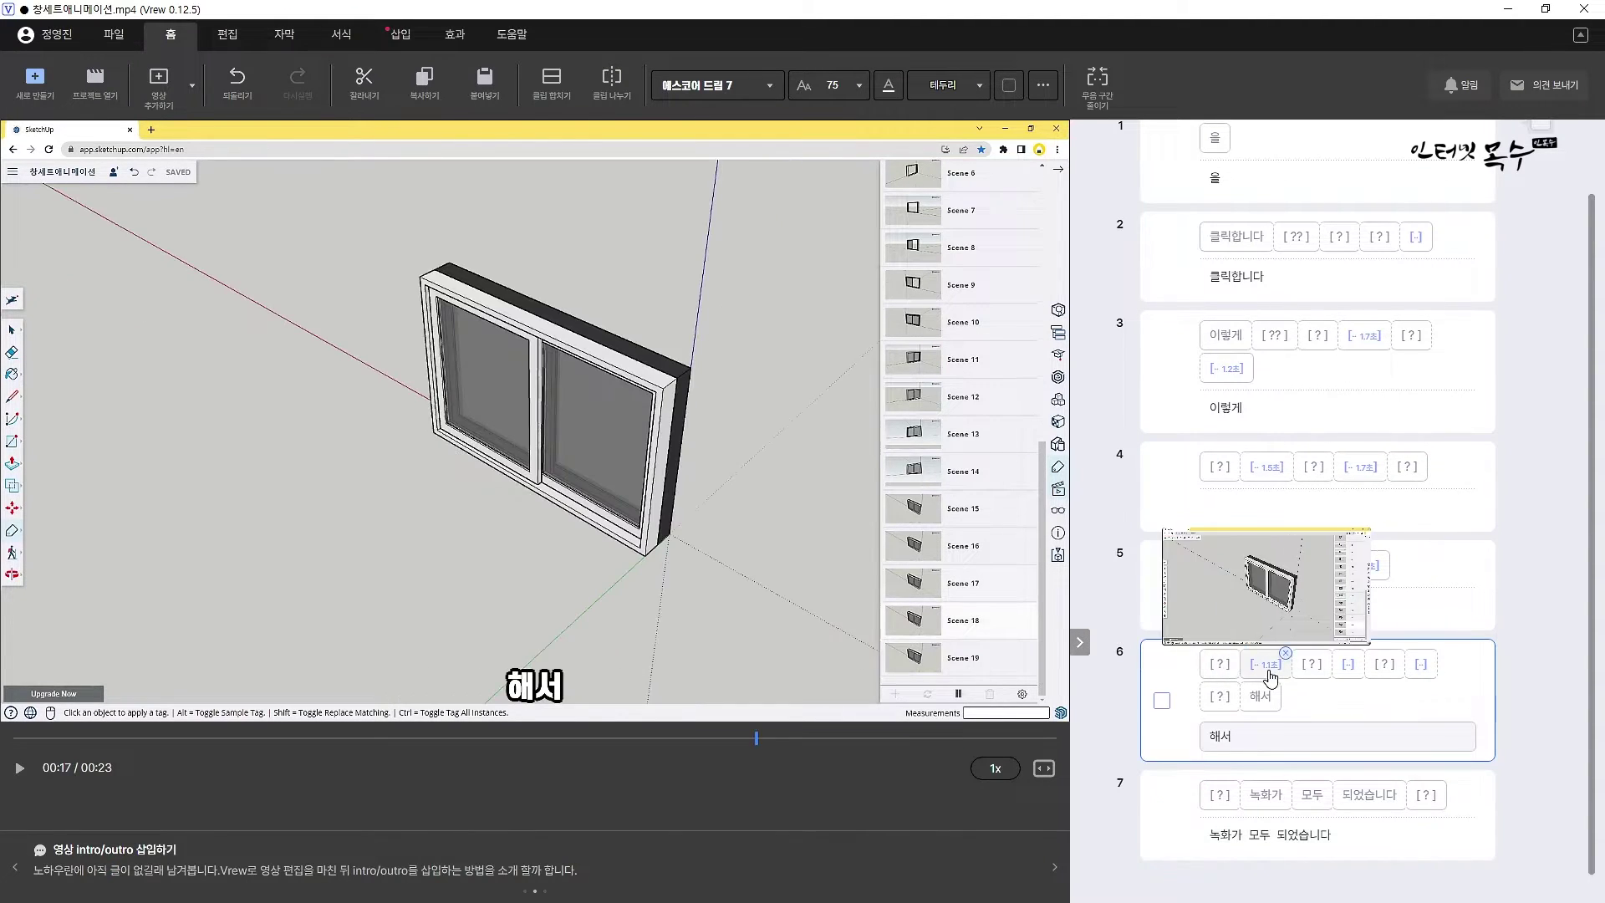
key(Tab)
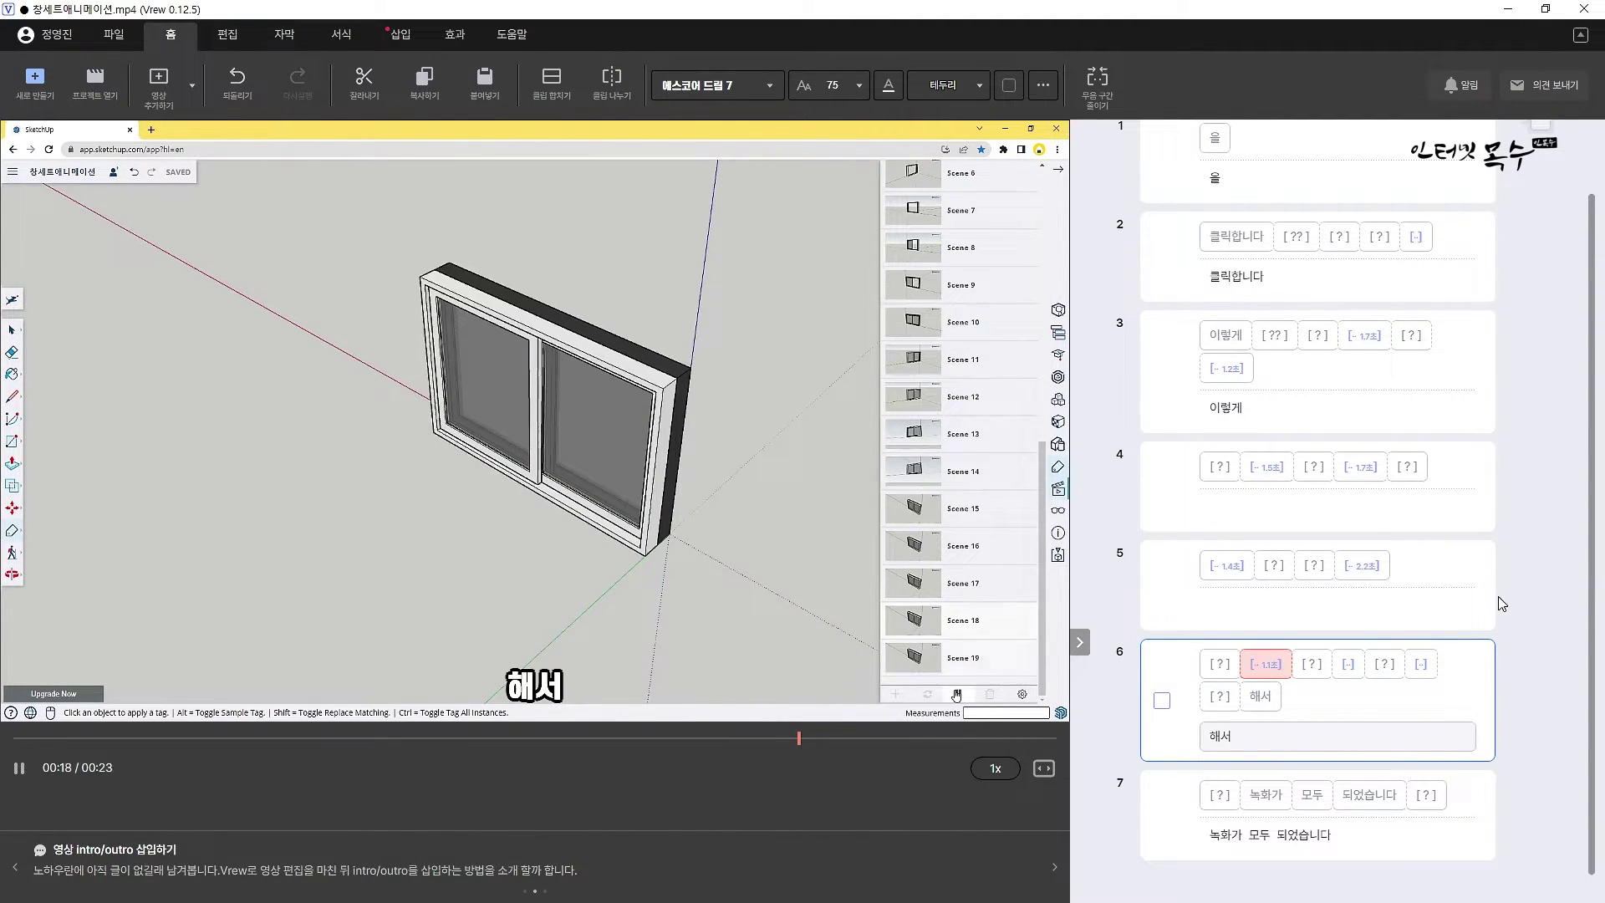
key(Tab)
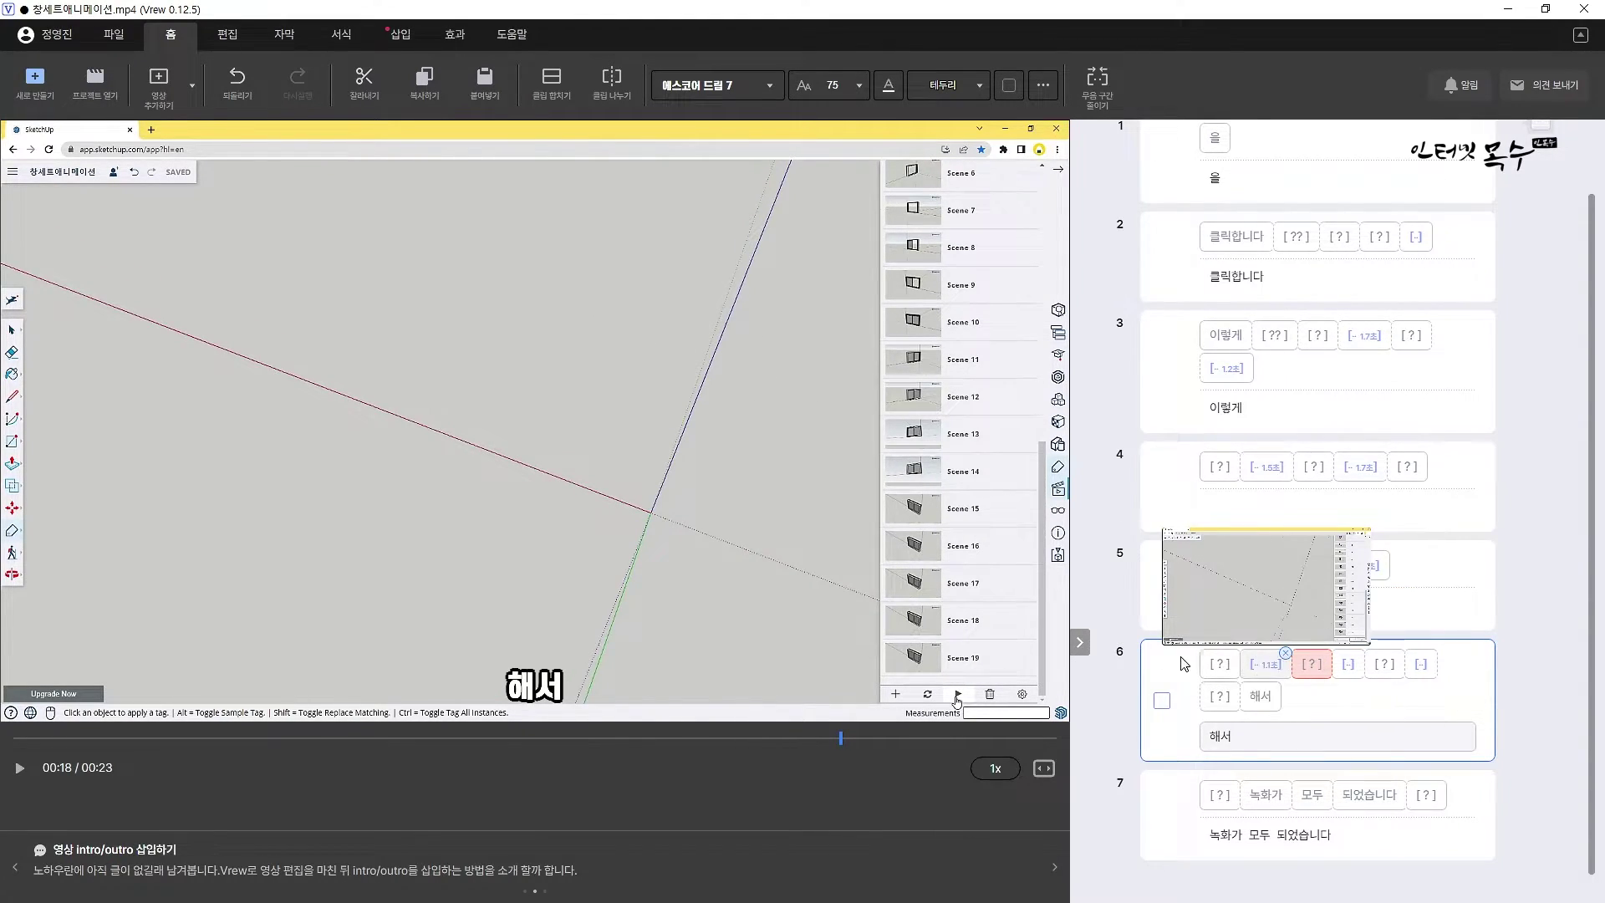
click(1266, 671)
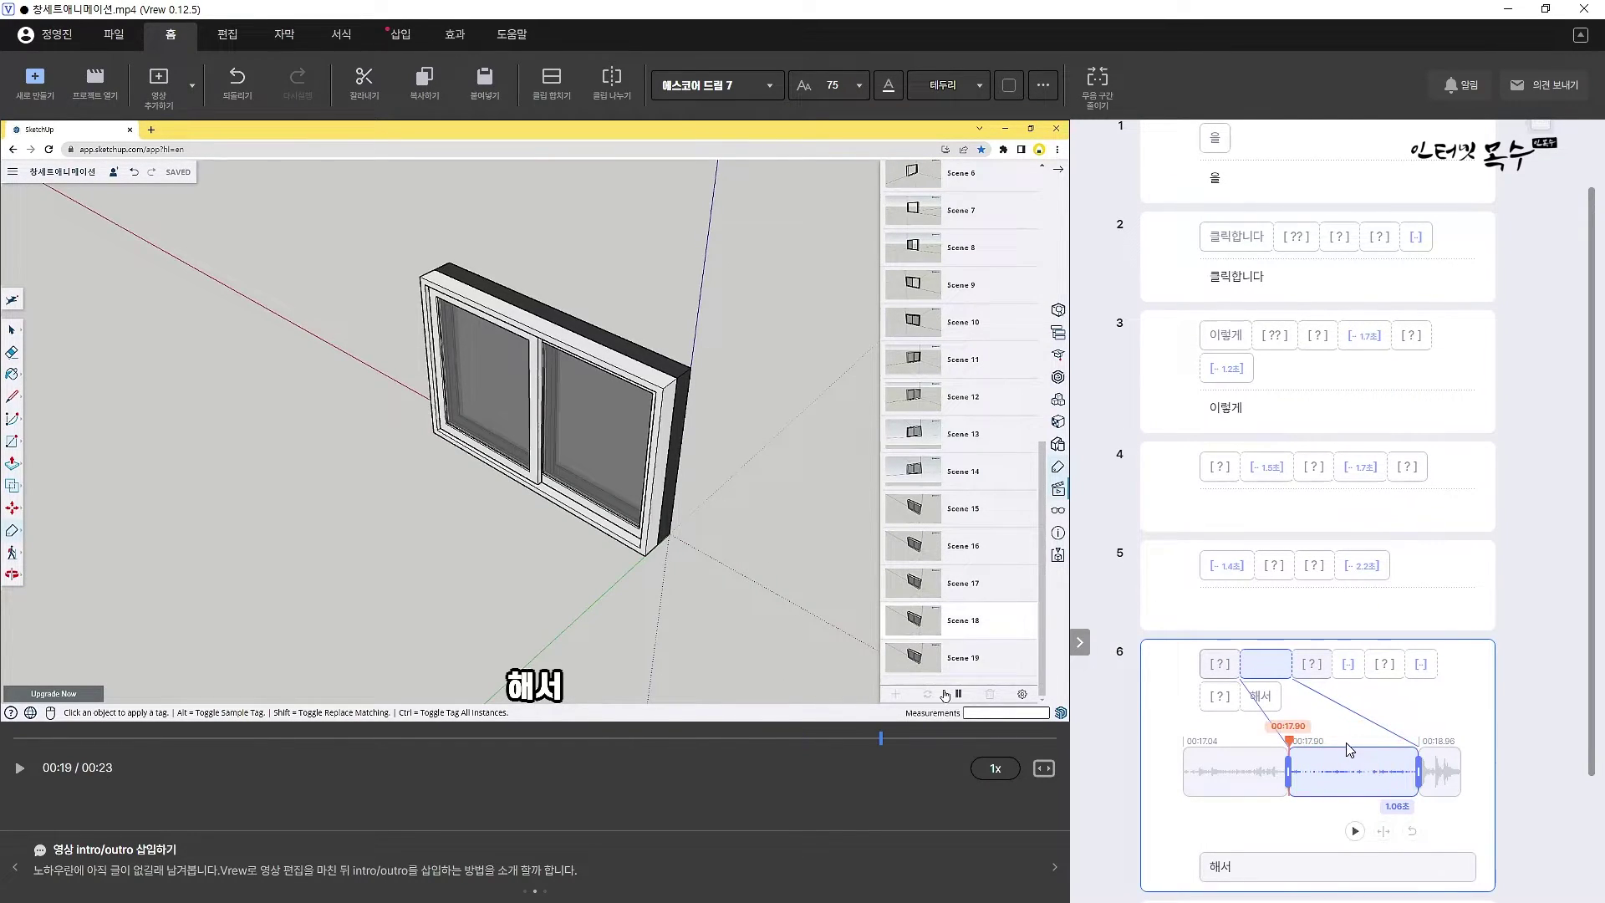
- Split clip 6 before its third silent token into a separate clip
click(1313, 666)
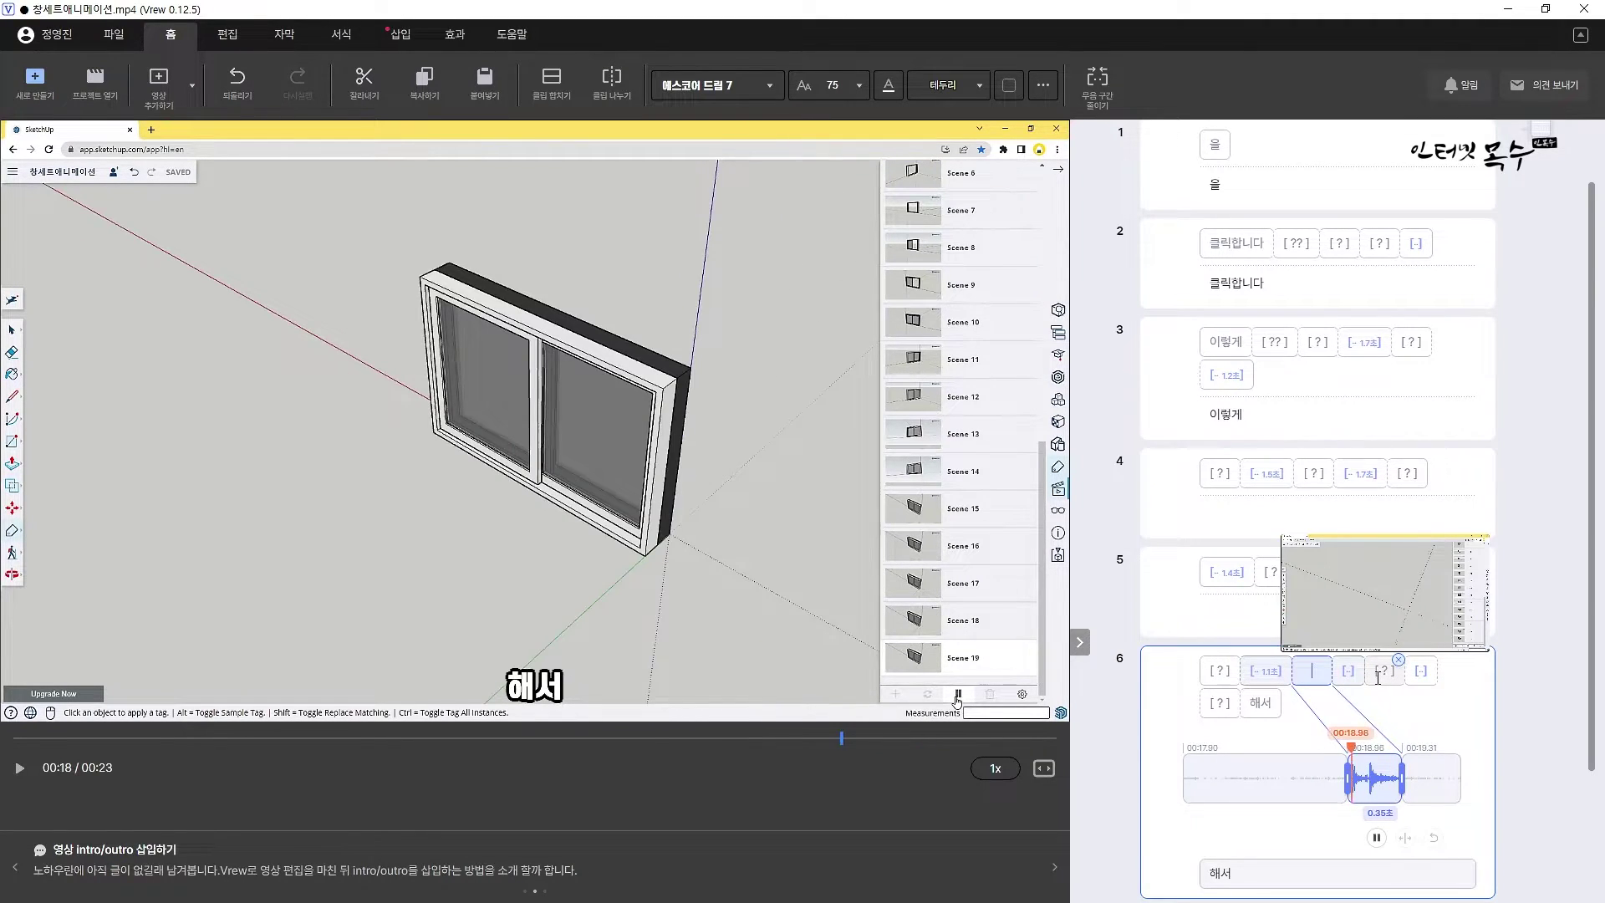
click(1296, 672)
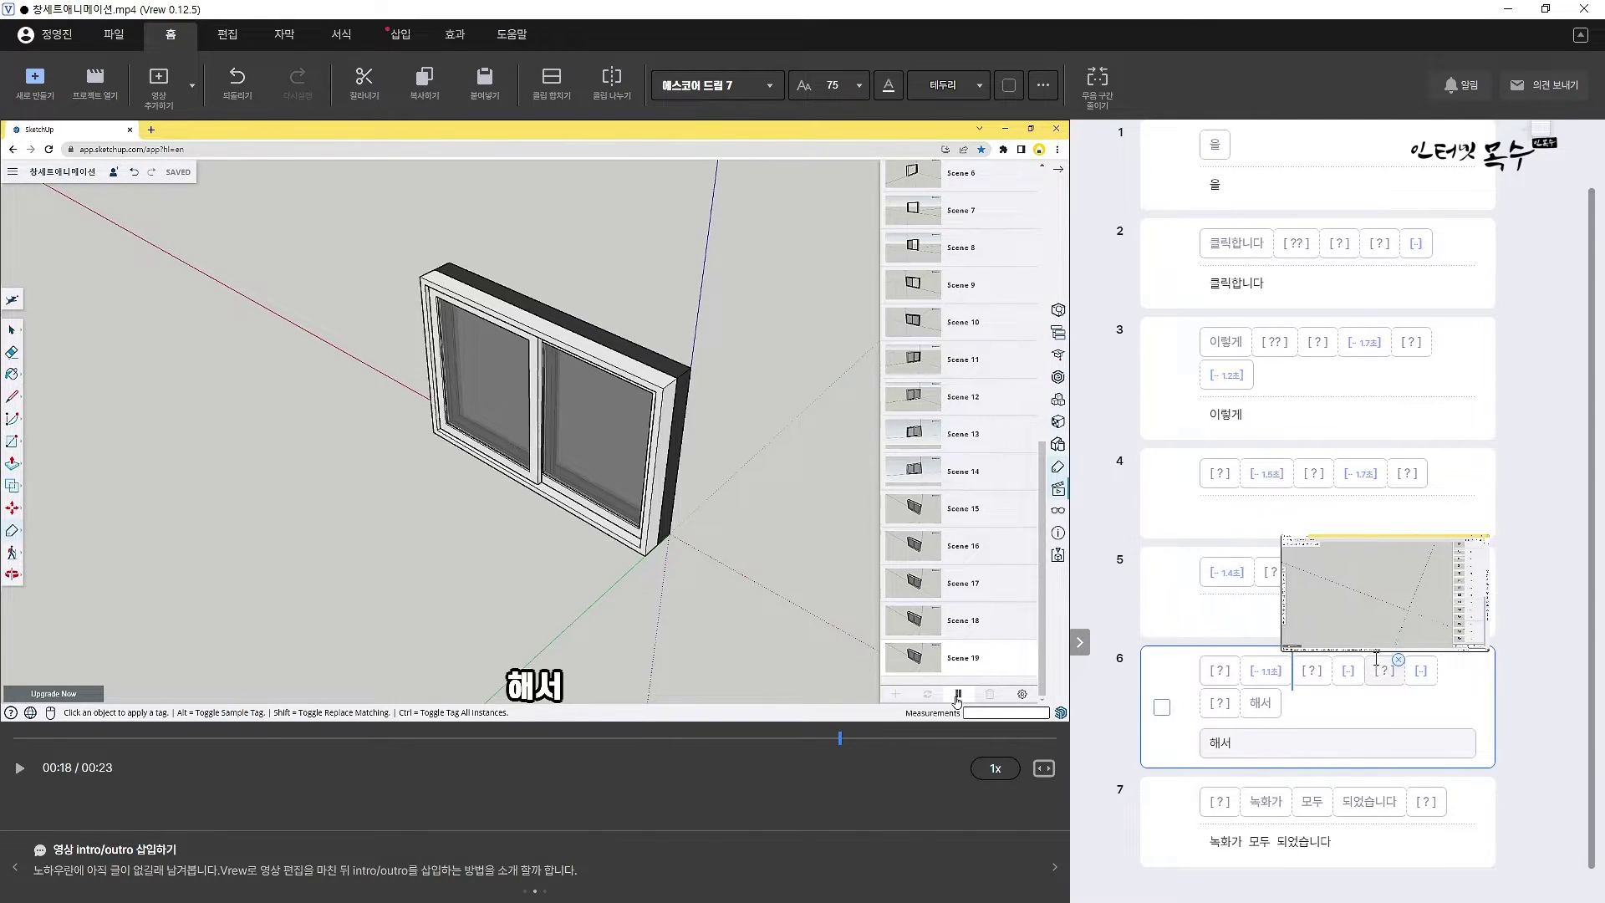
click(1303, 673)
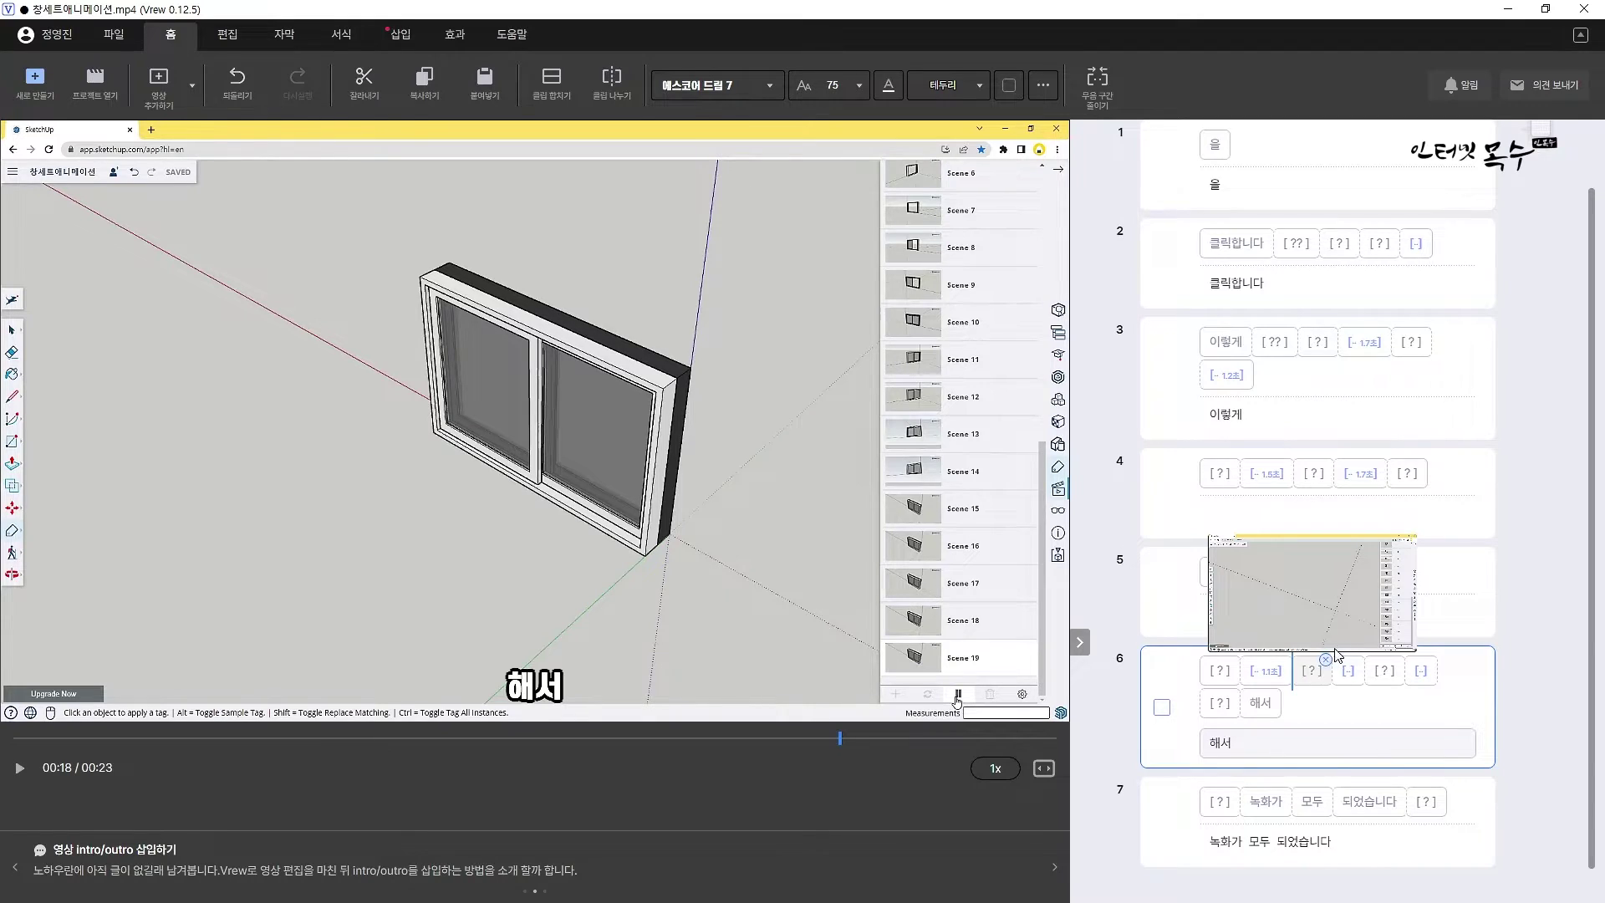
key(Return)
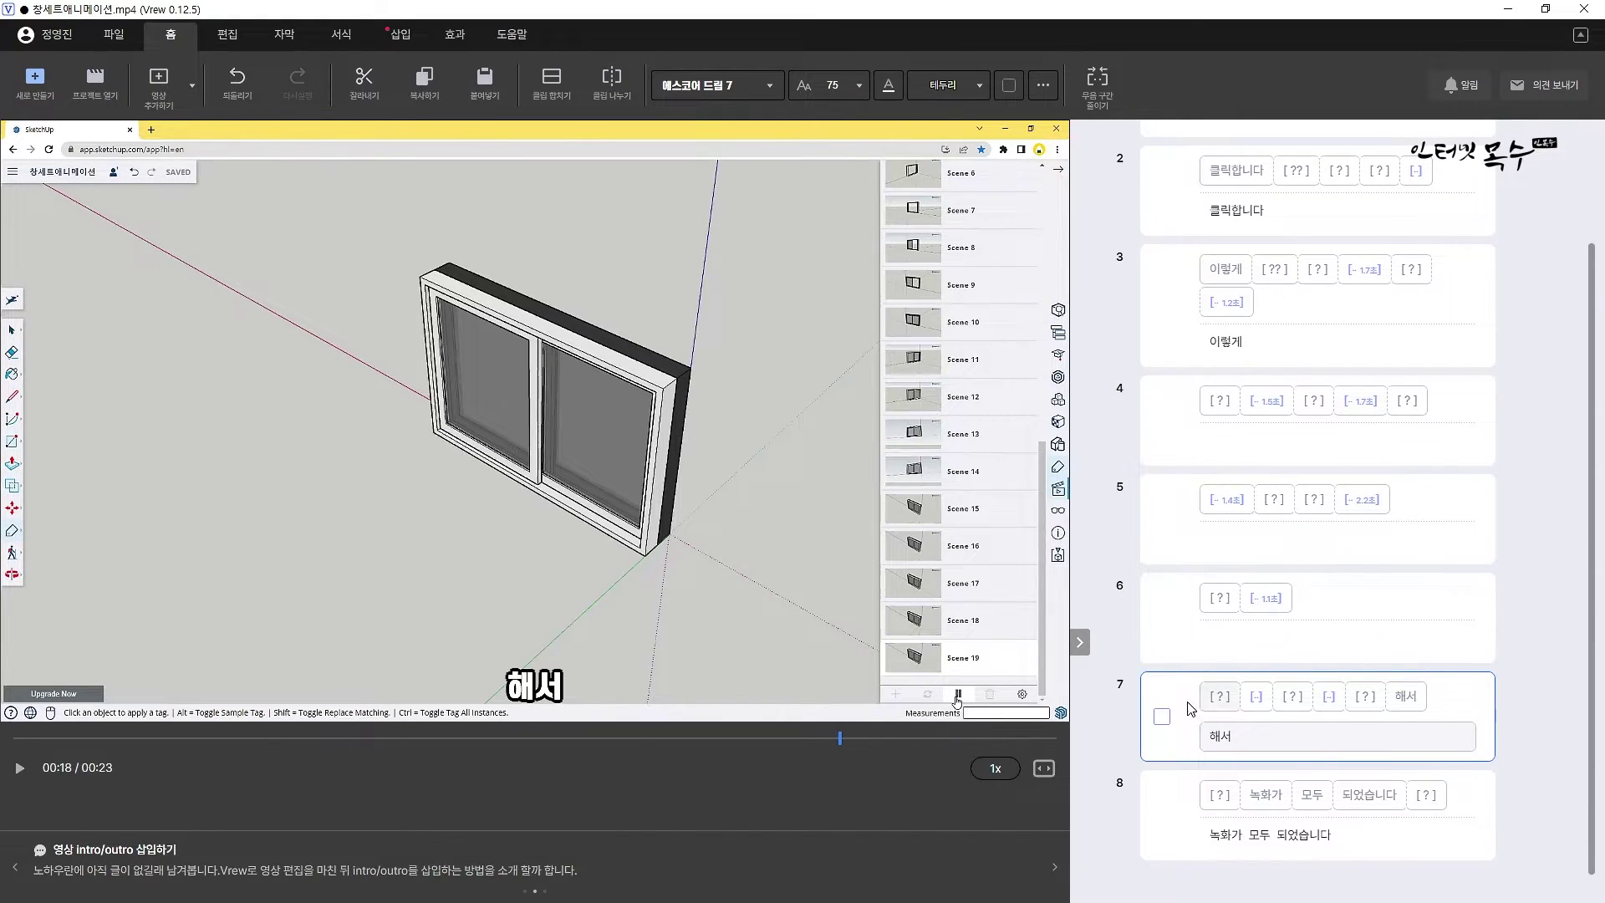
- Delete the '해서' and '녹화가 모두 되었습니다' clips, shortening the video to 00:18
mouse_move(1174, 748)
click(1161, 716)
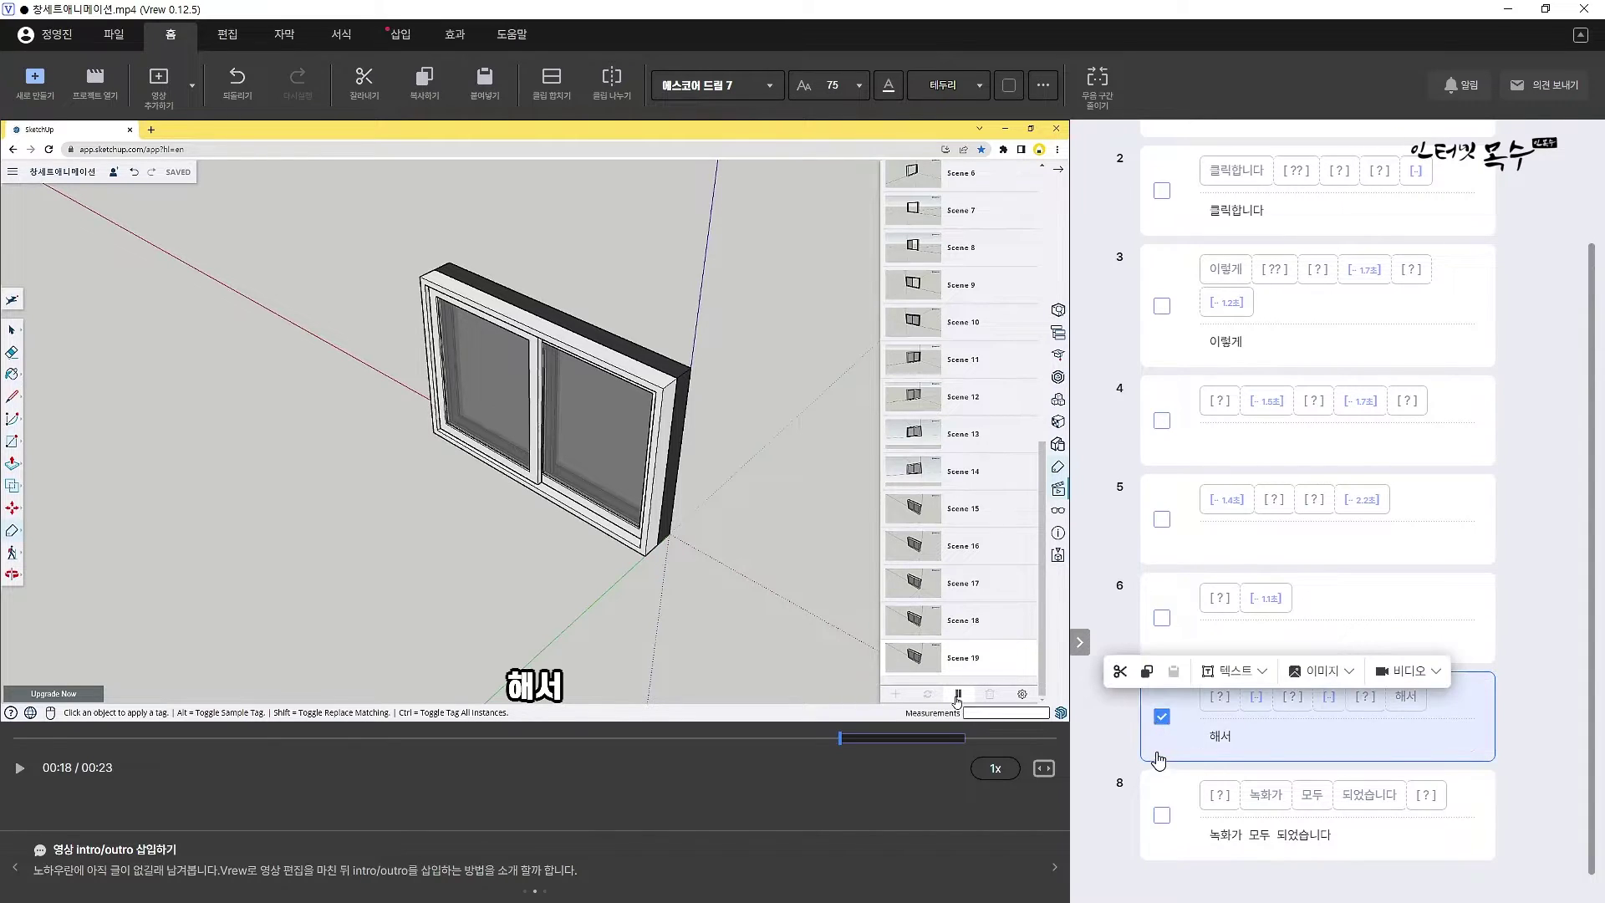
click(1162, 815)
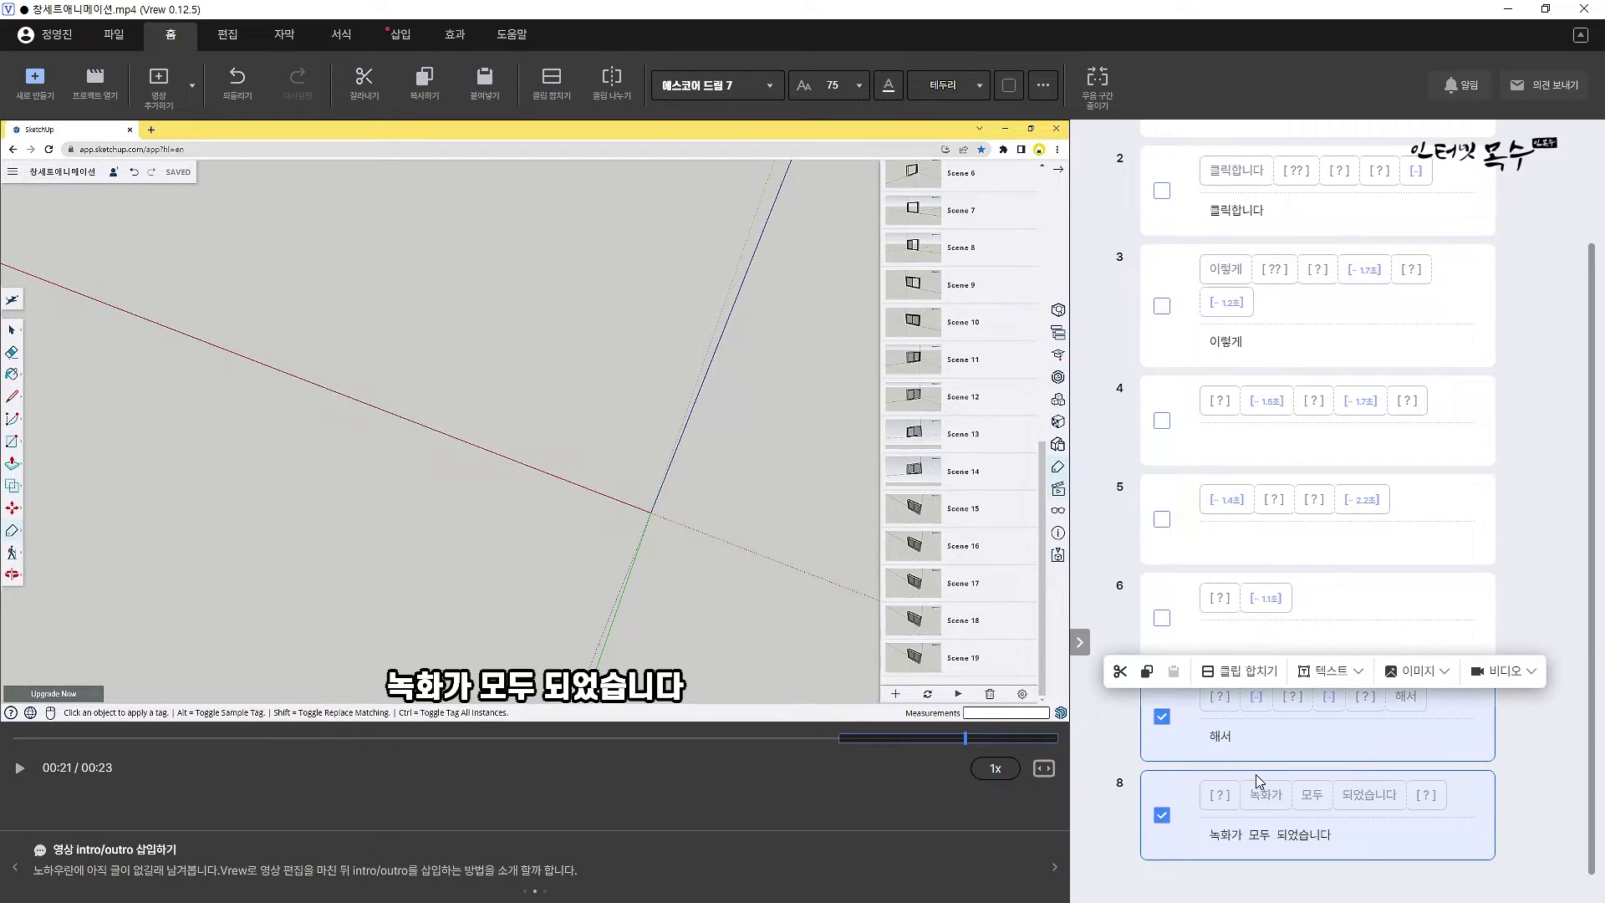
key(Delete)
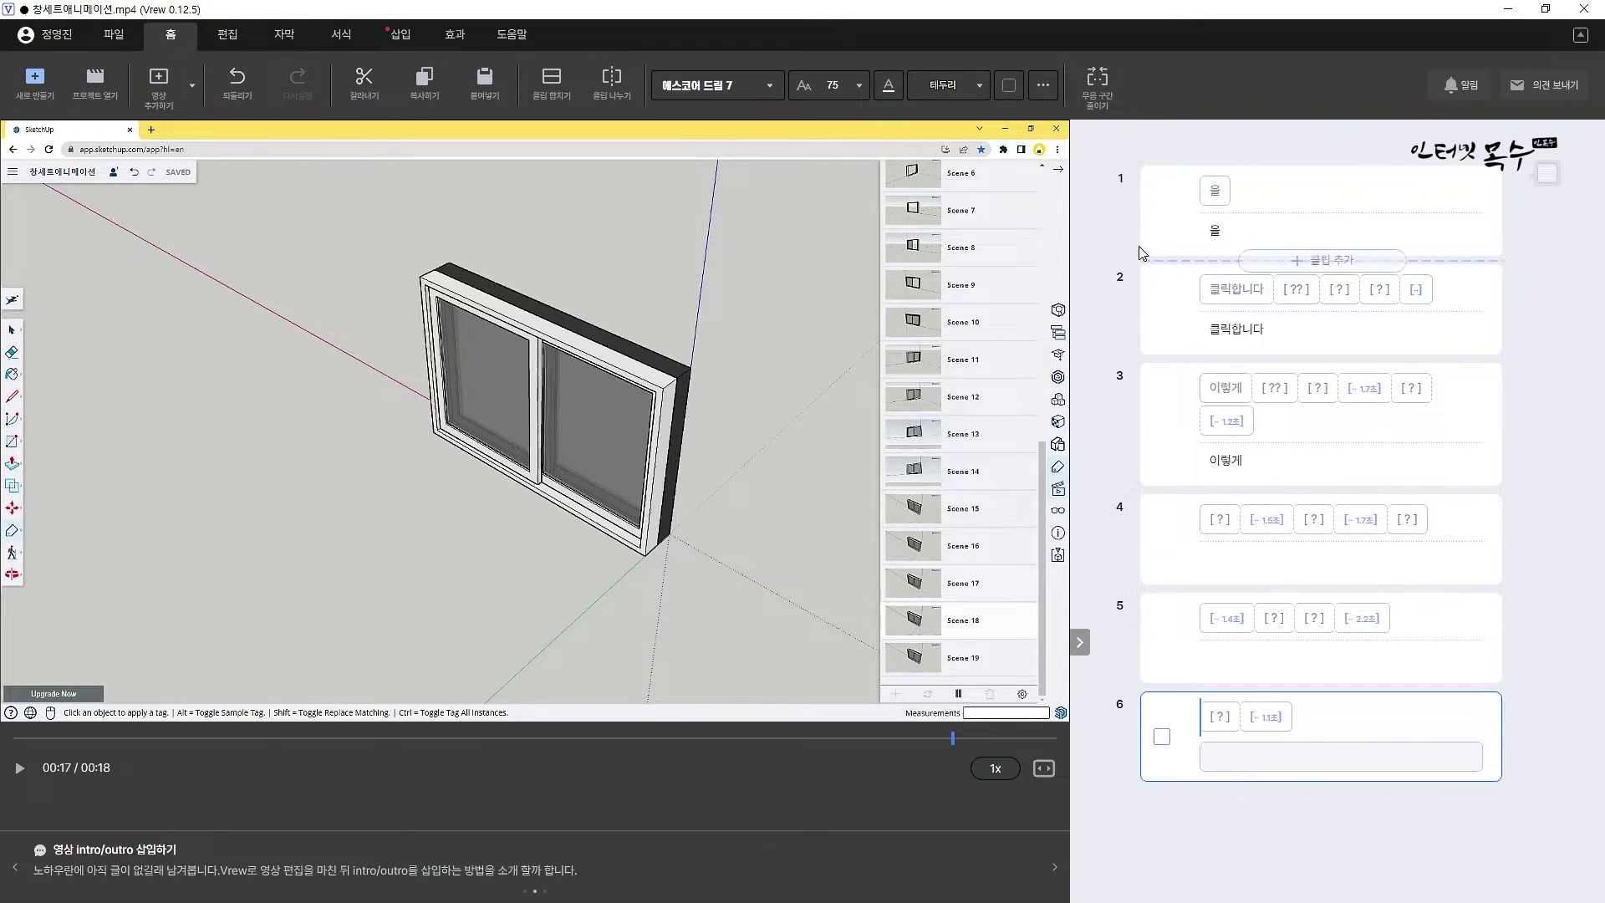
click(1311, 721)
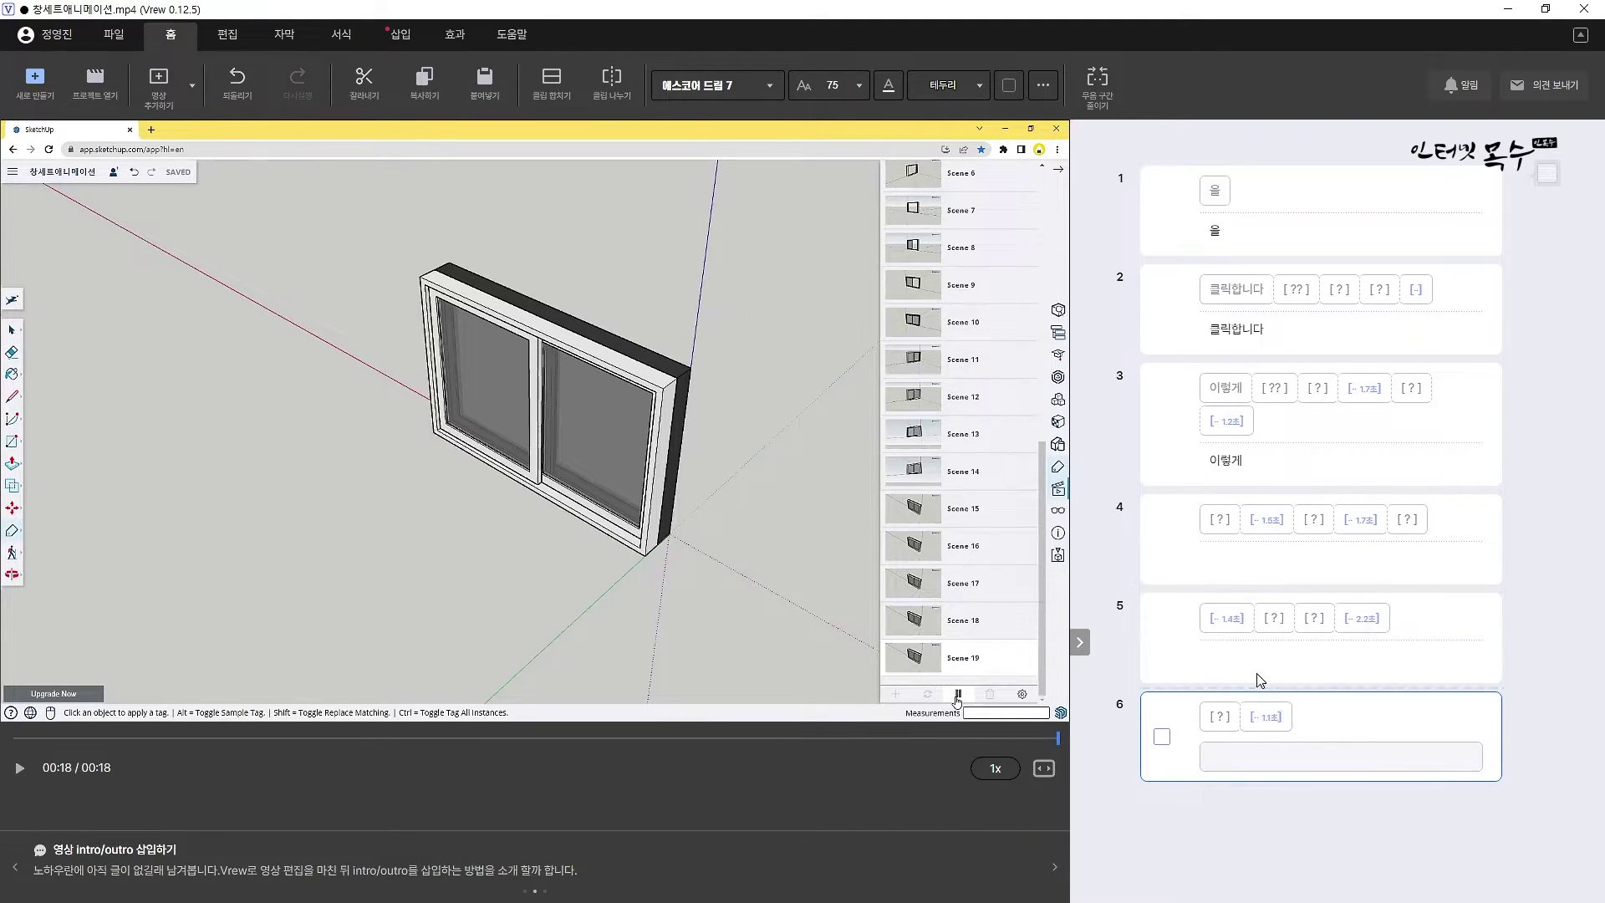
click(113, 34)
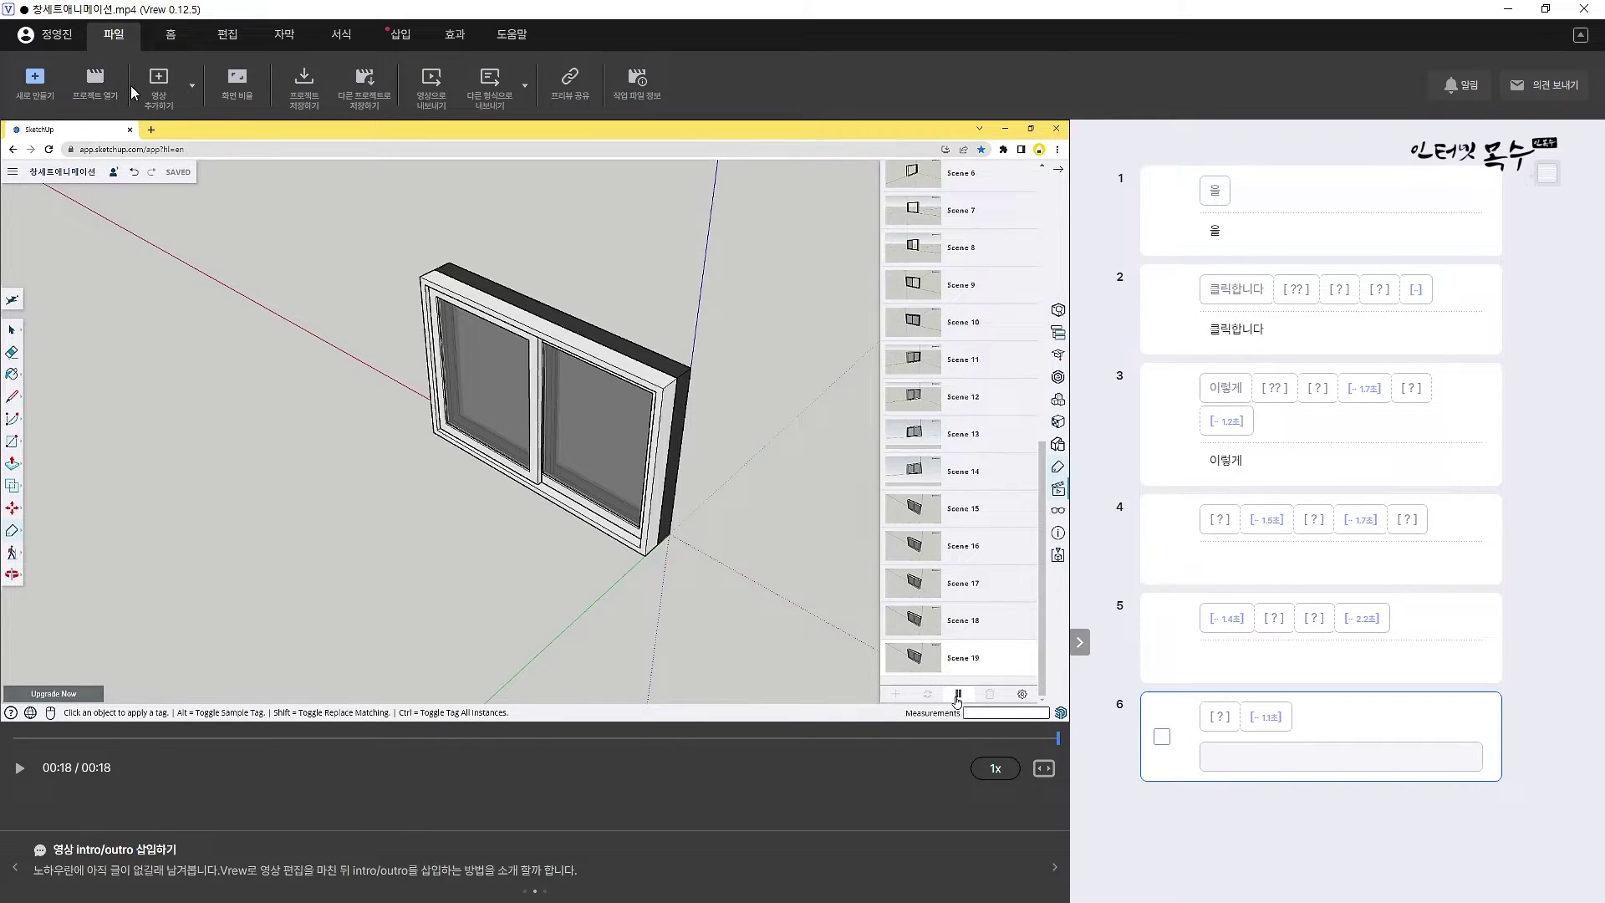
- Set the 화면 비율 to 쇼츠 (9:16), placing the wide video in a vertical frame
click(238, 100)
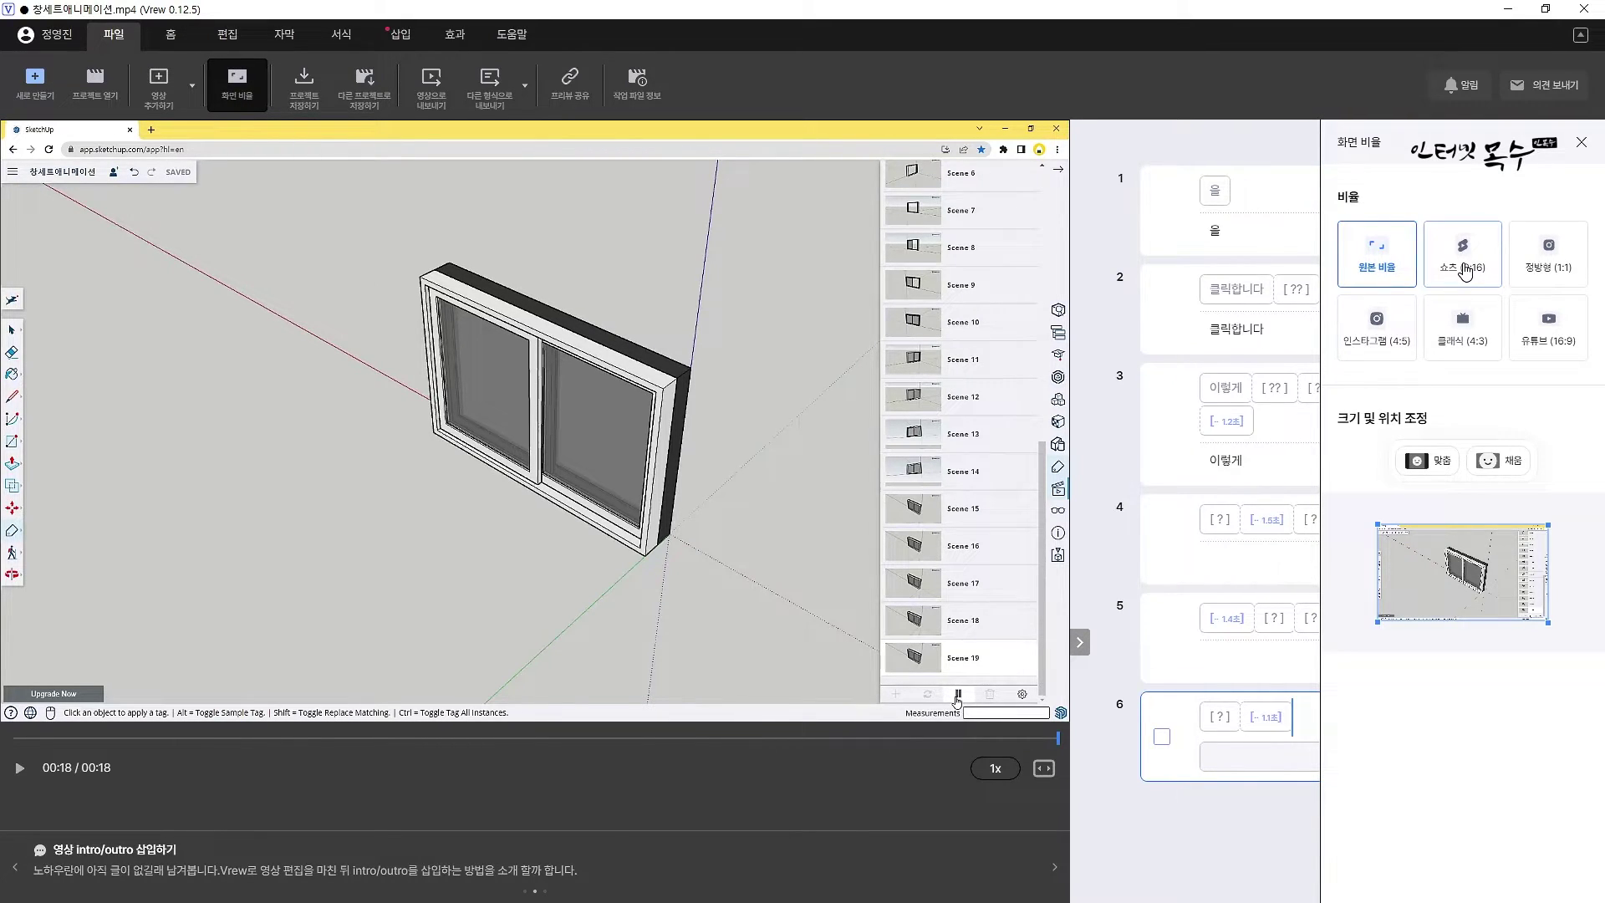
click(1463, 268)
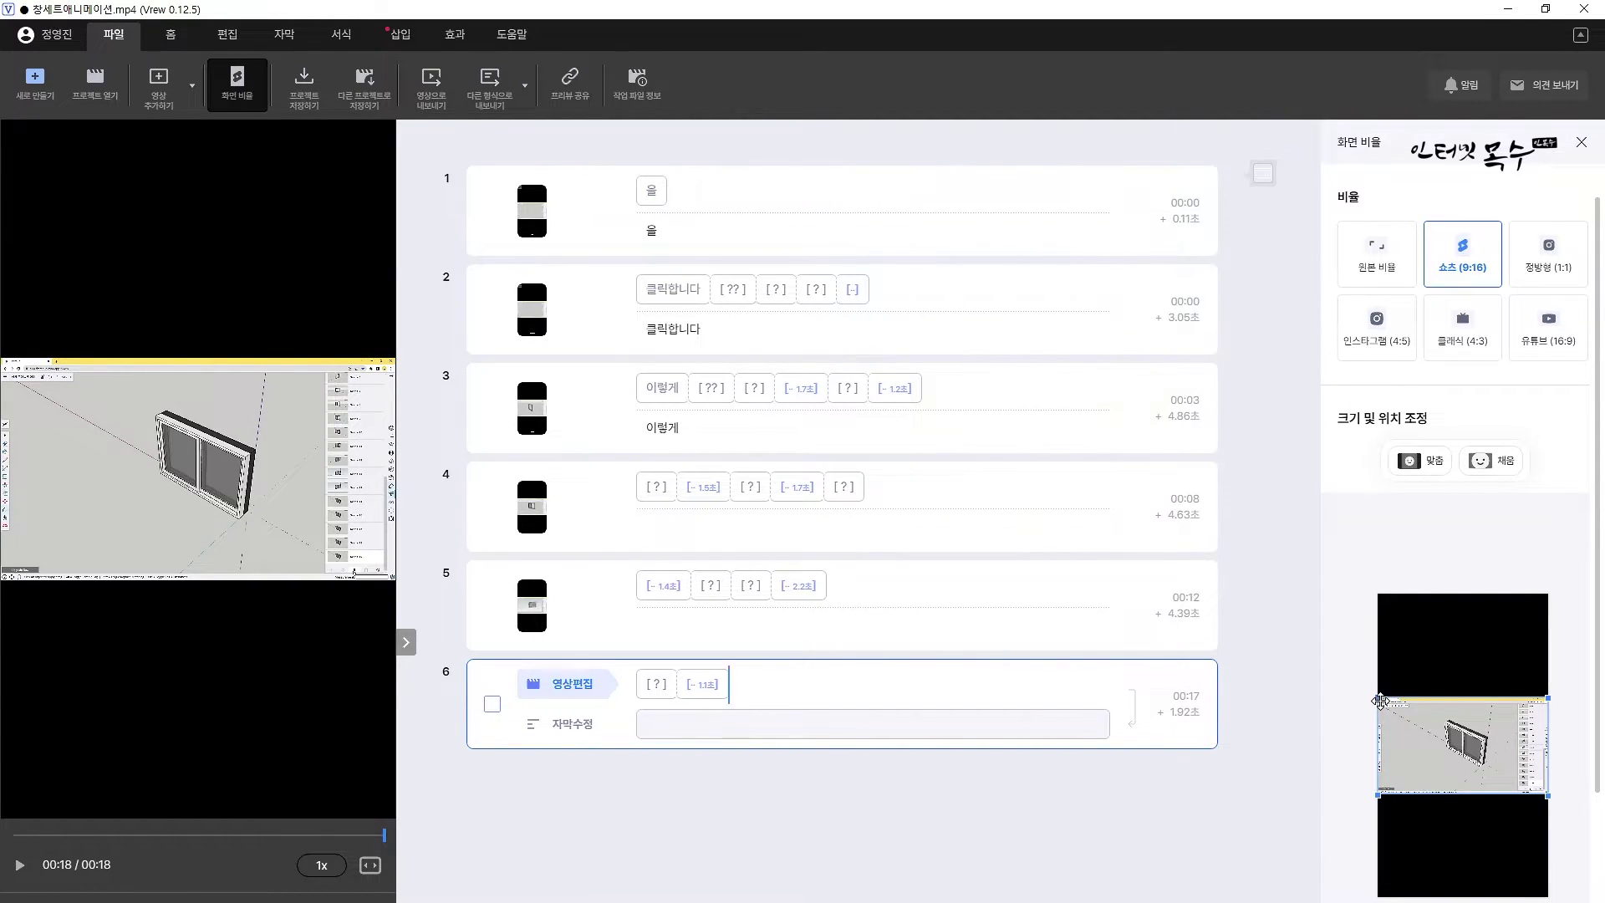
- Enlarge the footage in the 9:16 frame and shift it right and down to centre the window
drag(1378, 696, 1341, 677)
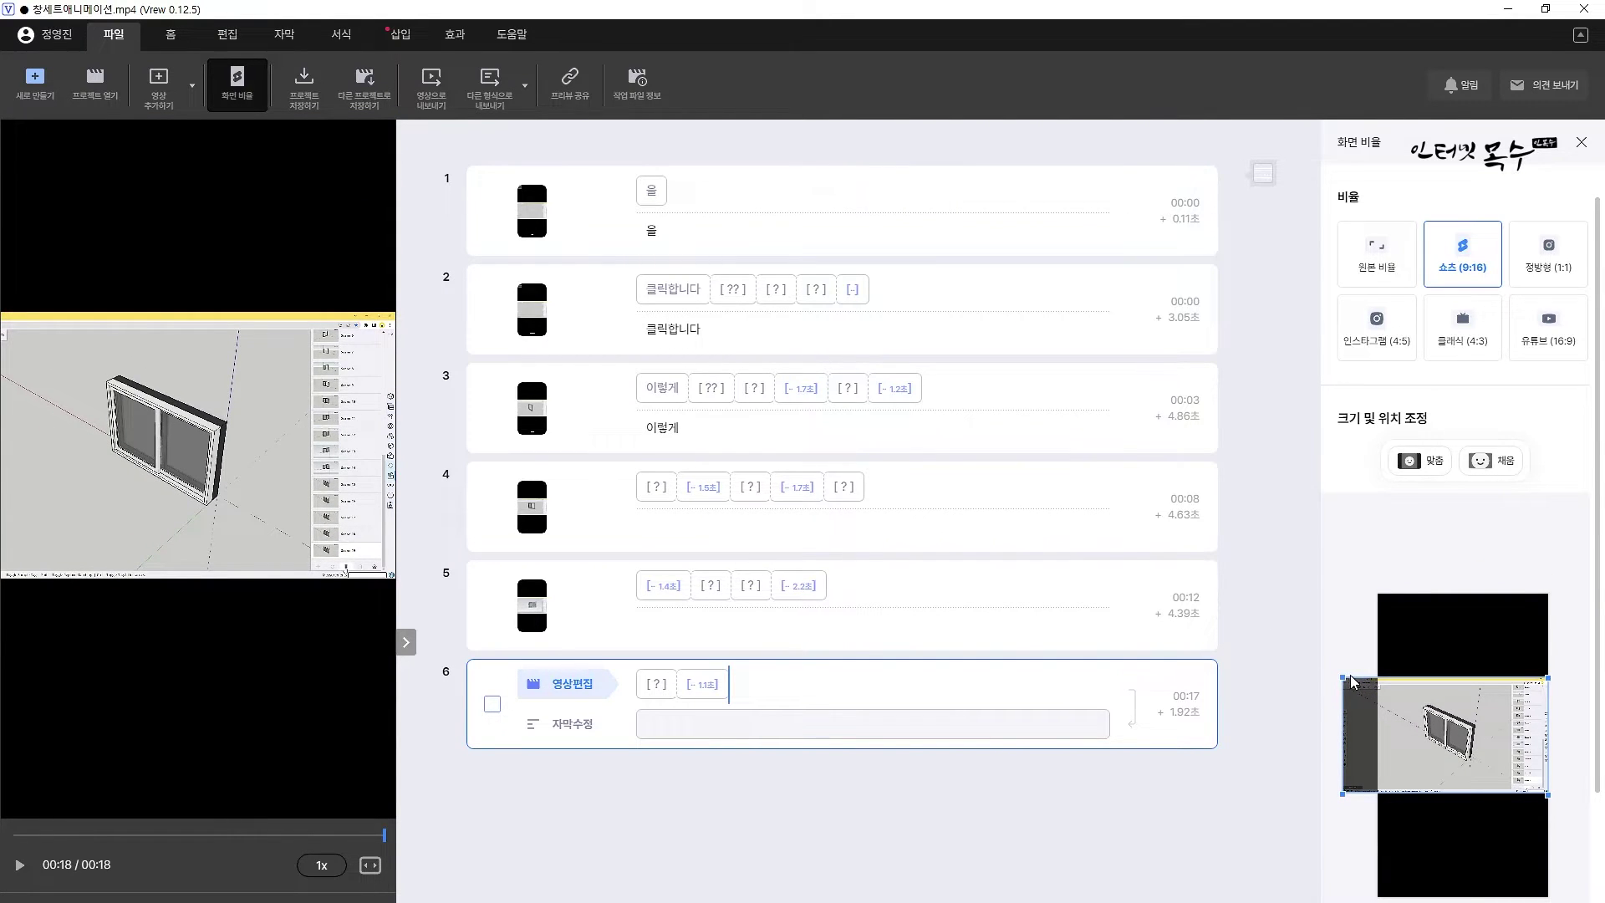
drag(1342, 677, 1179, 499)
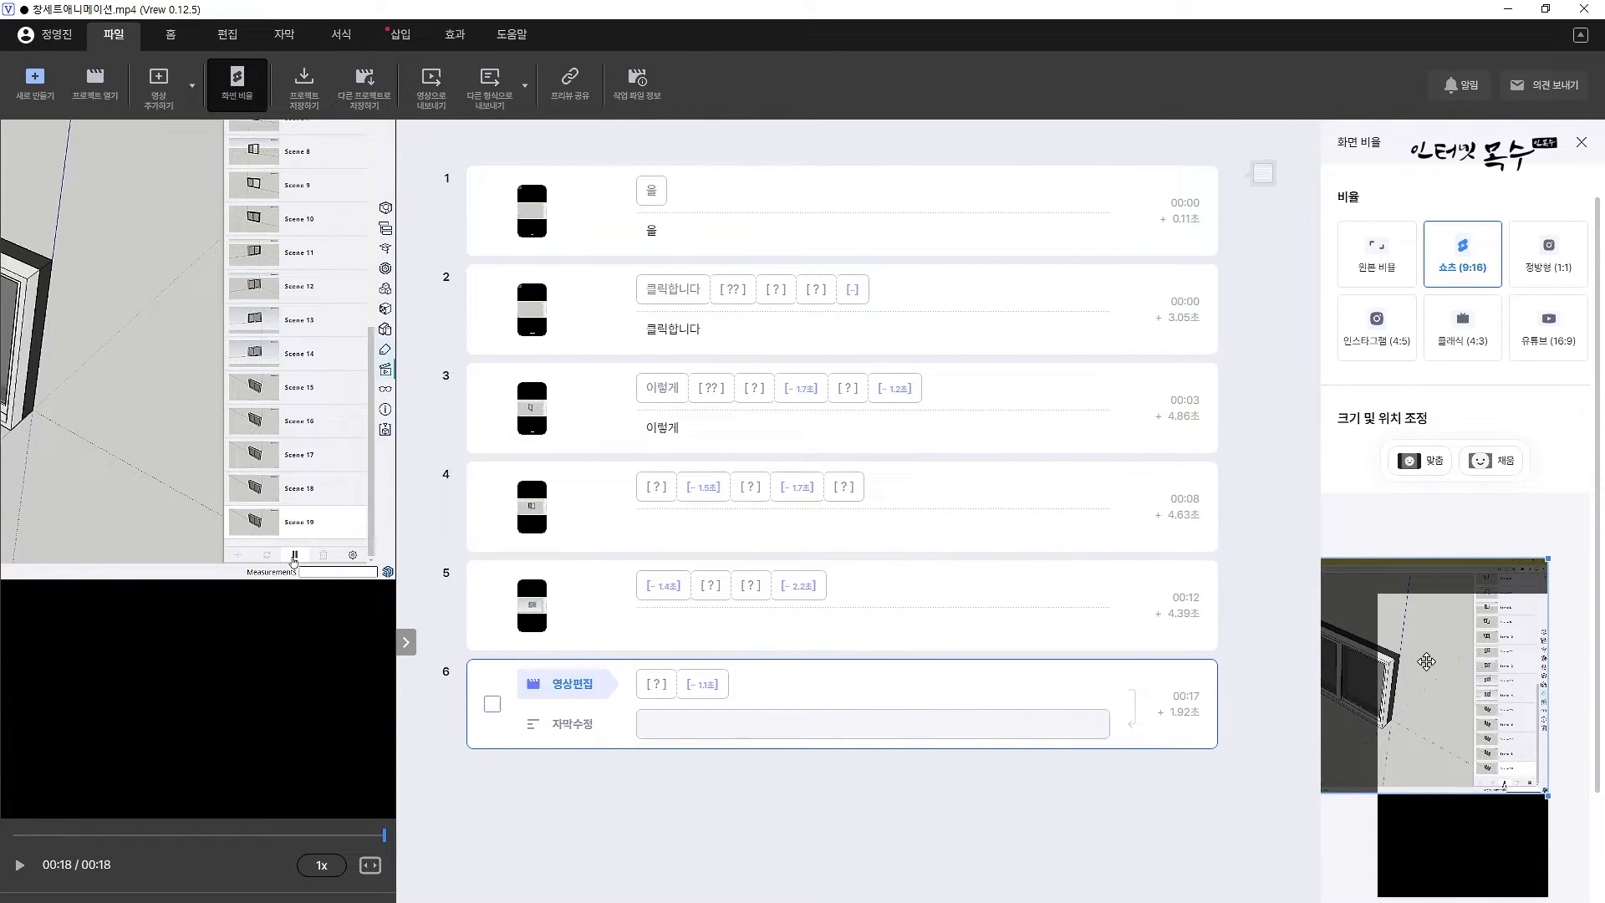
drag(1421, 658, 1524, 727)
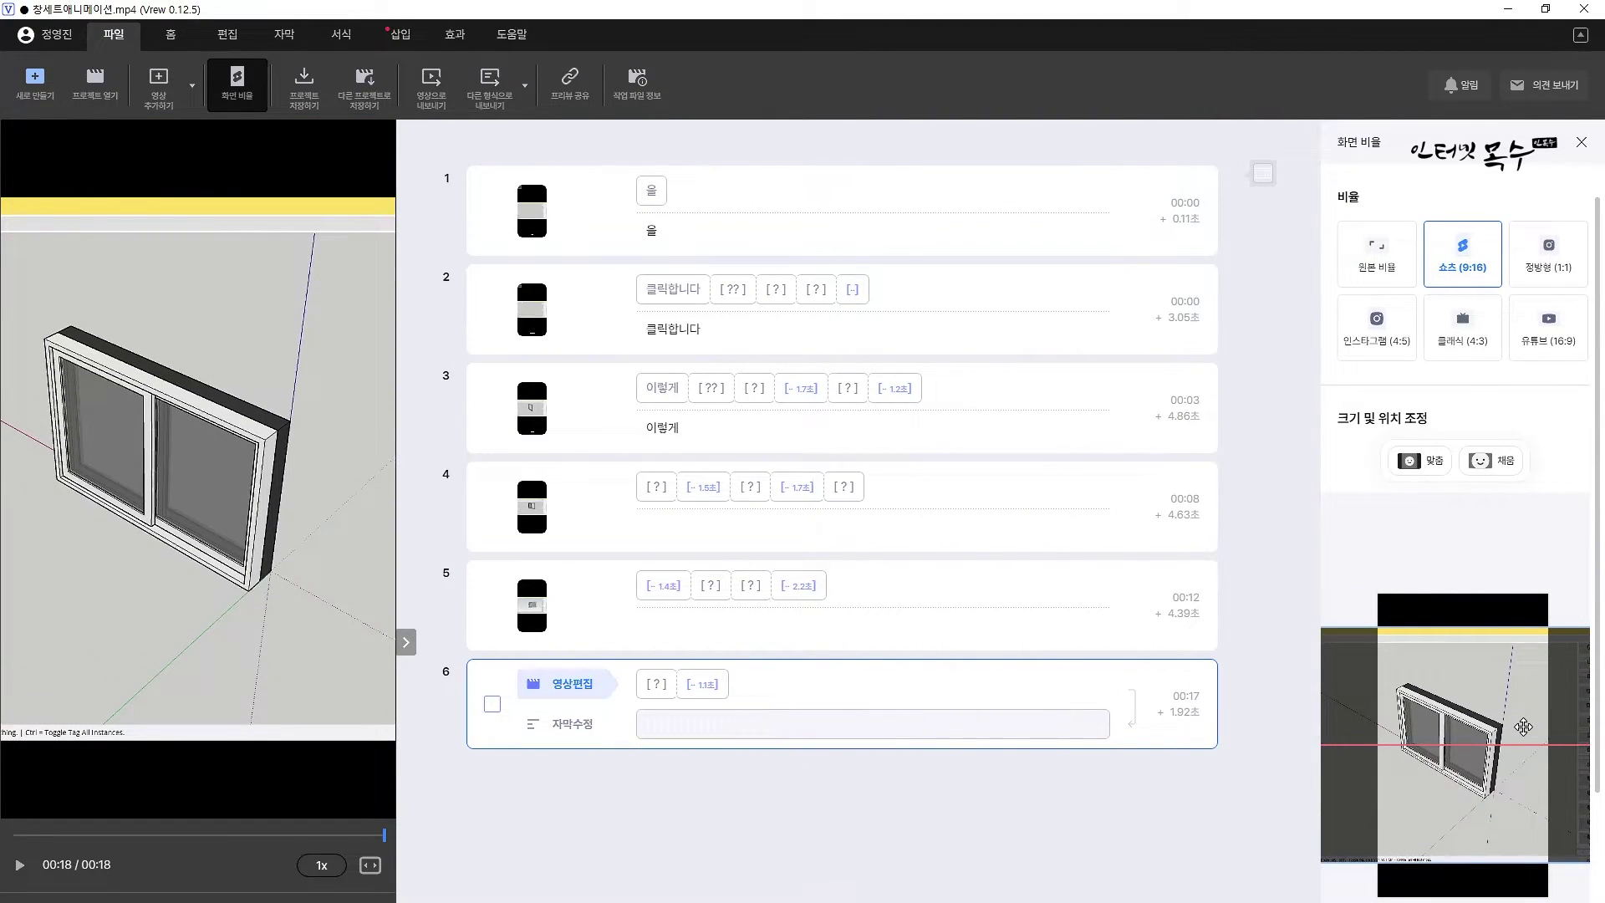
drag(1524, 726, 1526, 730)
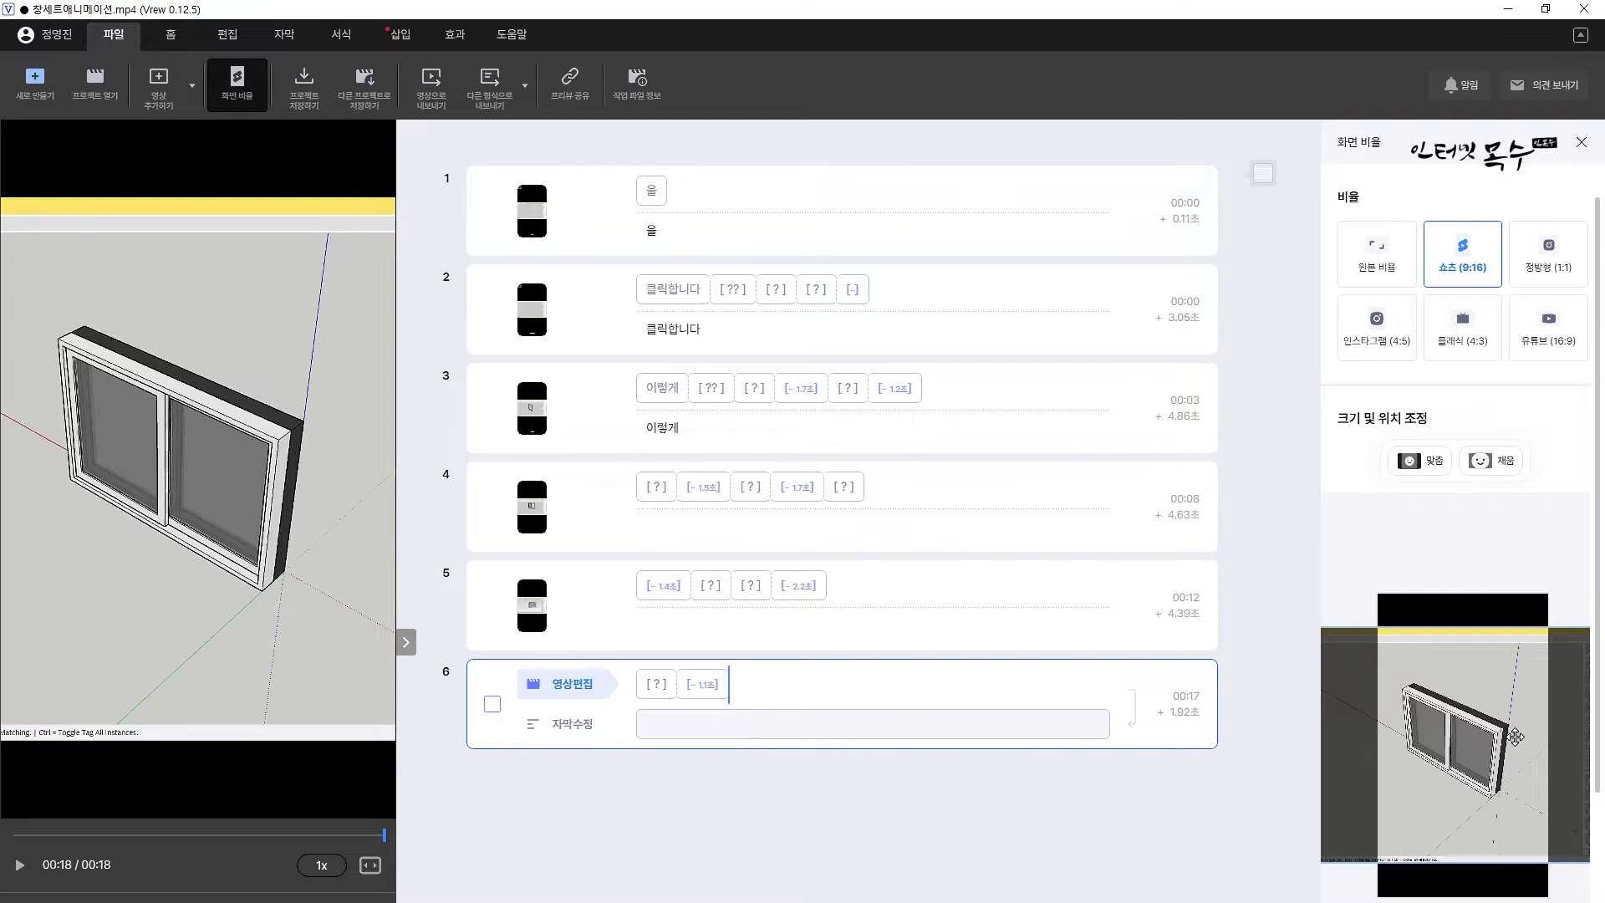
- Play the video from the beginning to check the new framing
key(space)
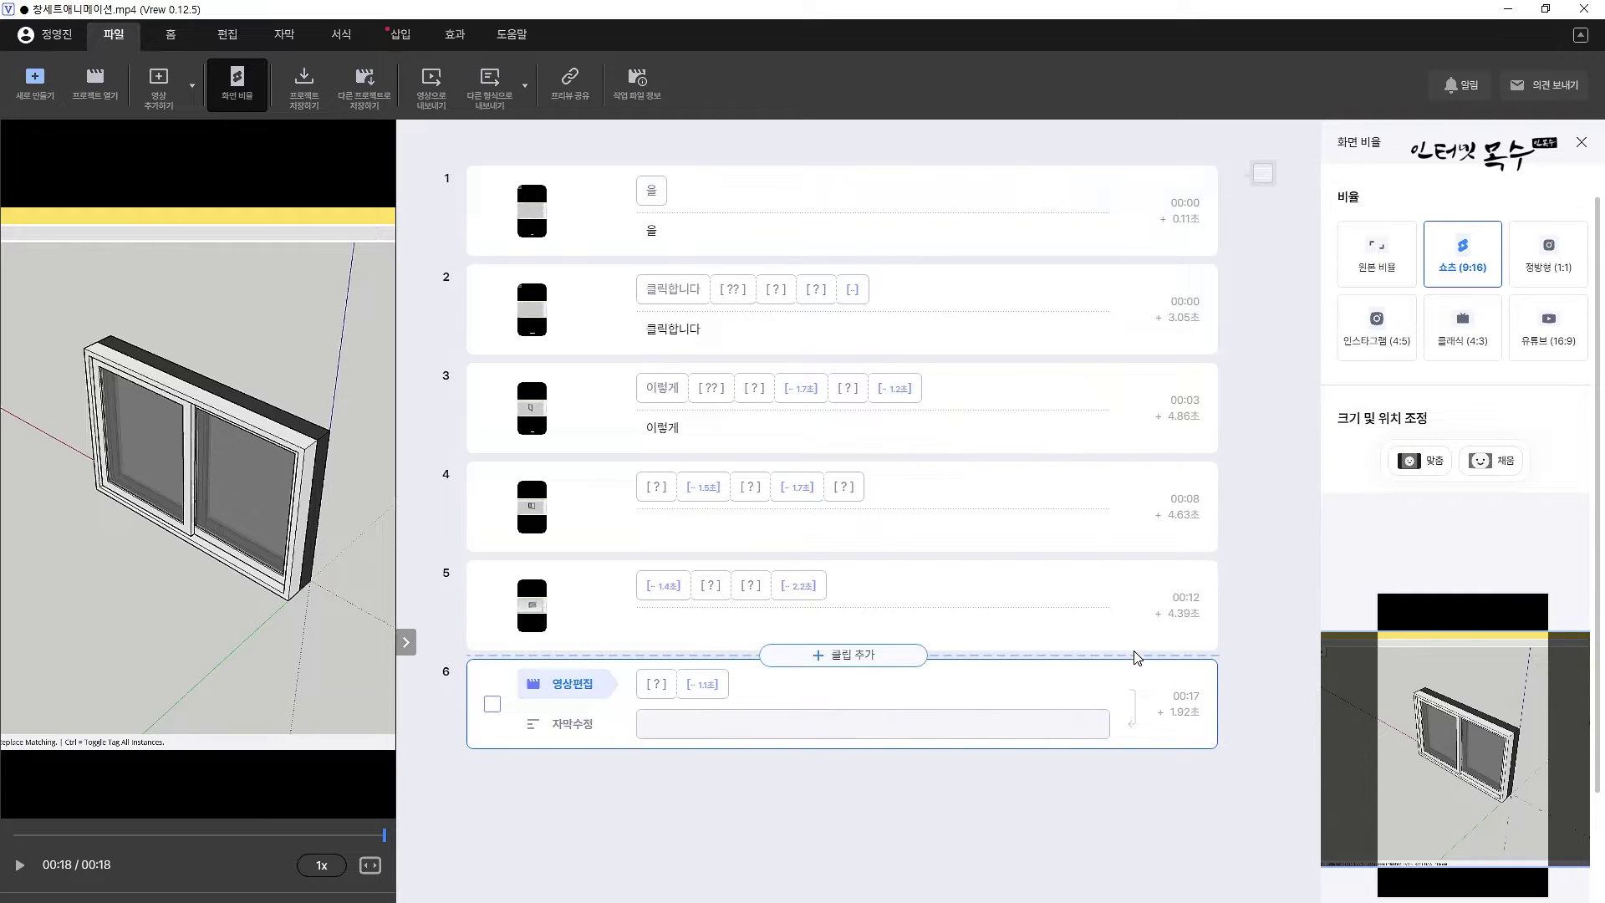
key(space)
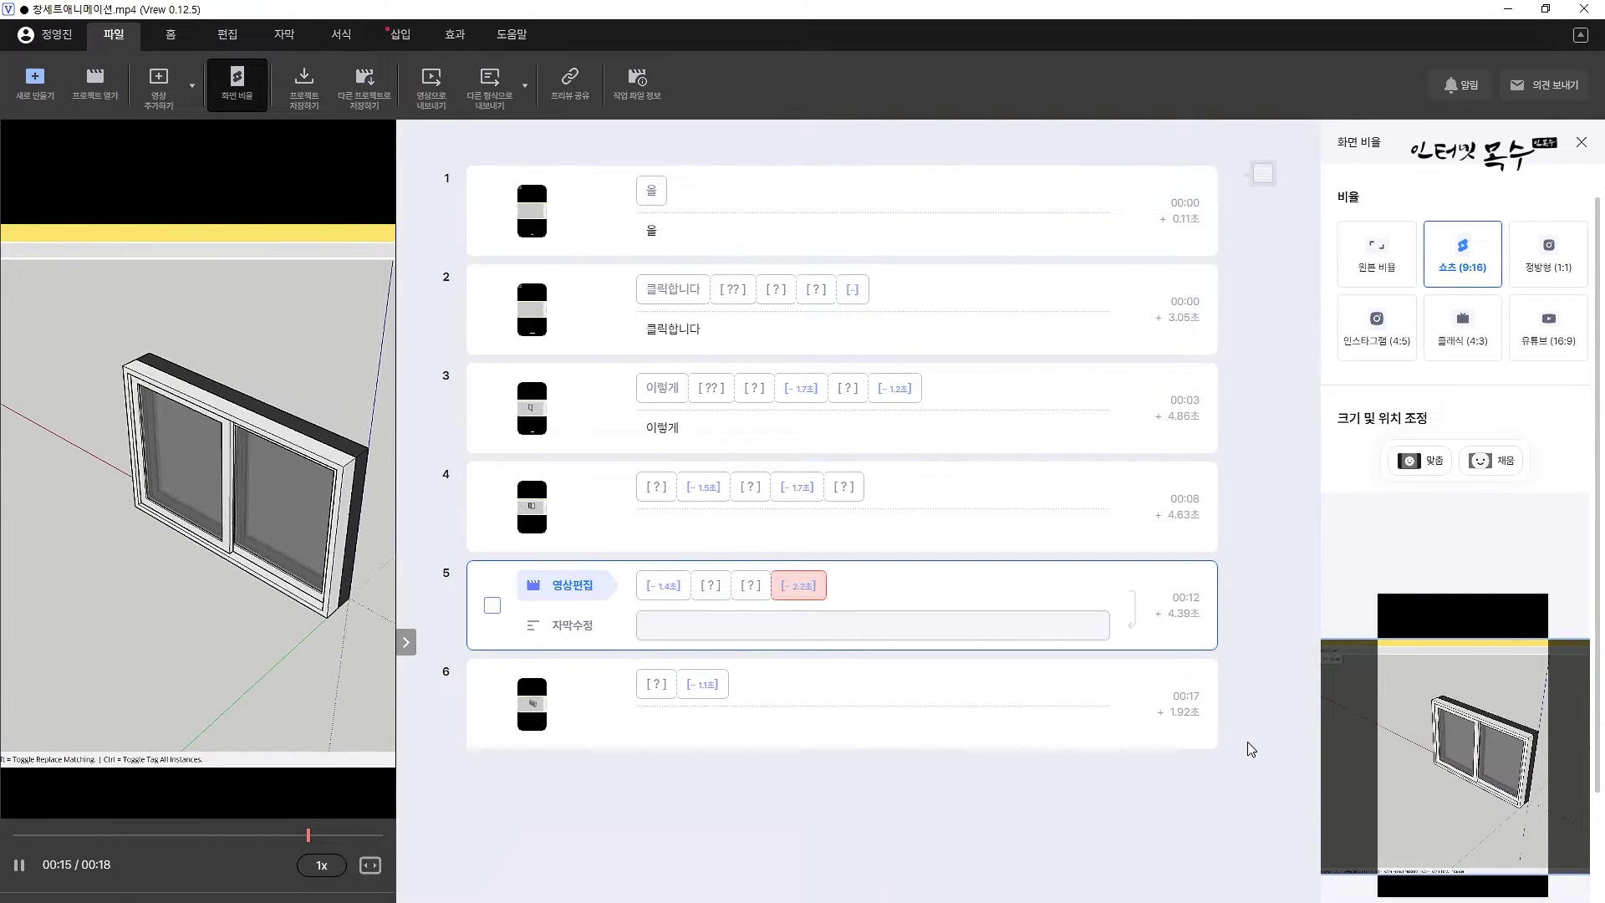
click(614, 203)
key(space)
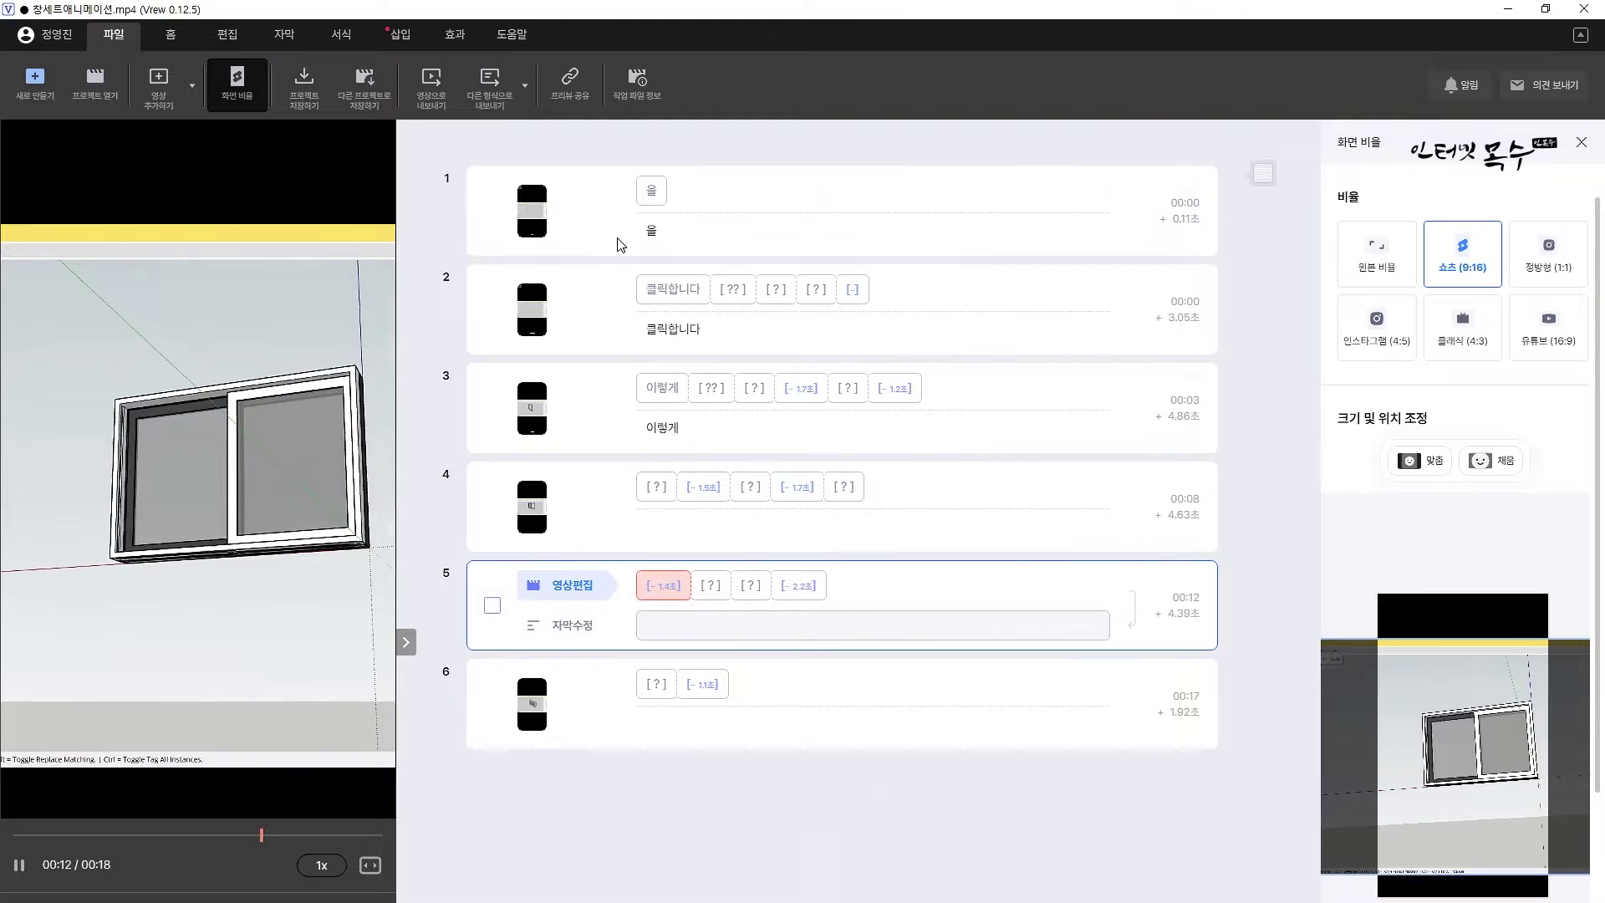
mouse_move(816, 493)
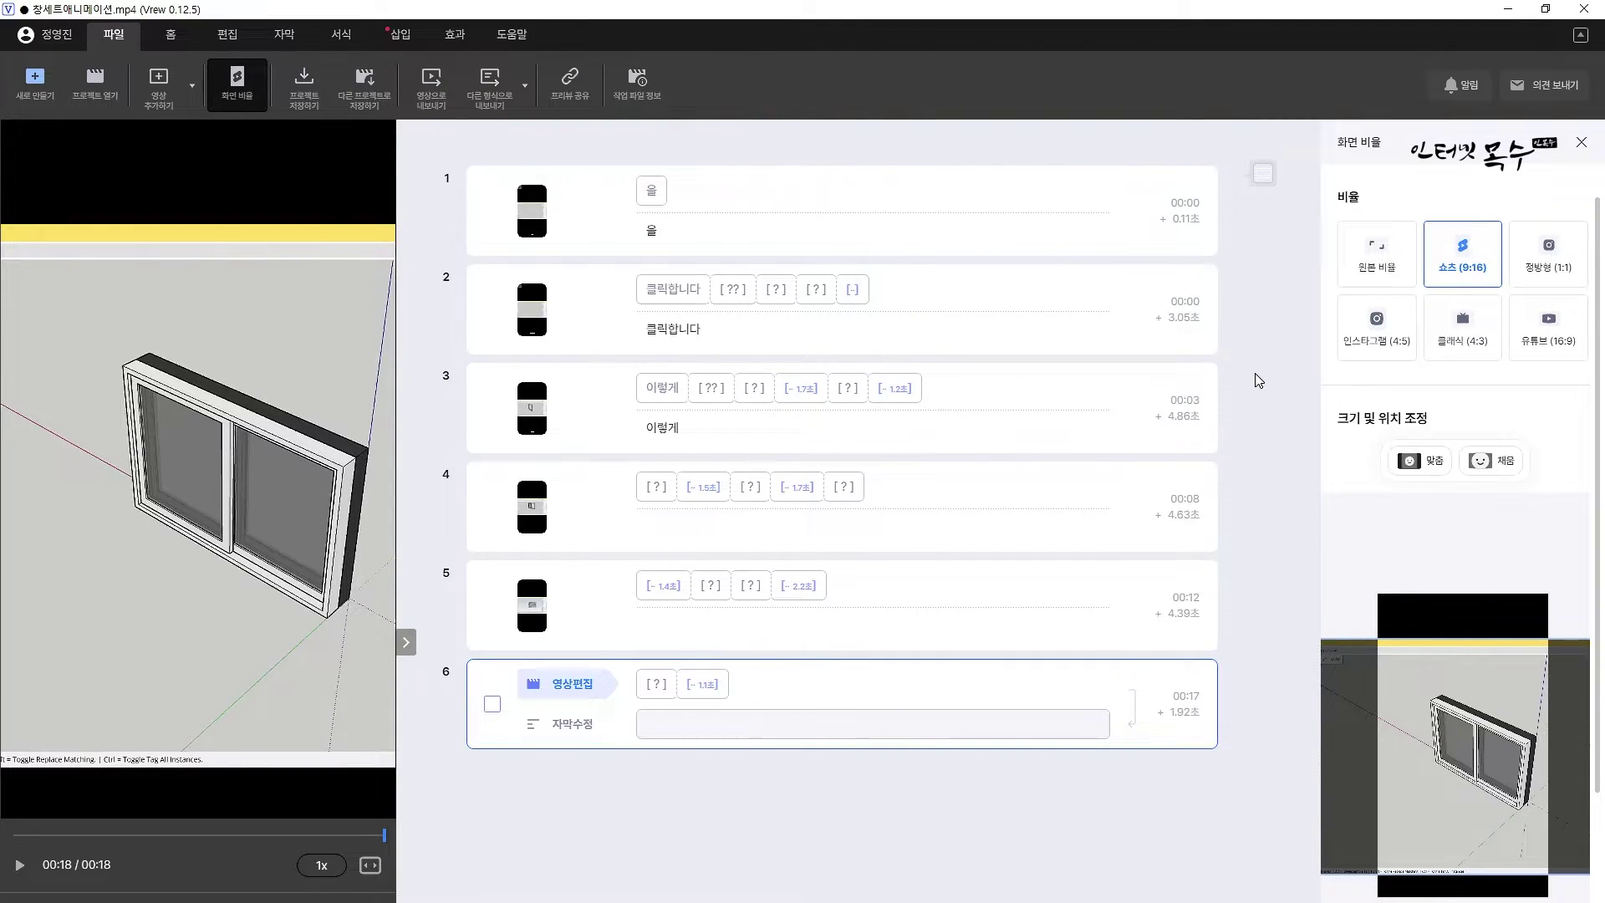
mouse_move(1158, 354)
- Set the volume of all six clips to 0% and play back to confirm the silence
click(456, 42)
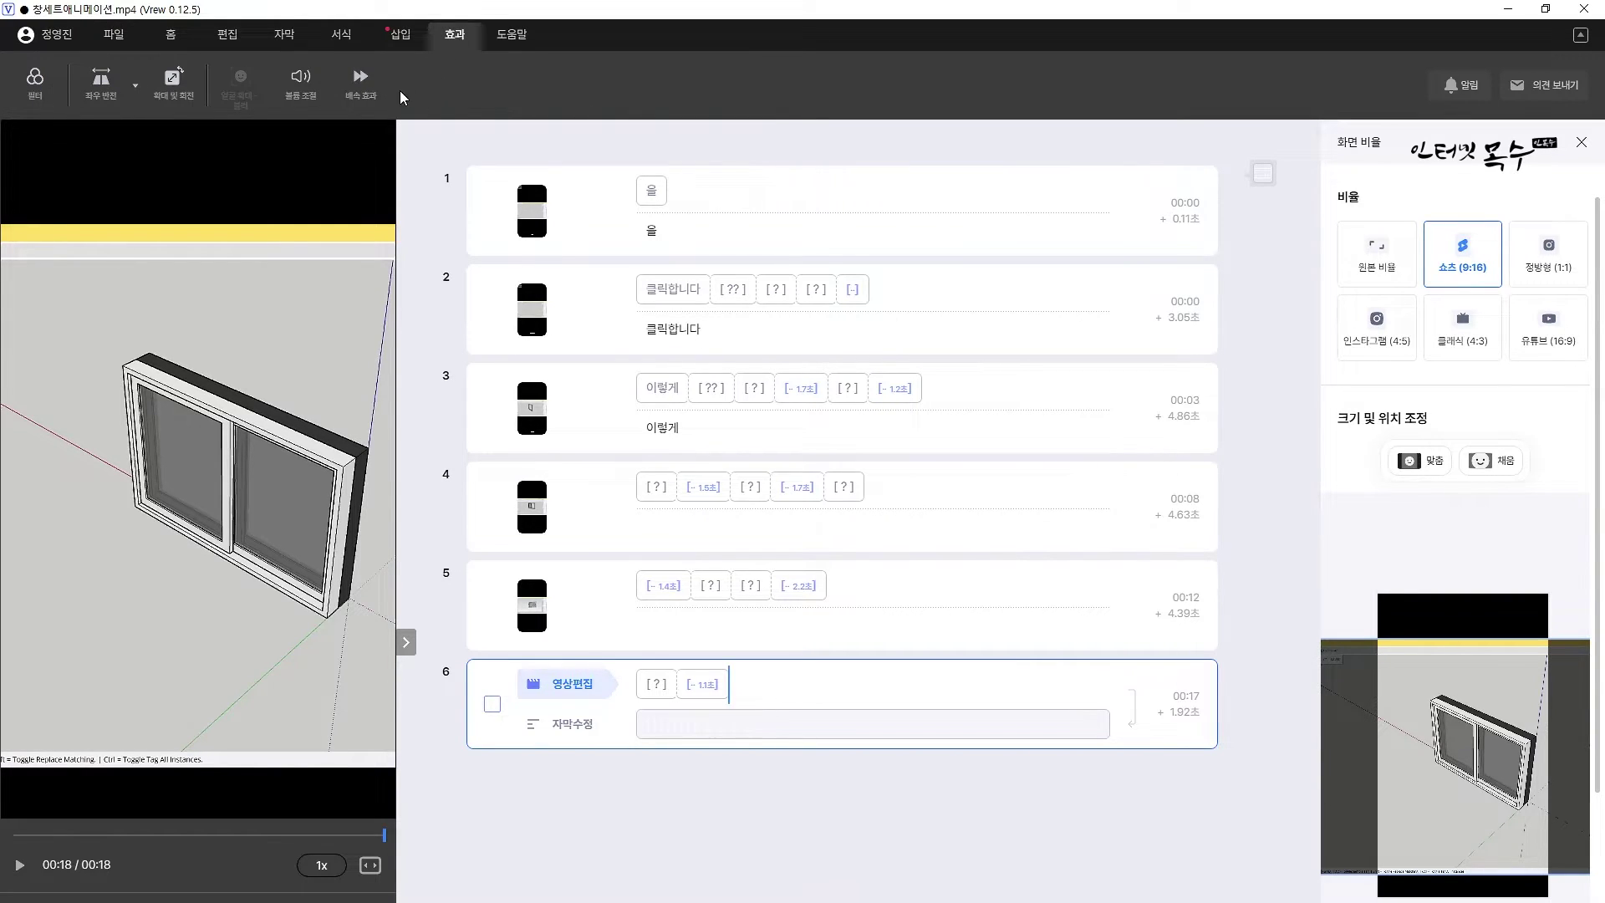
click(302, 86)
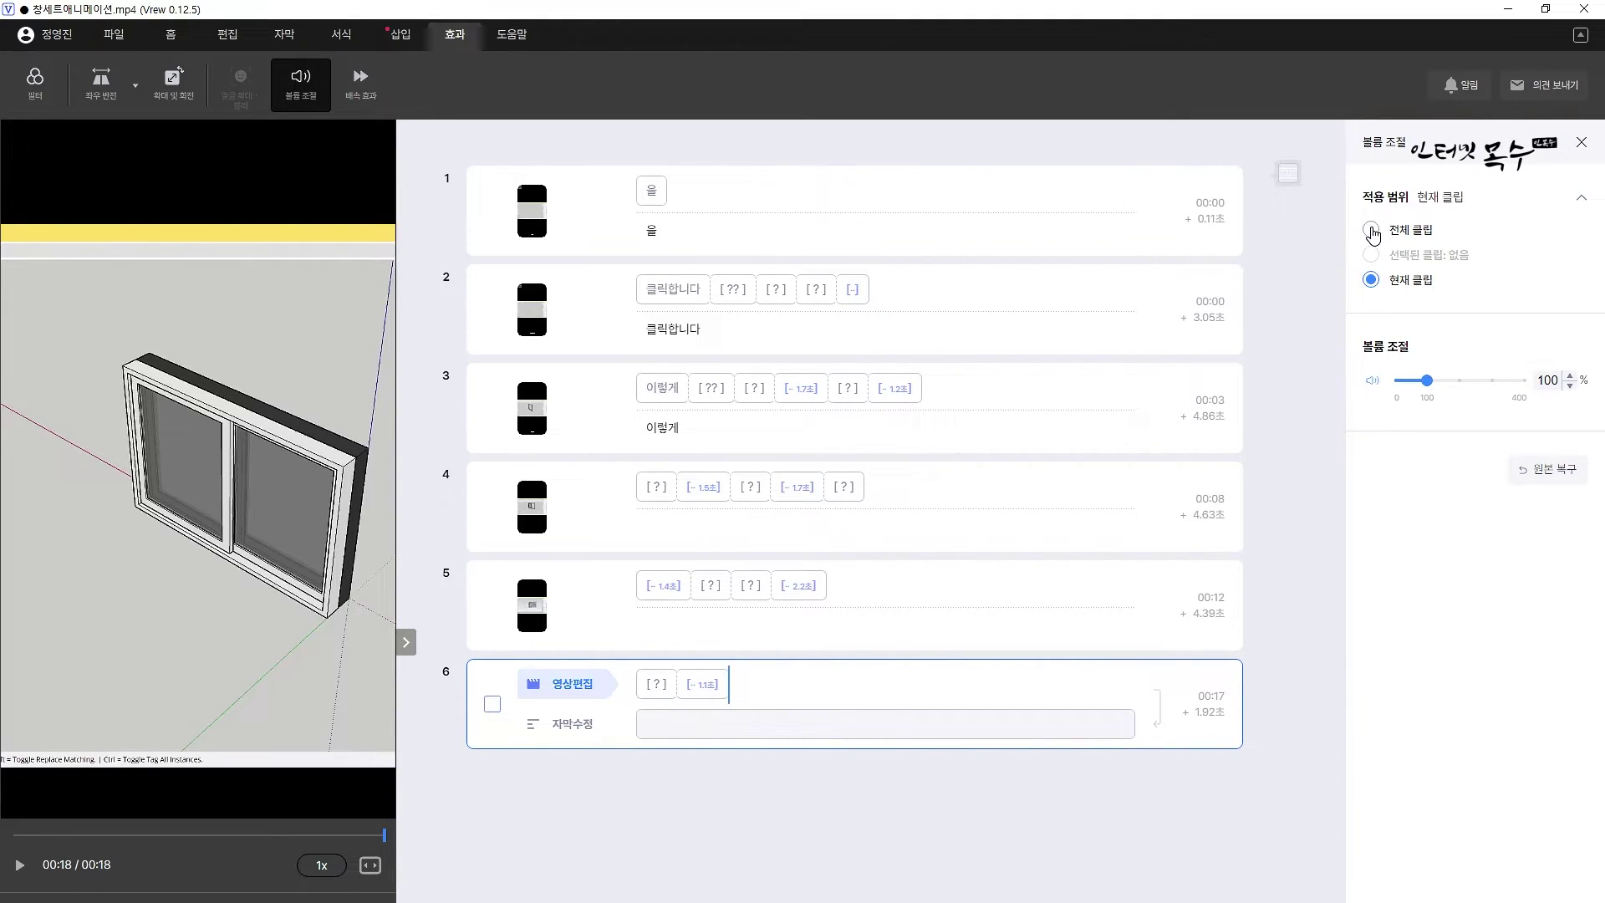
click(1372, 231)
click(1374, 383)
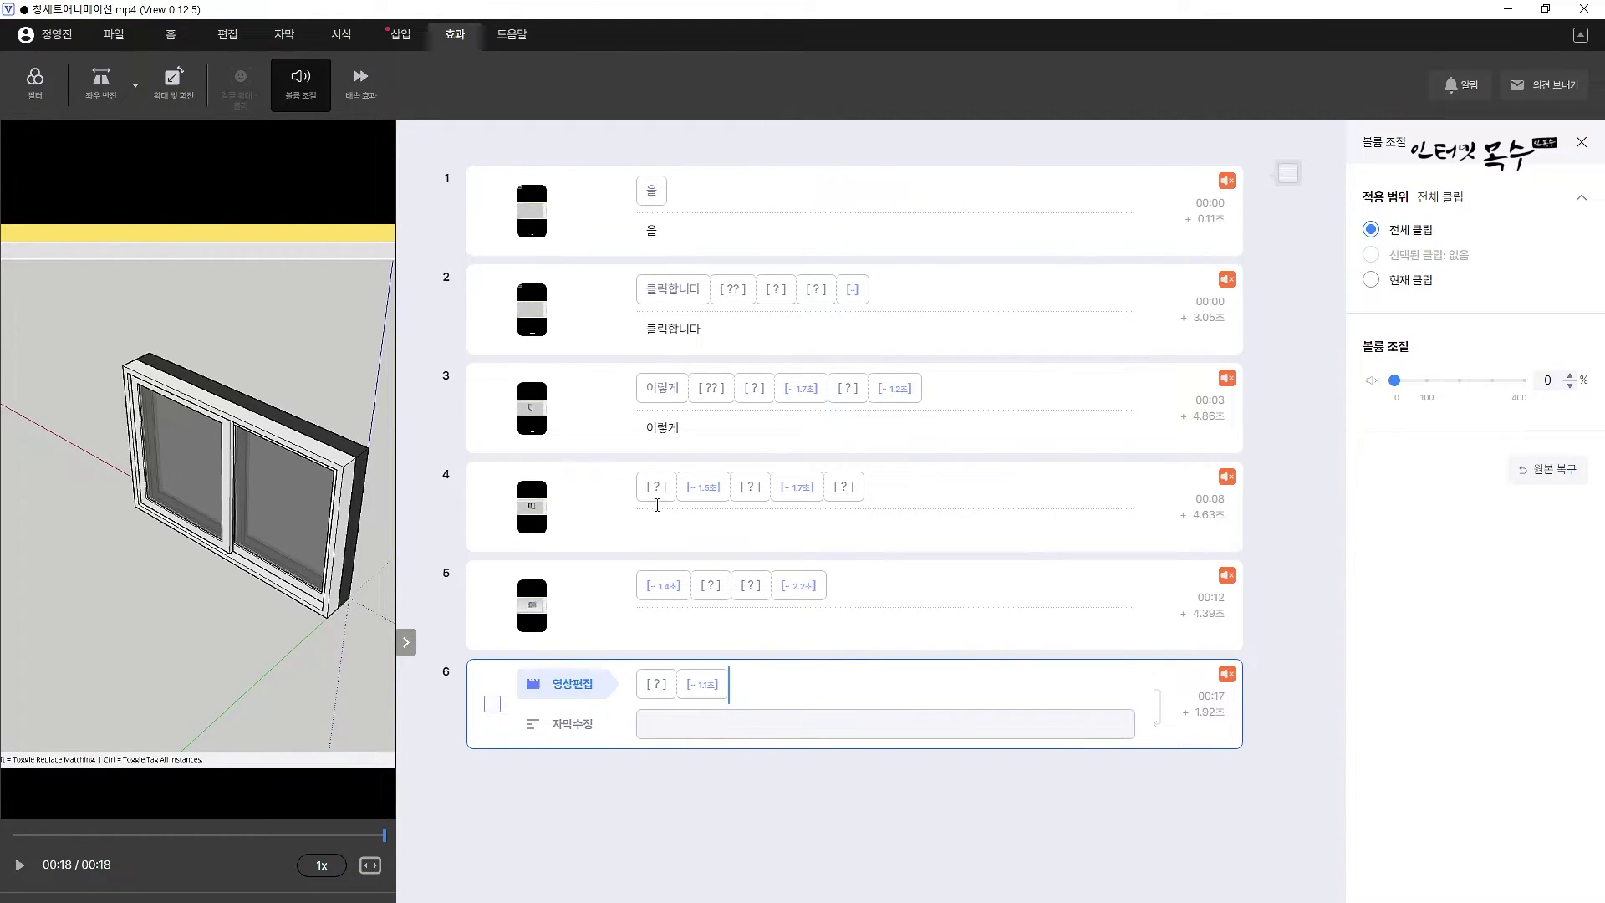
key(space)
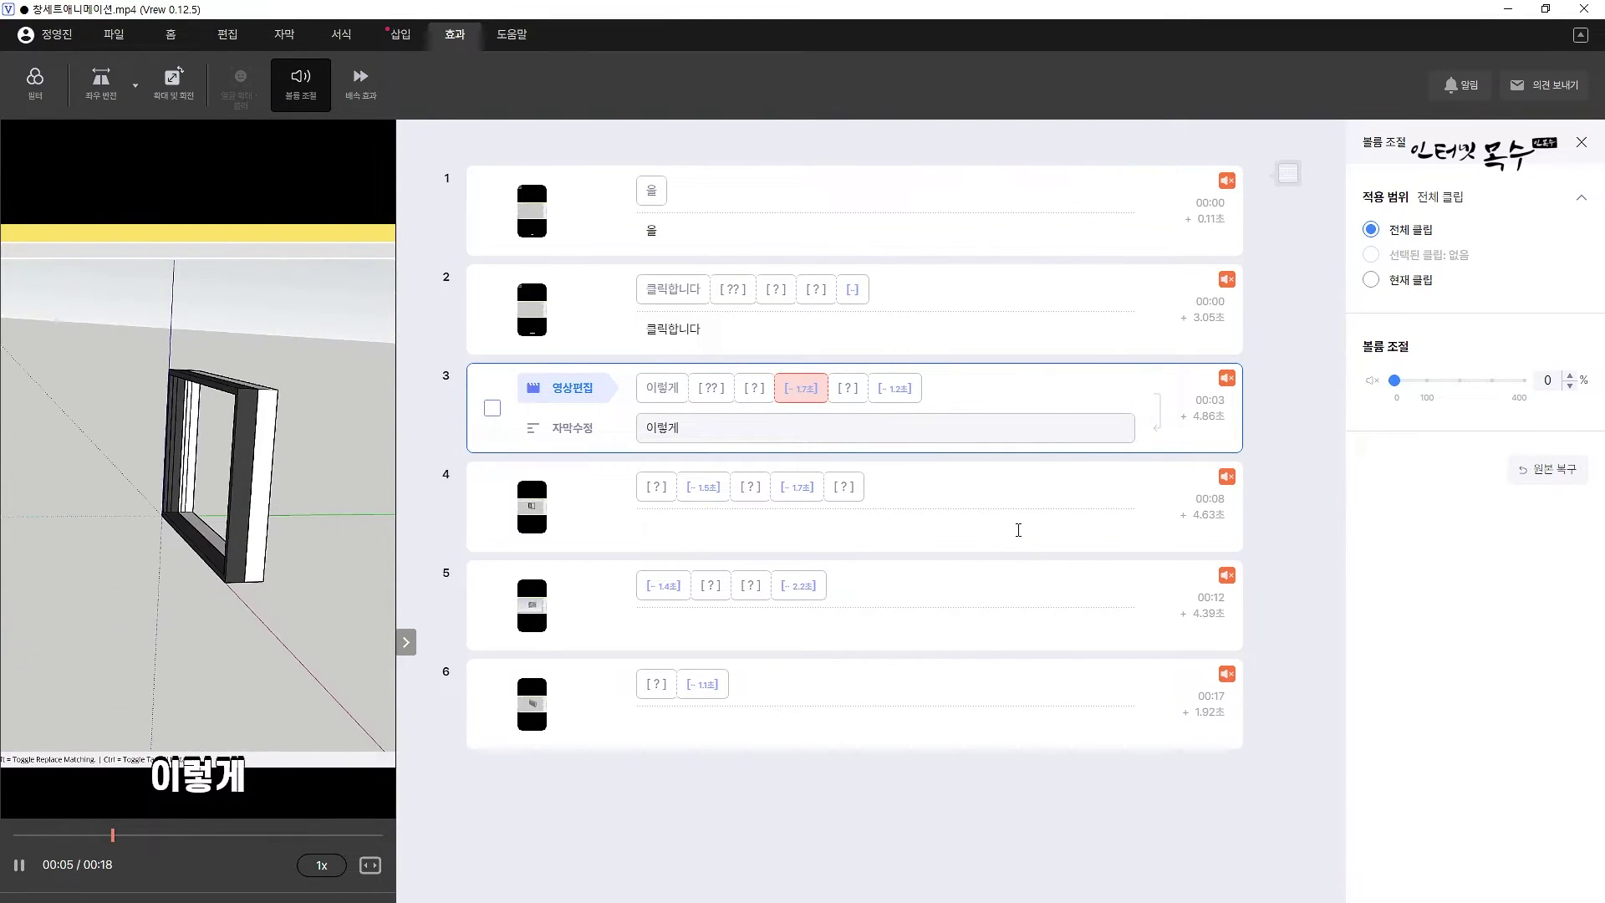
key(space)
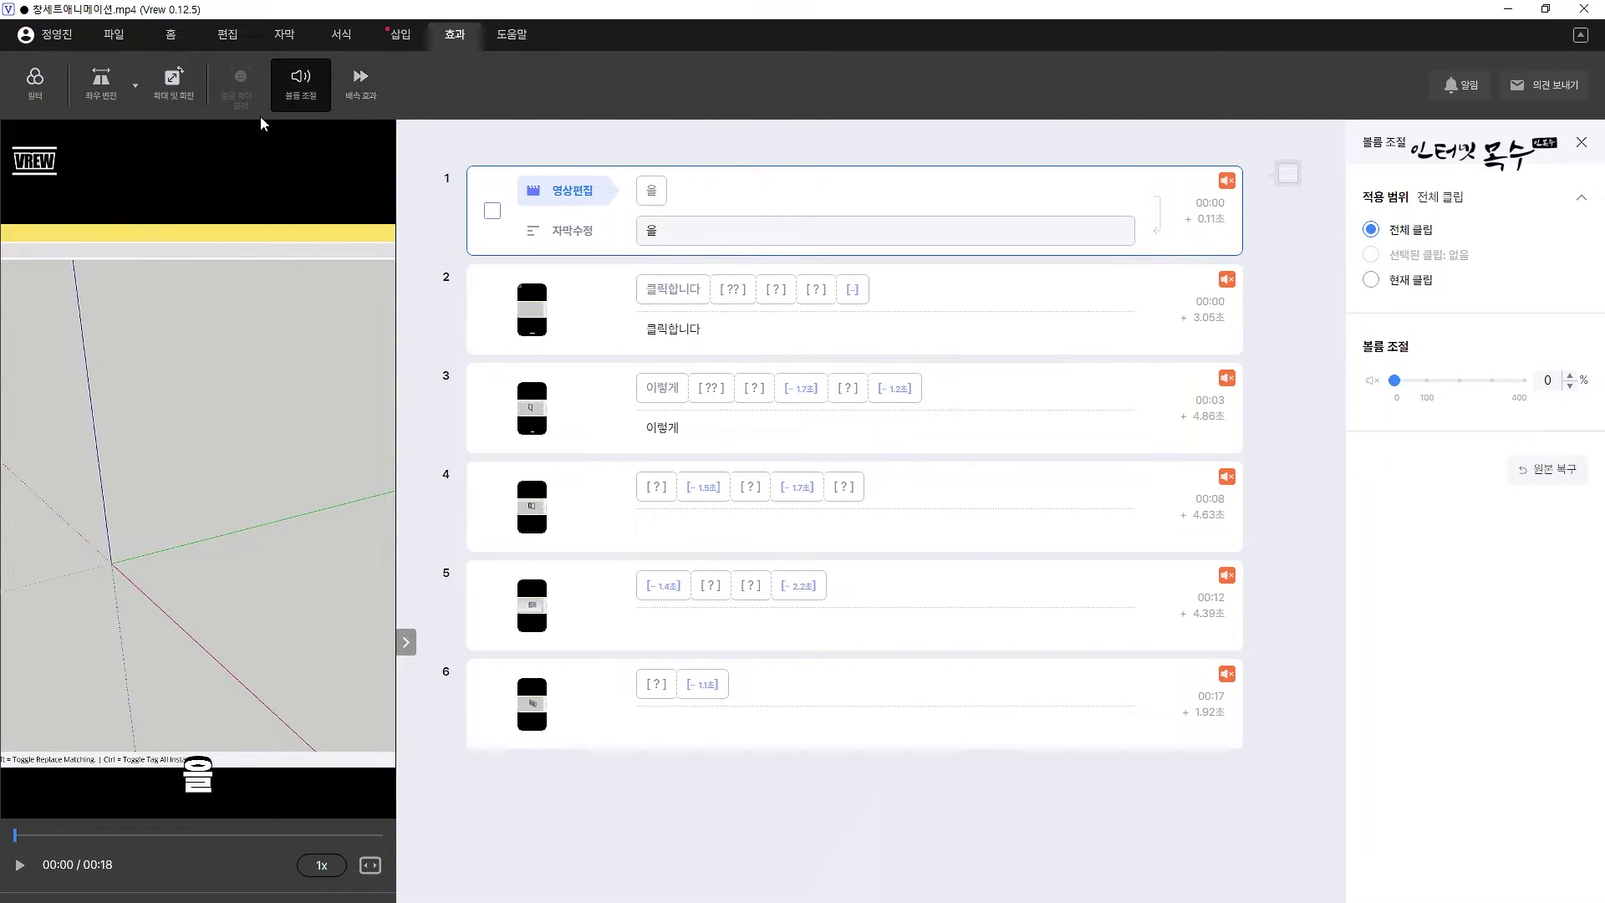
- Set all six clips to 1.5x speed, shortening the video to 00:12.64, and play it
click(362, 95)
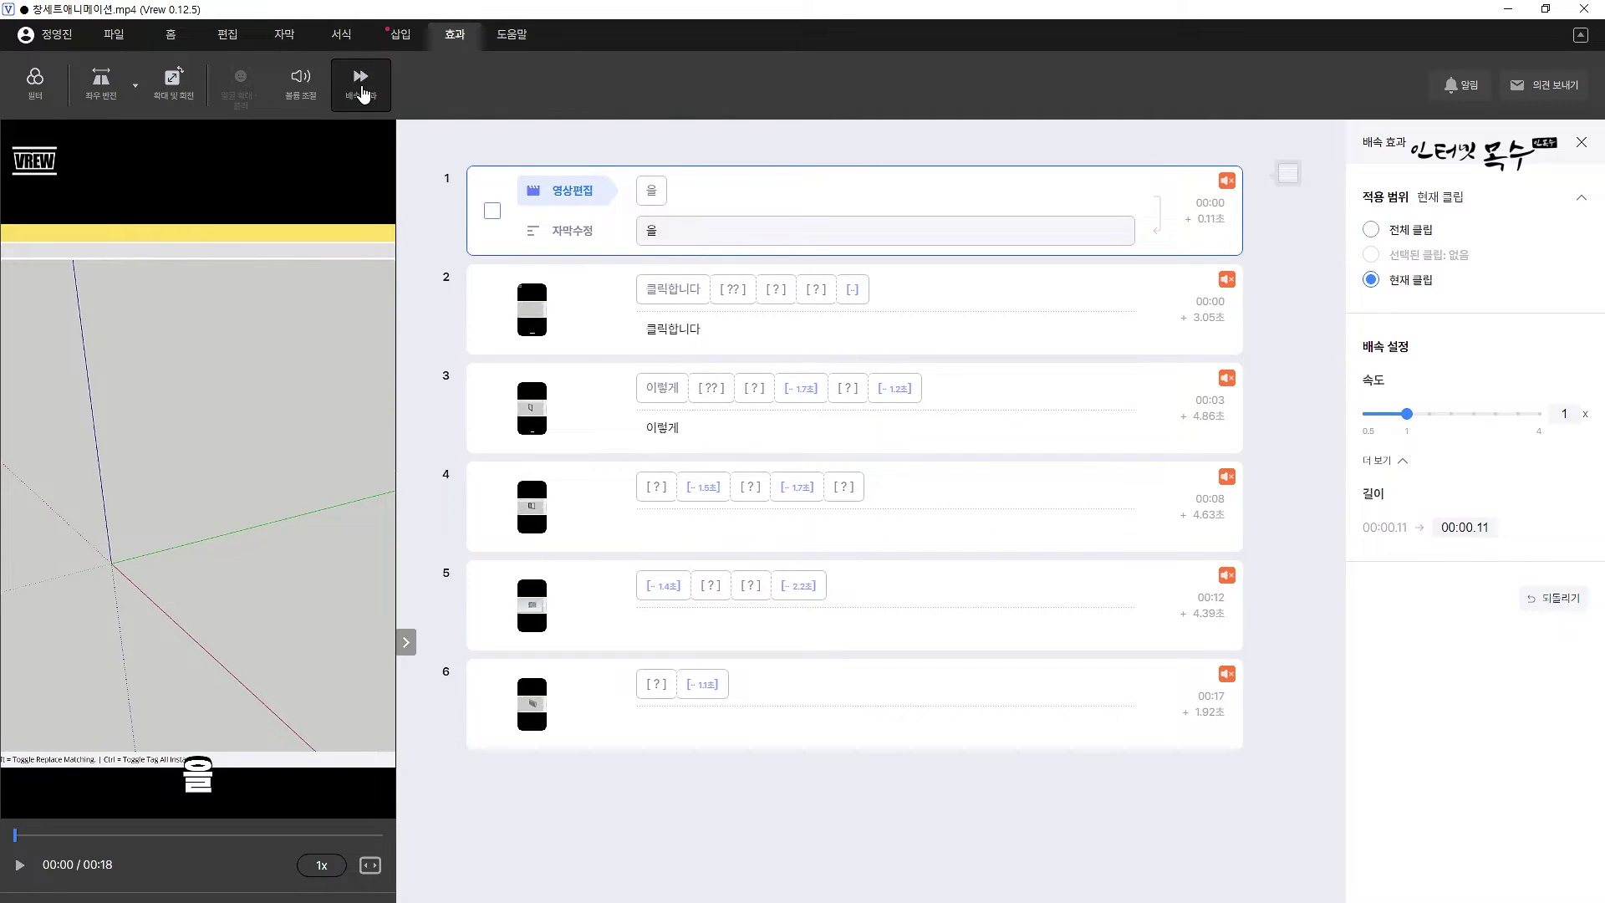
click(1372, 230)
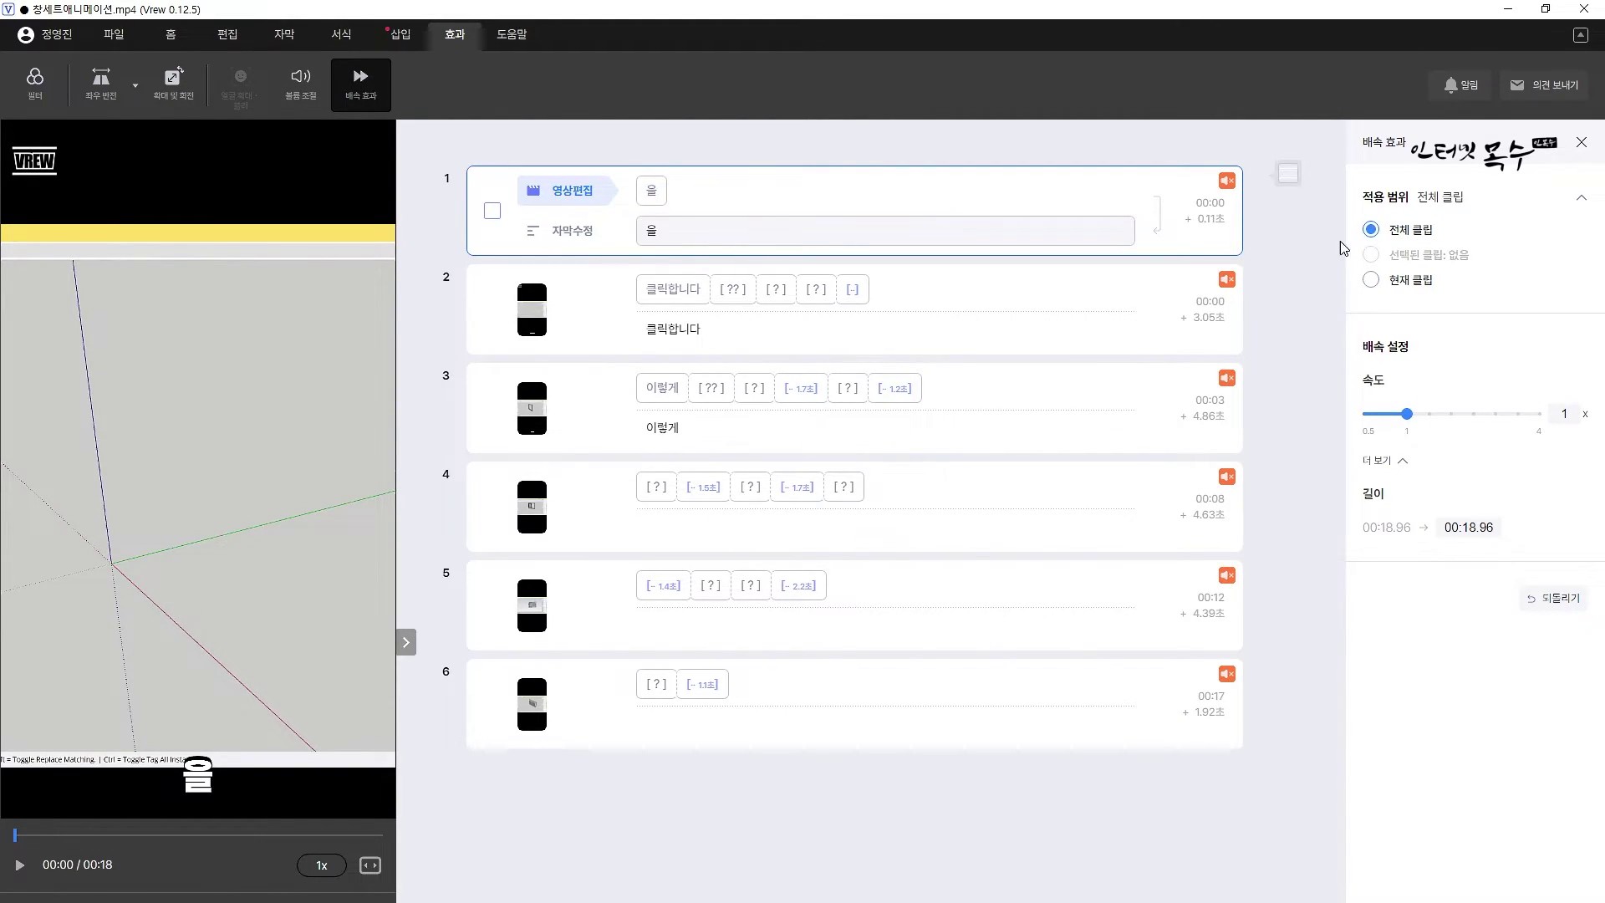
click(1451, 415)
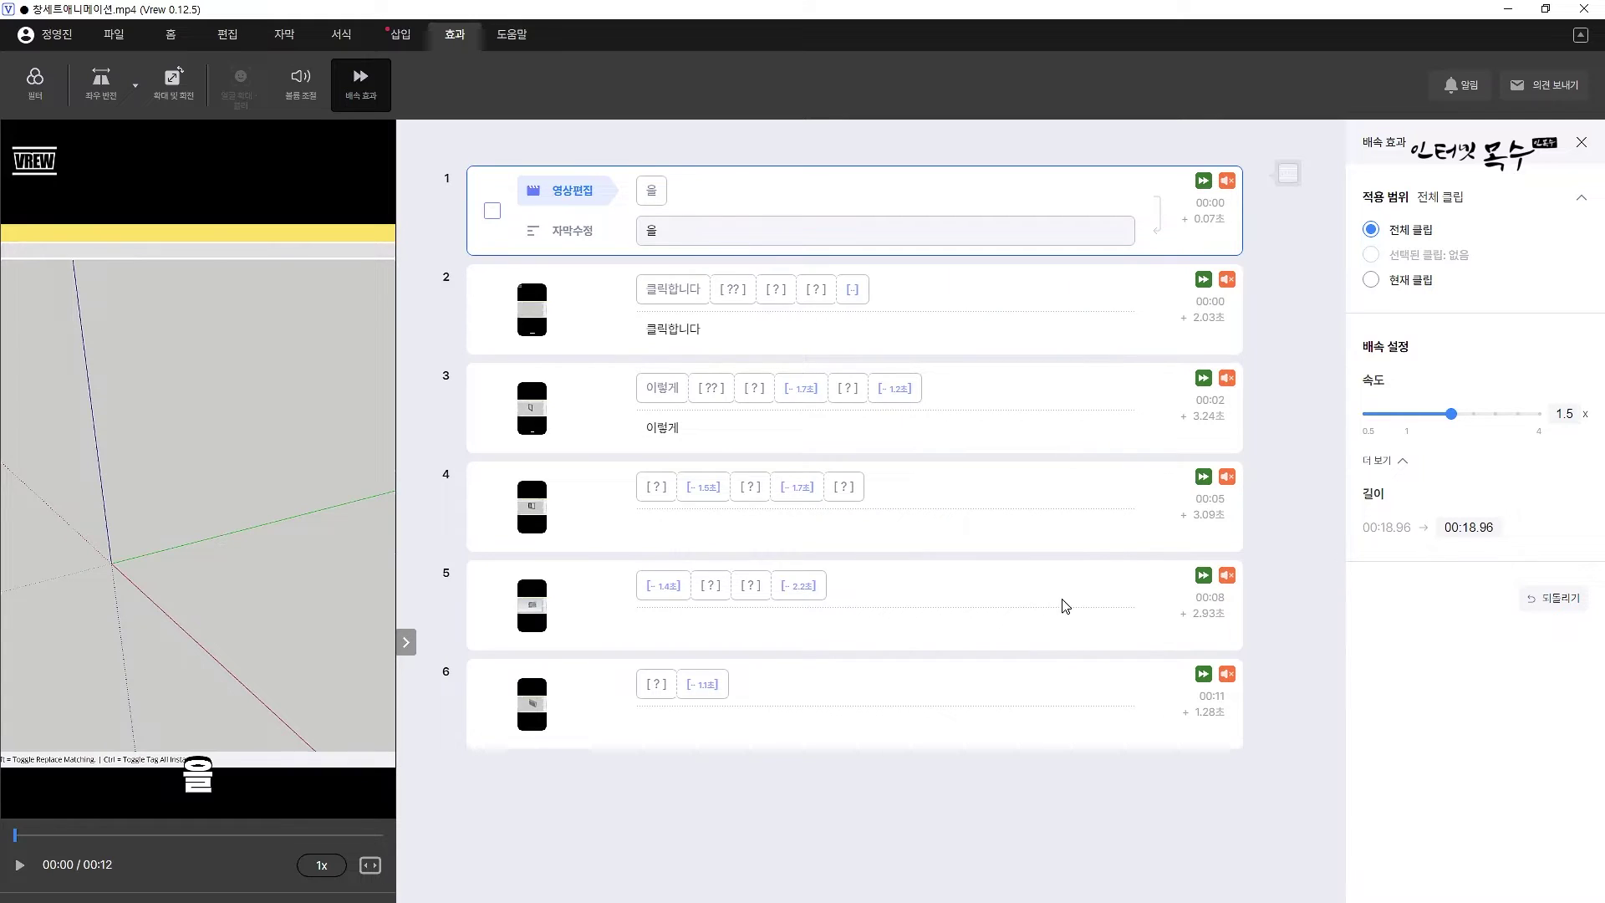
key(Tab)
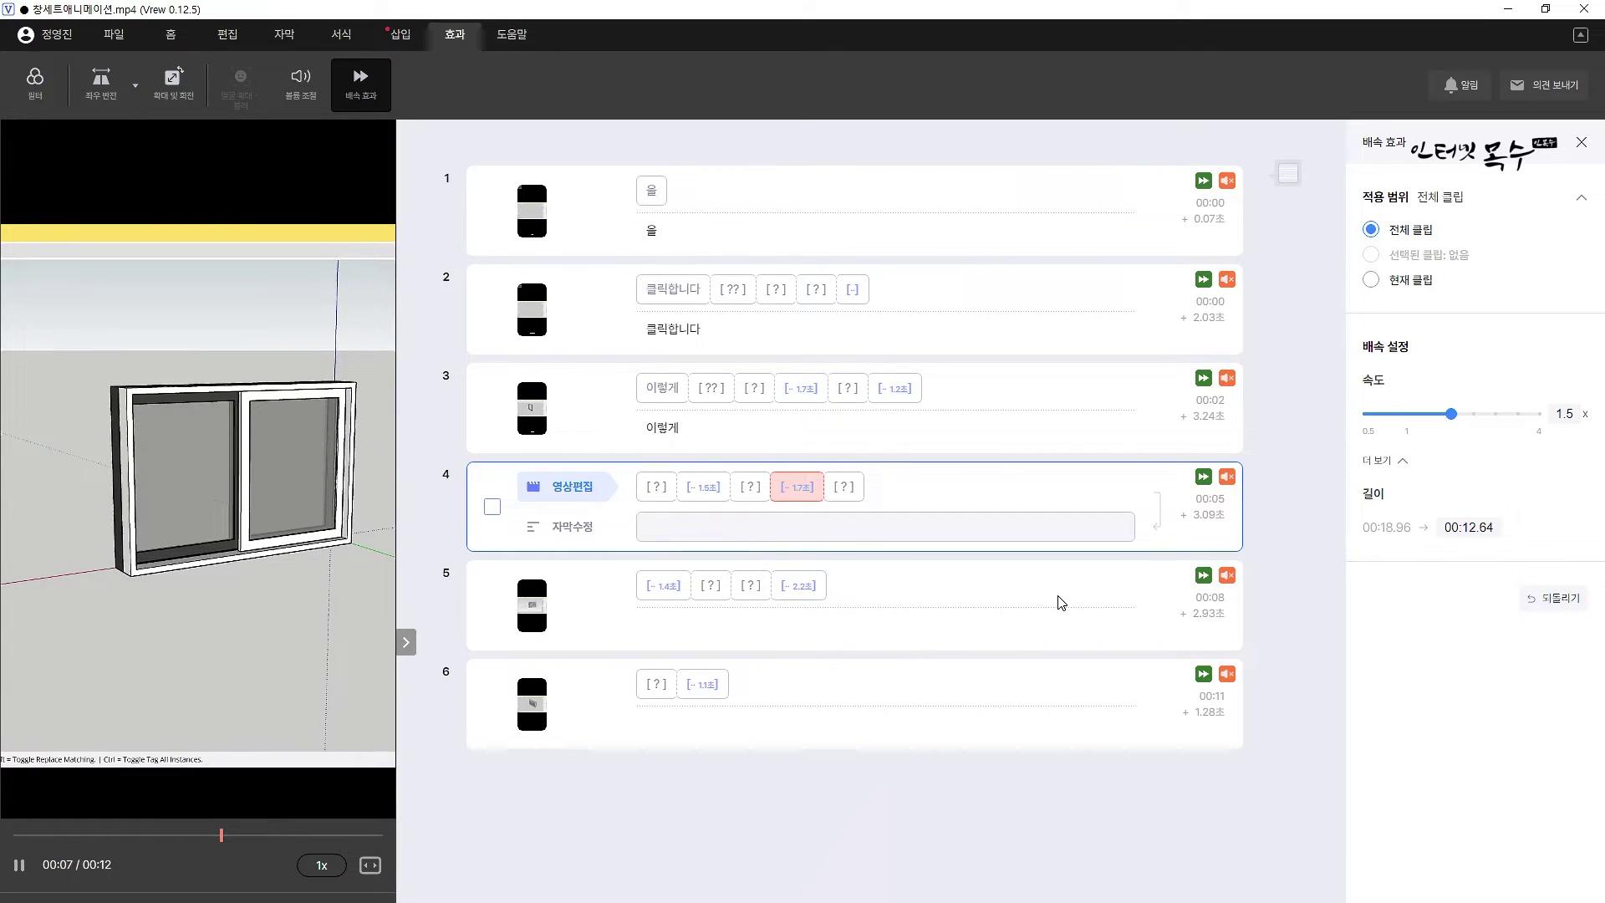
- Add the VREW logo at clip 1 and extend its range through clip 6
key(space)
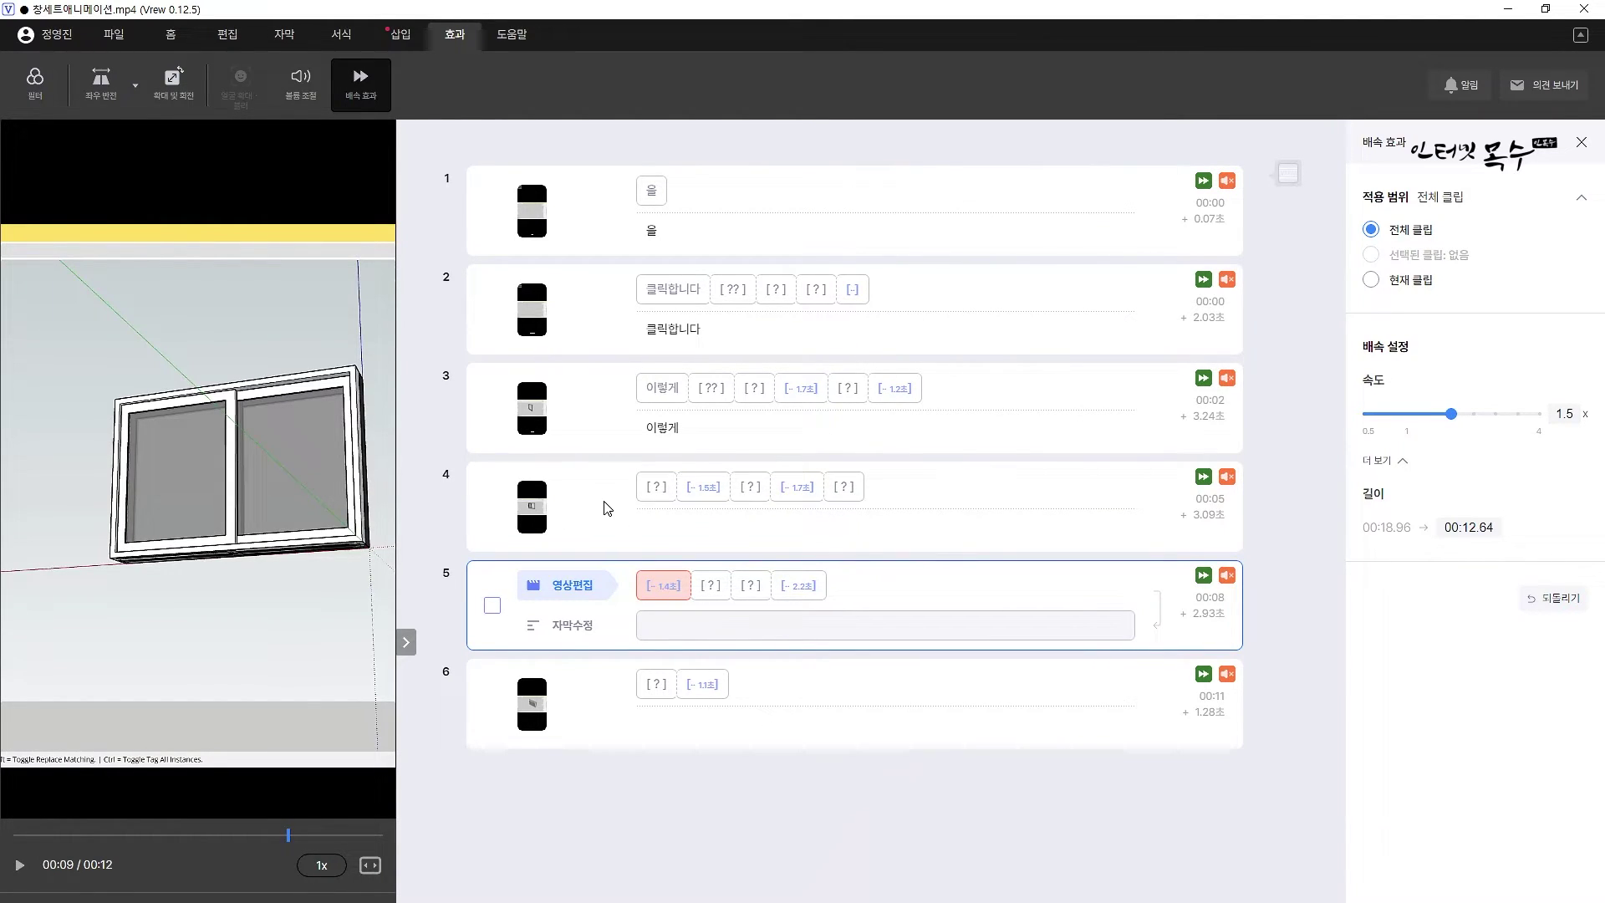
mouse_move(548, 418)
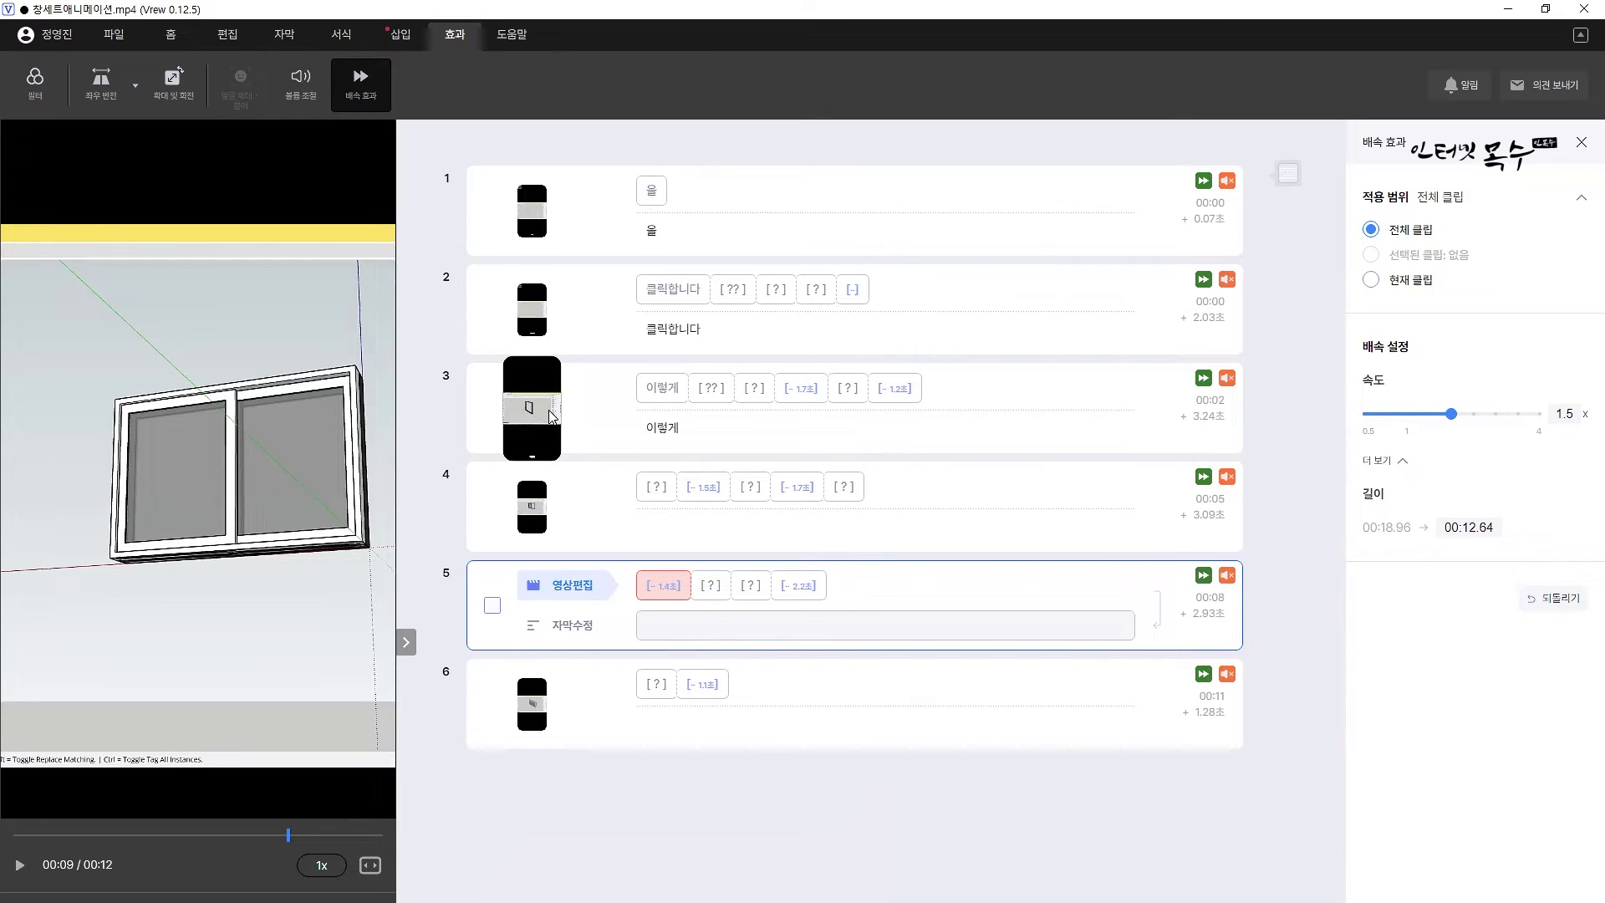
click(574, 202)
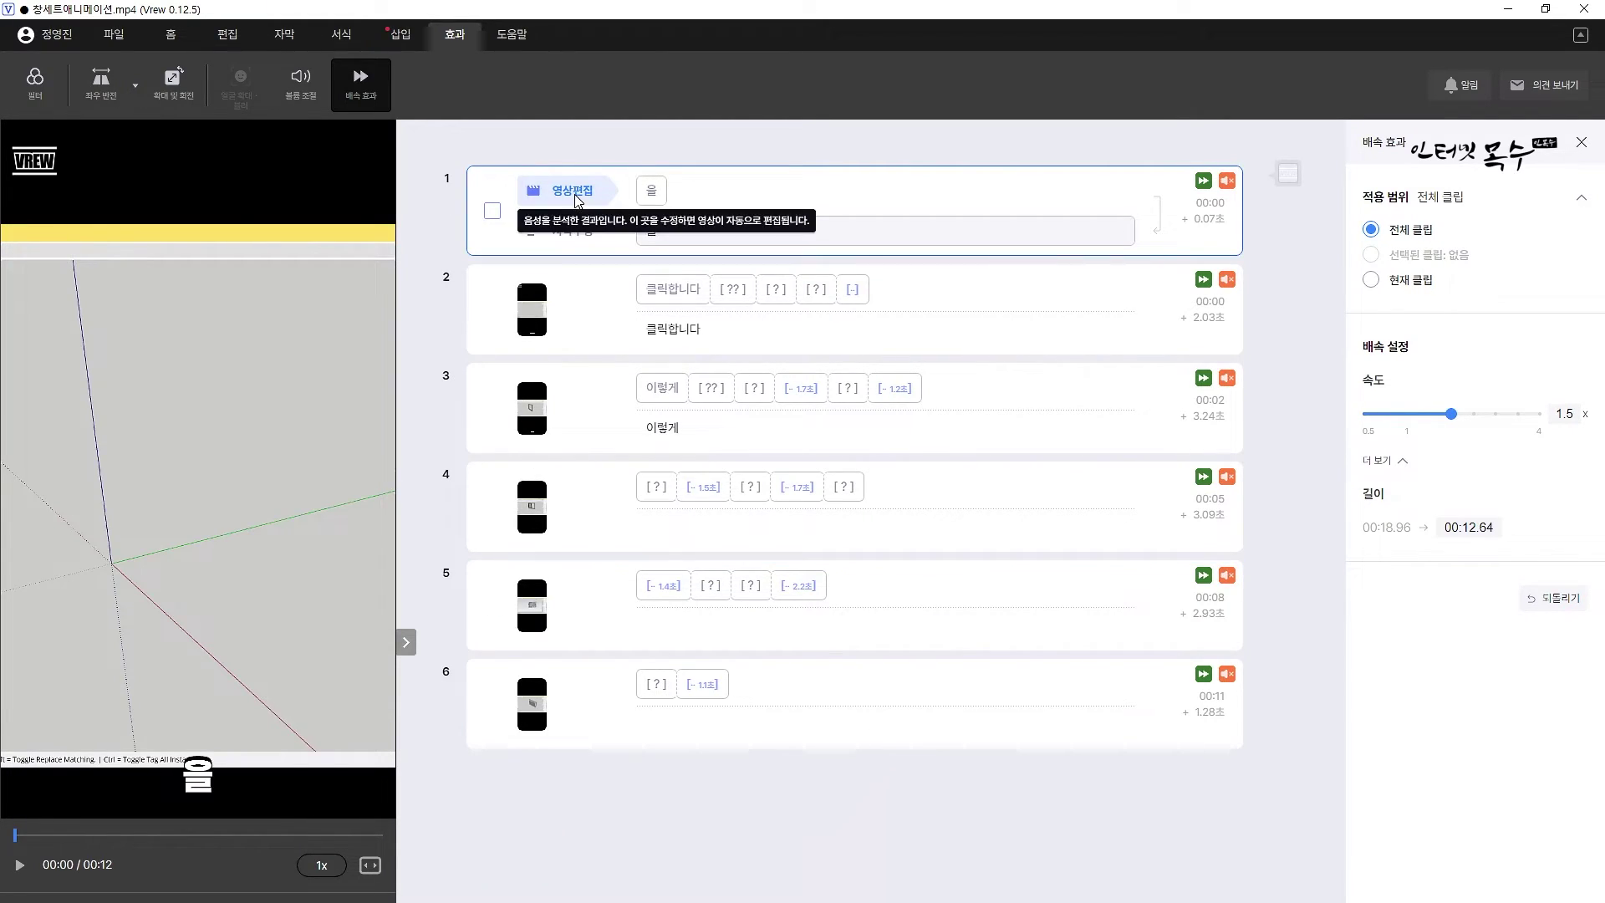
click(1287, 185)
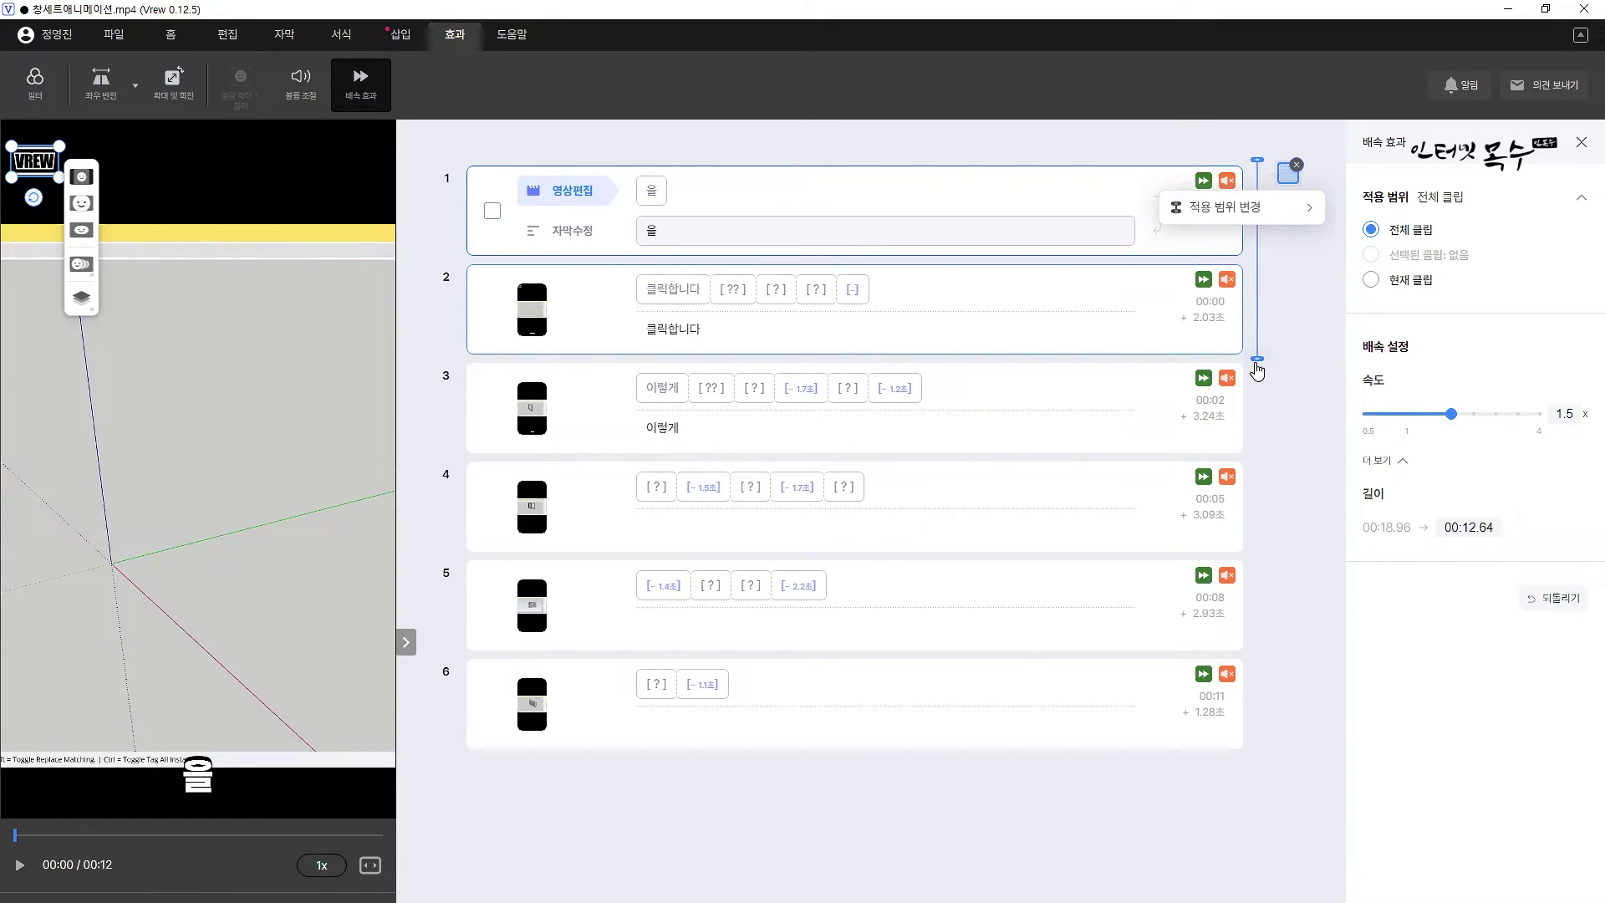
drag(1258, 364, 1264, 748)
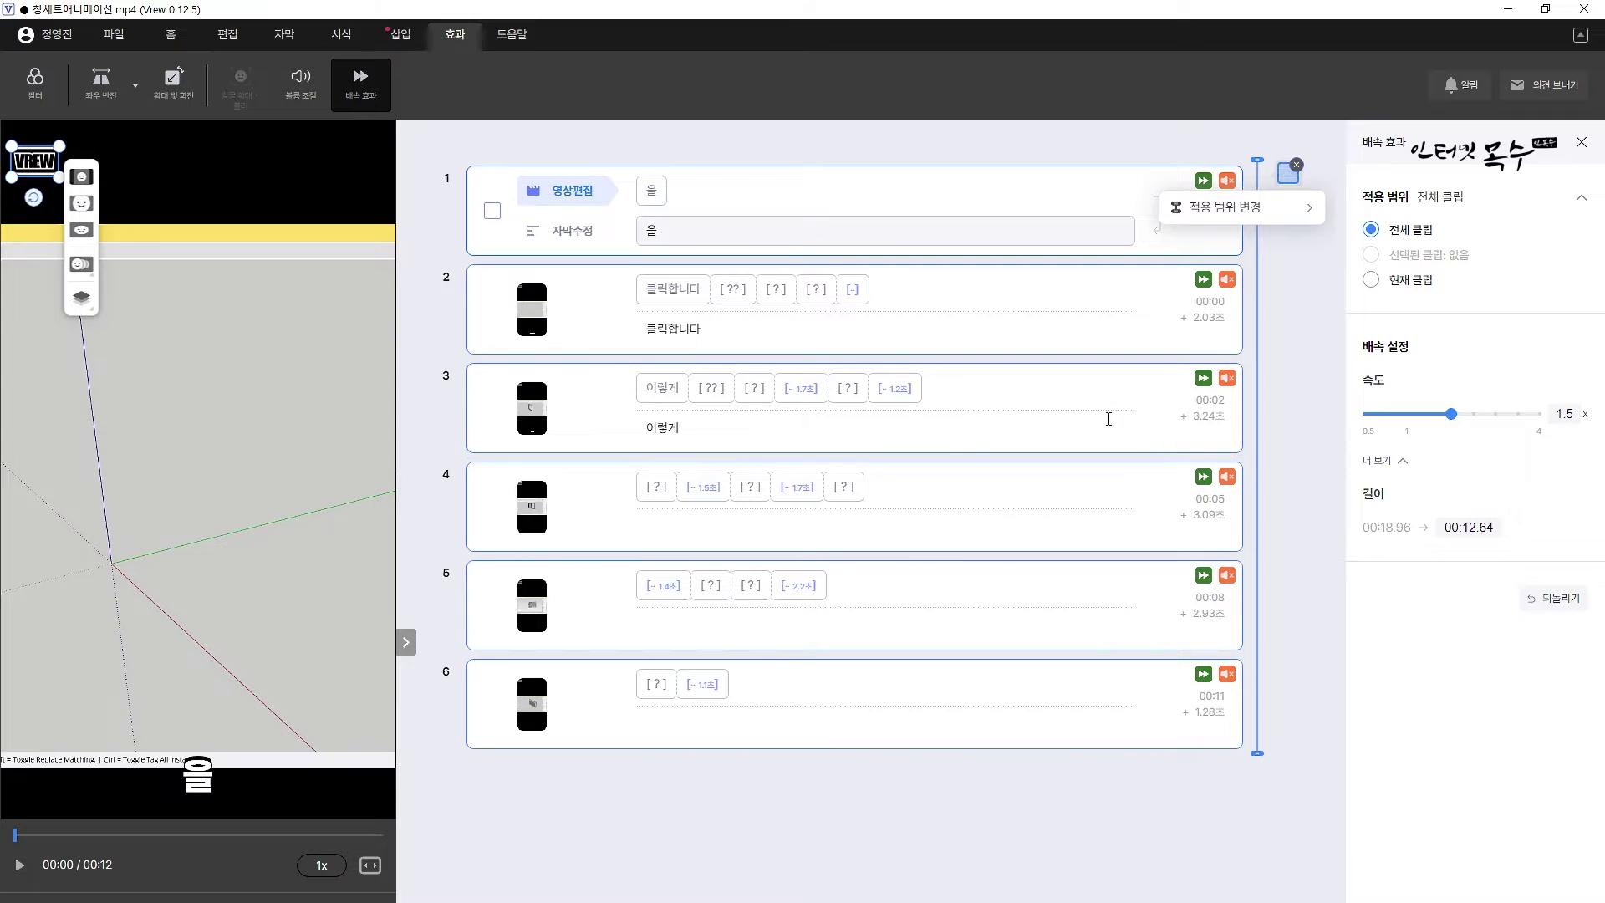
click(631, 692)
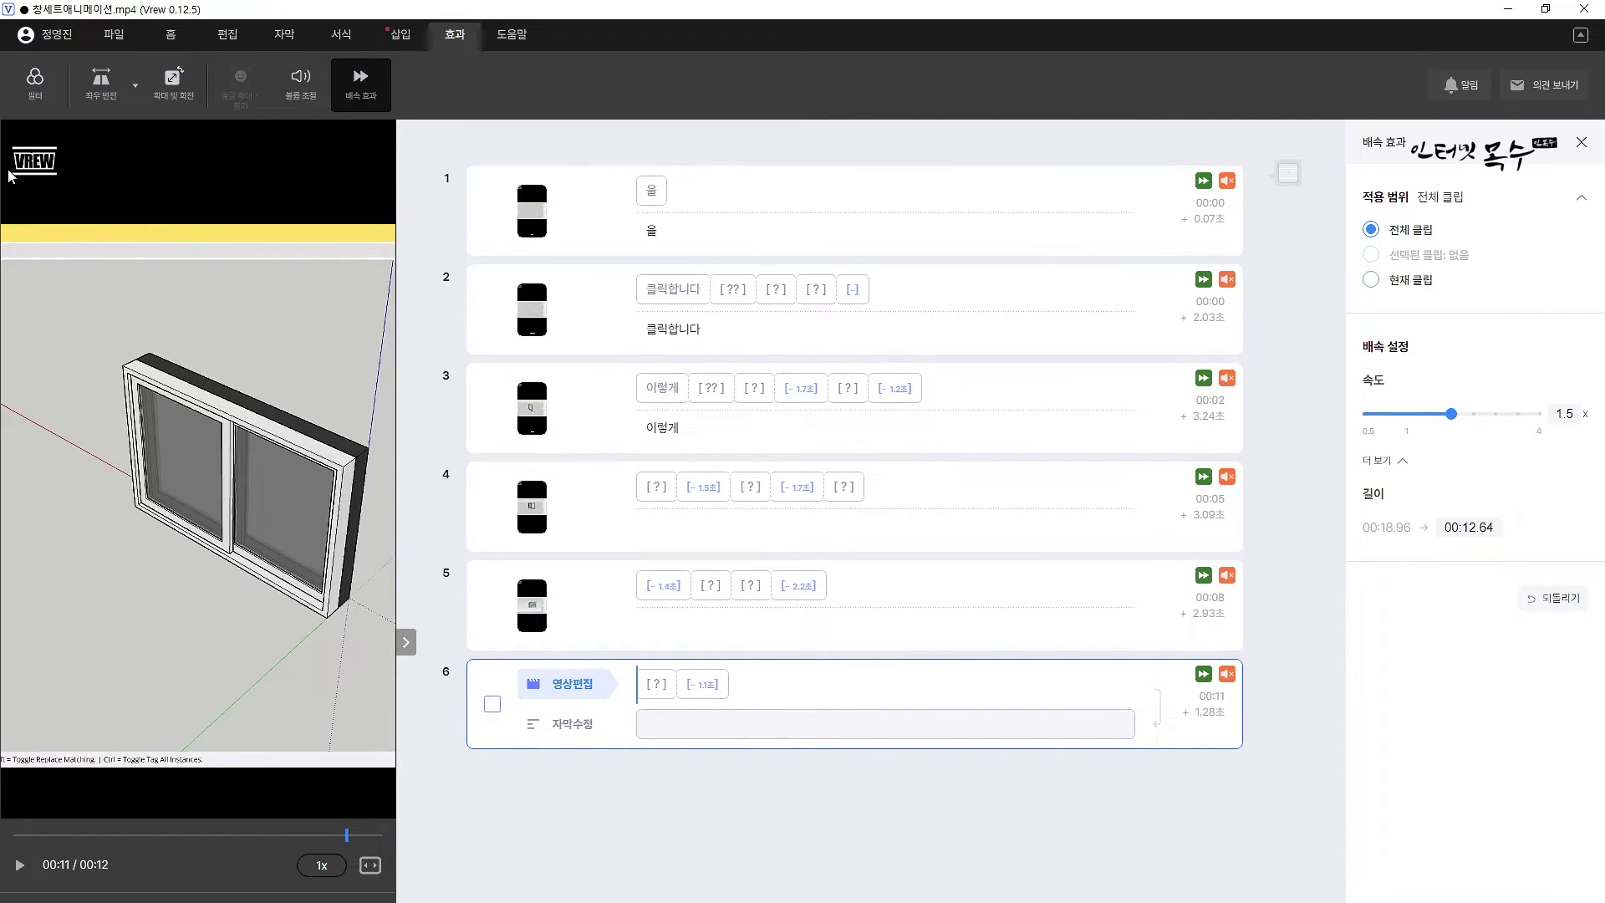
- Move the VREW logo to the top-right corner of the preview
click(33, 166)
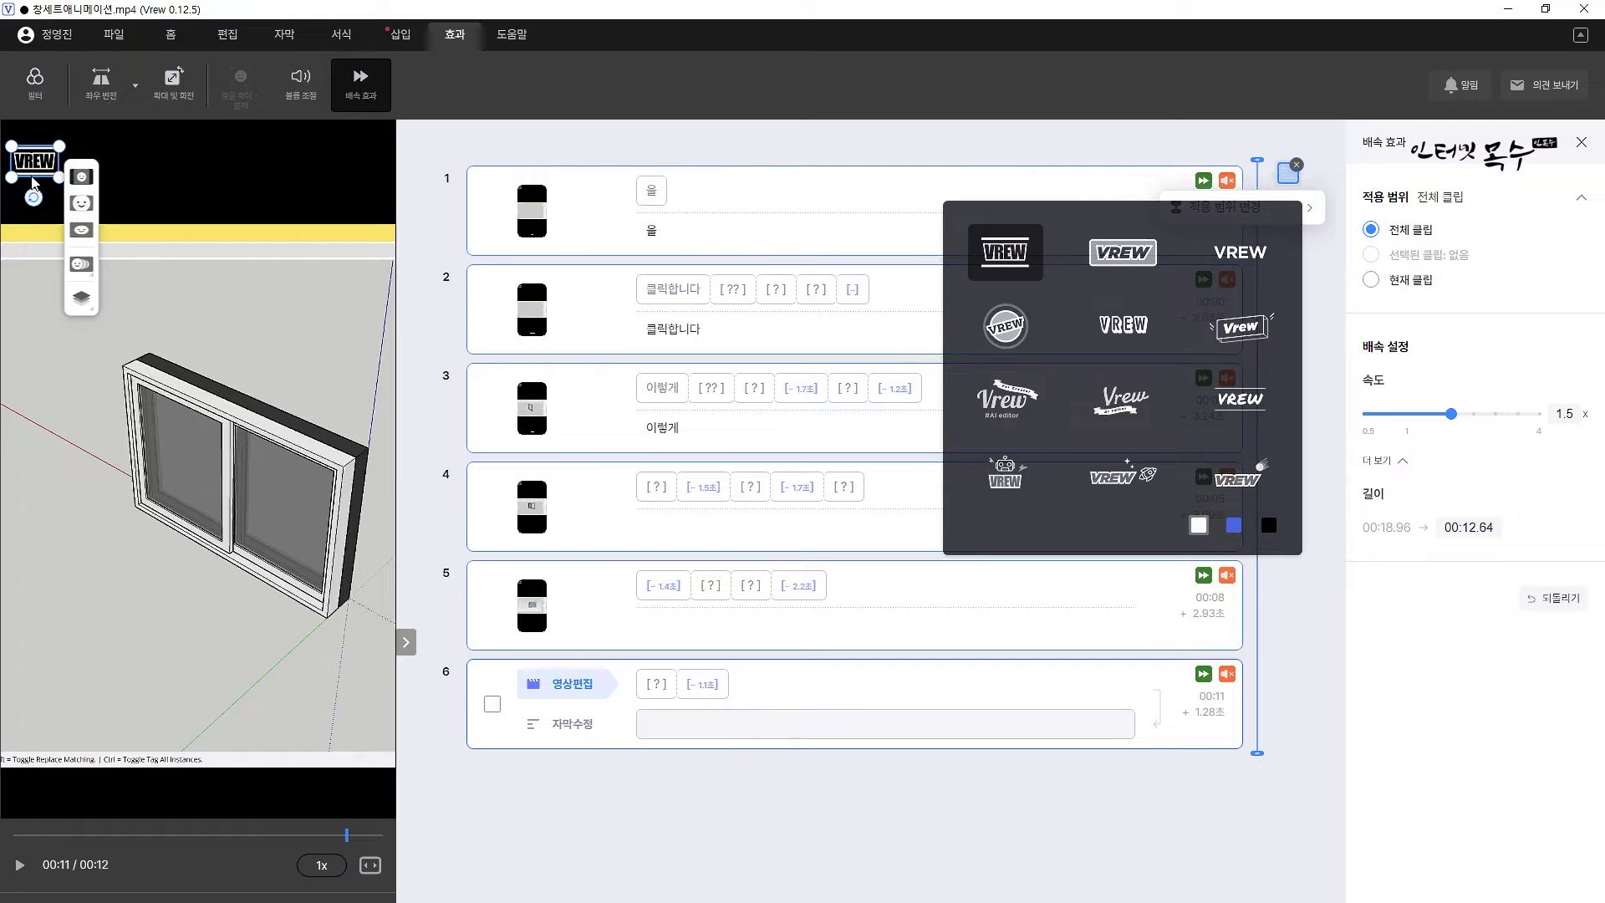
drag(28, 165, 356, 197)
click(58, 187)
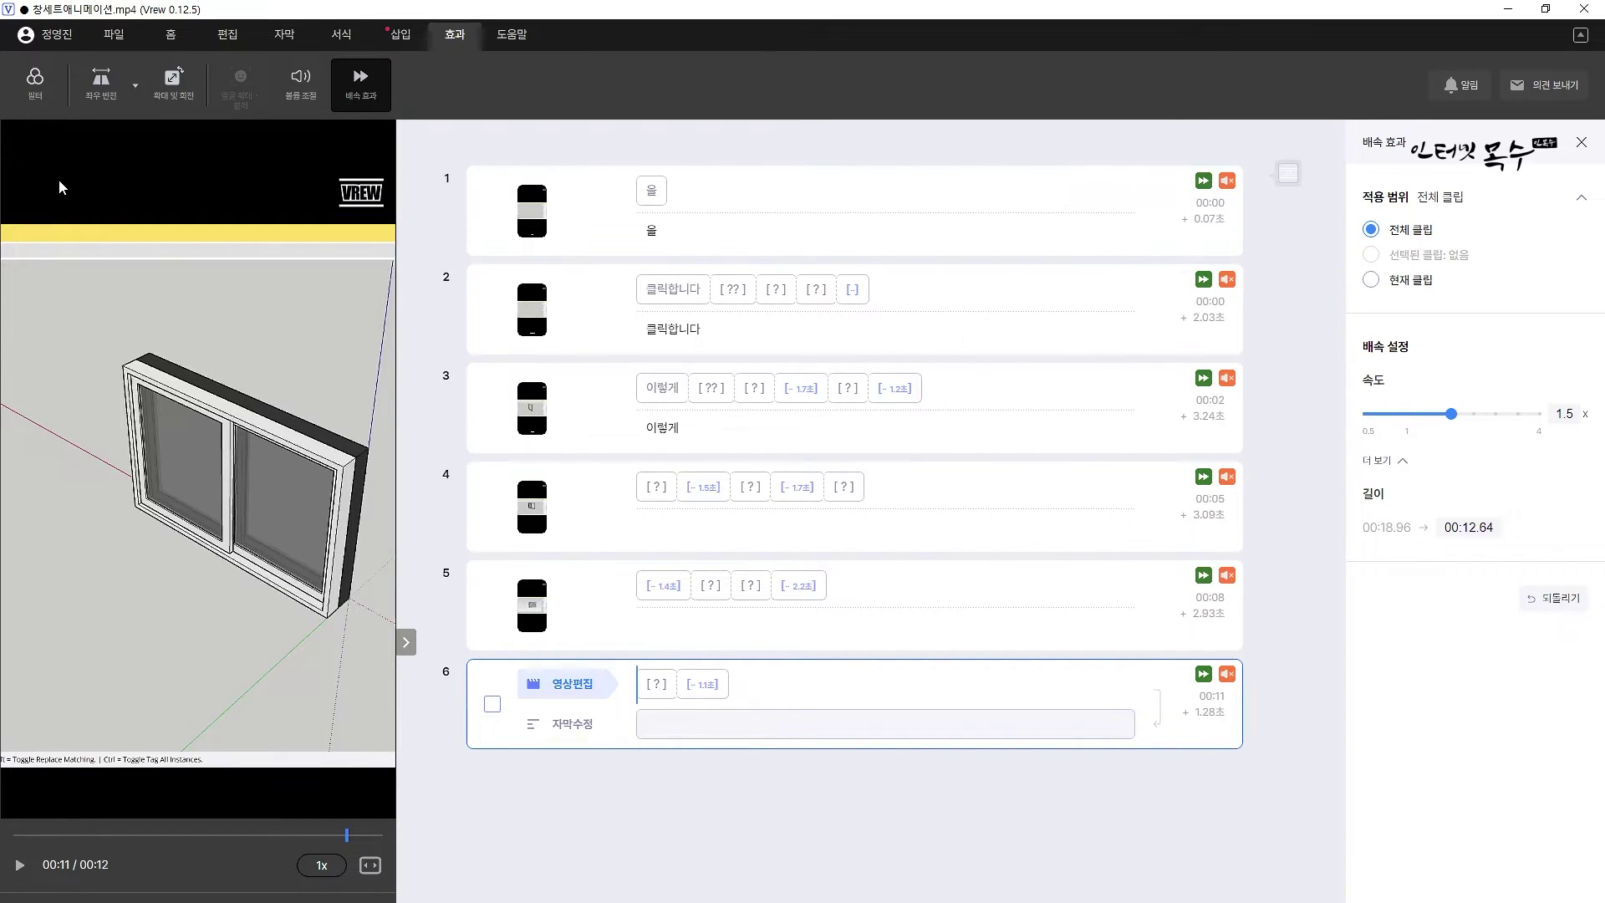
- Insert 인터넷목수(화이트).png on all clips and drag it to the video's top-left corner
click(597, 194)
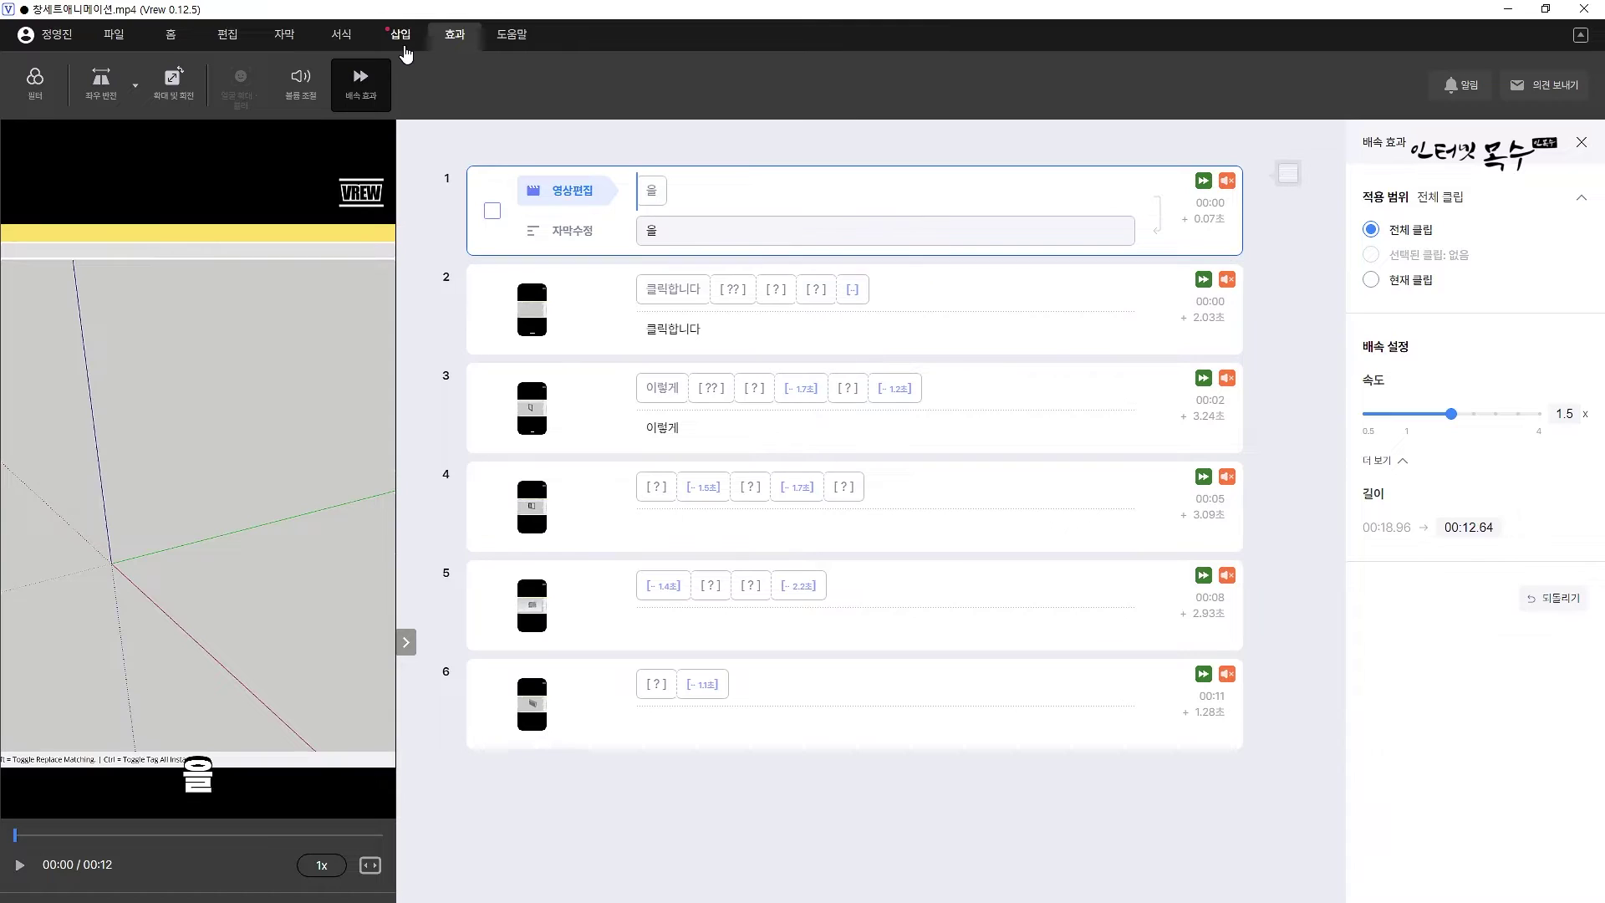
click(401, 34)
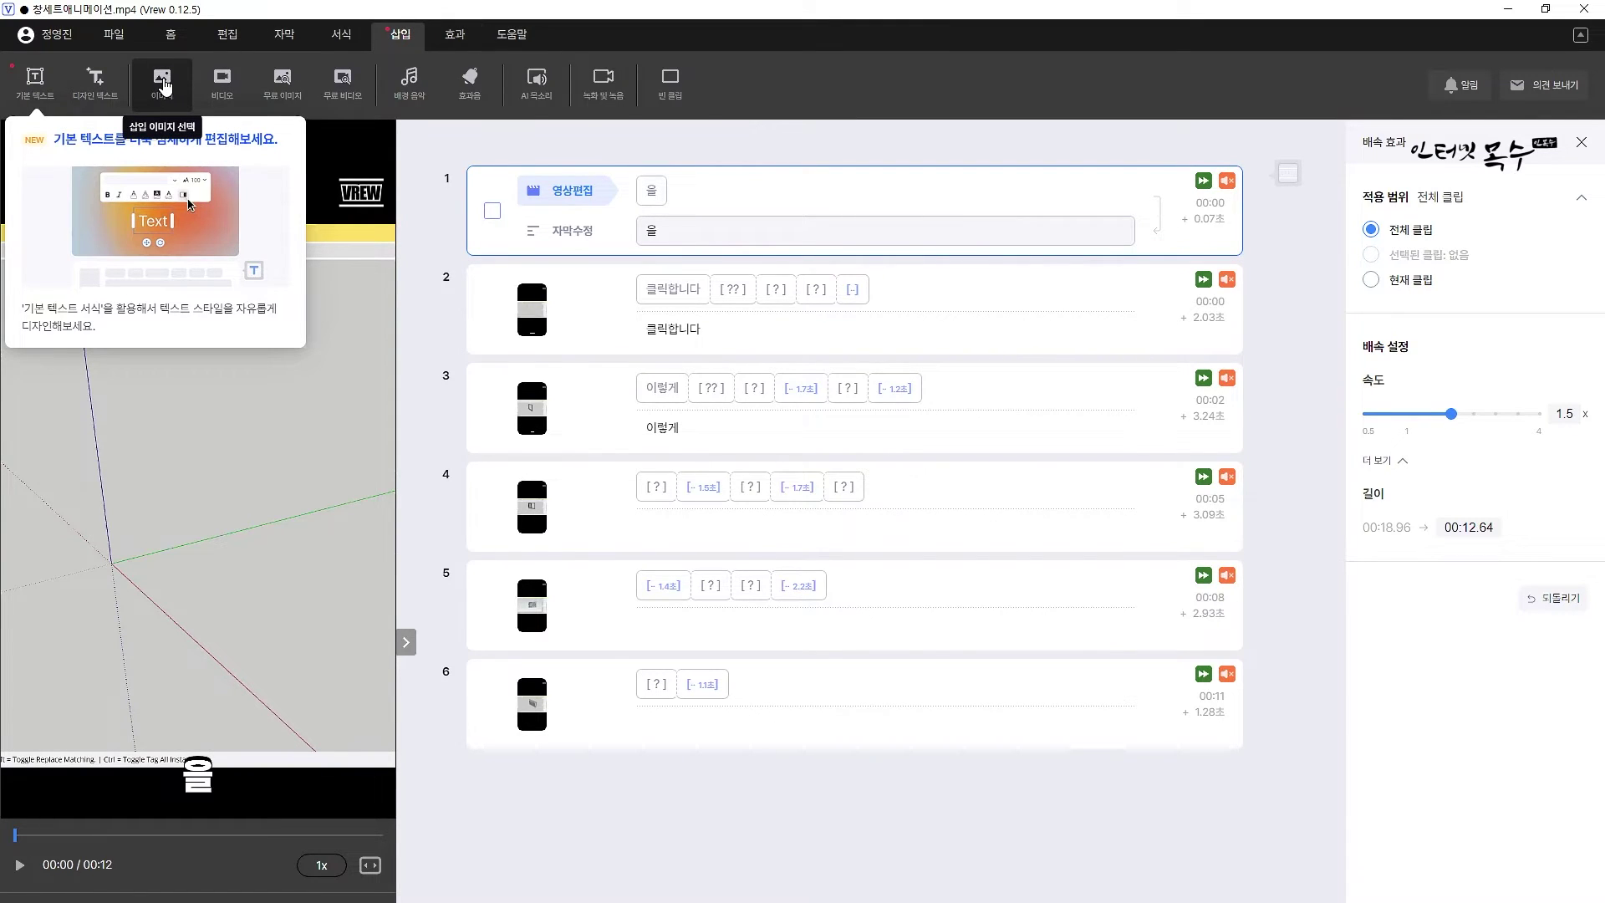
click(165, 85)
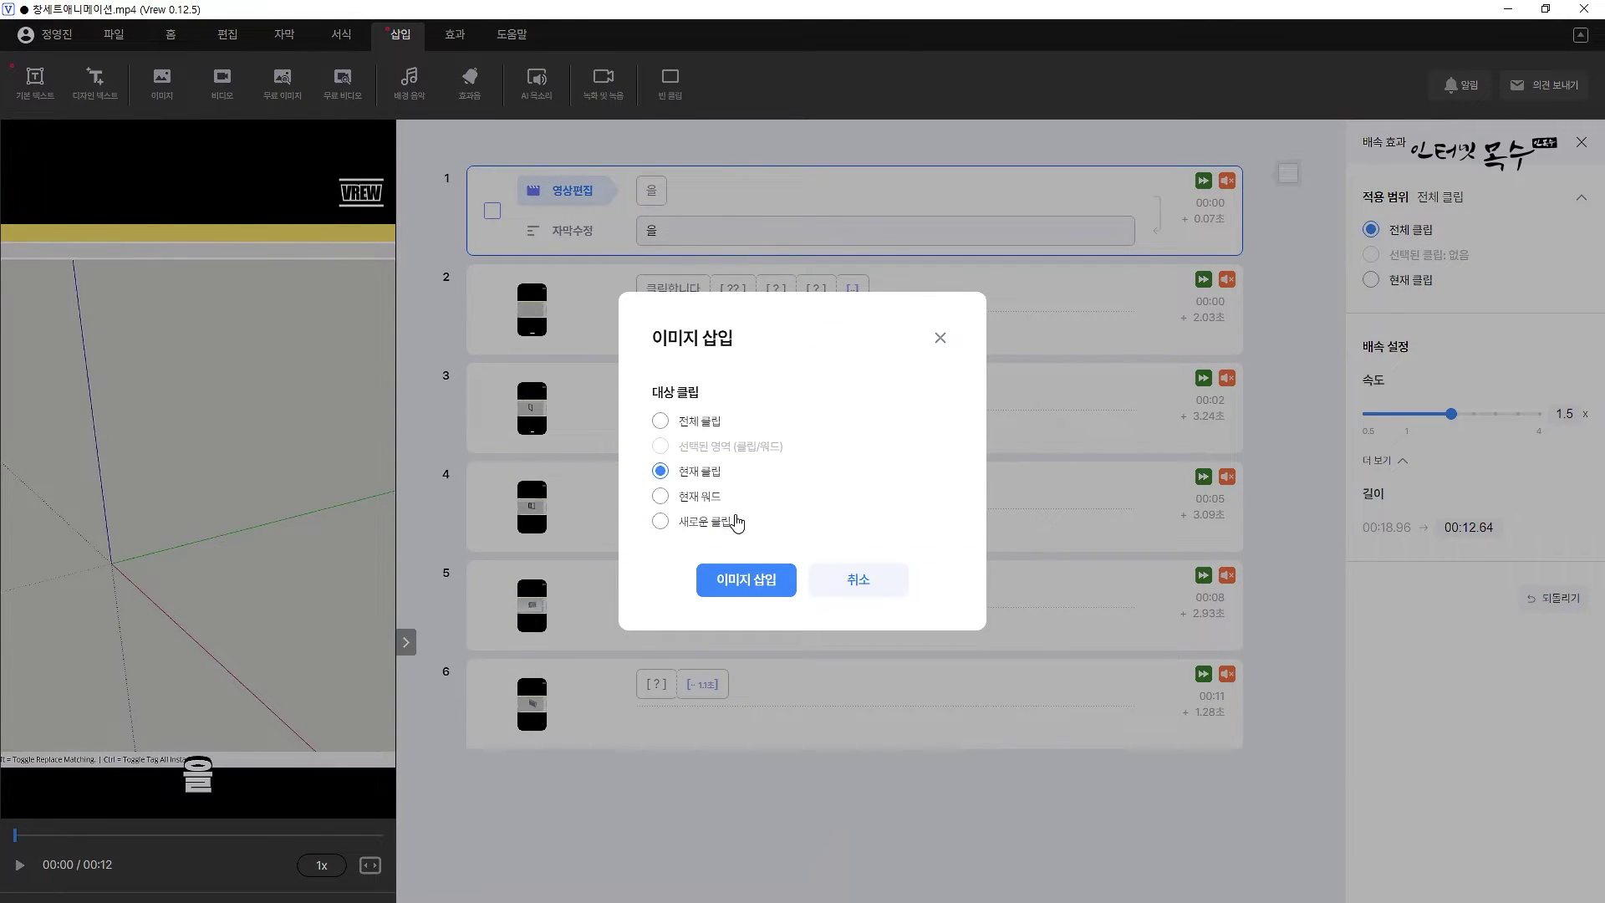
click(660, 421)
click(756, 587)
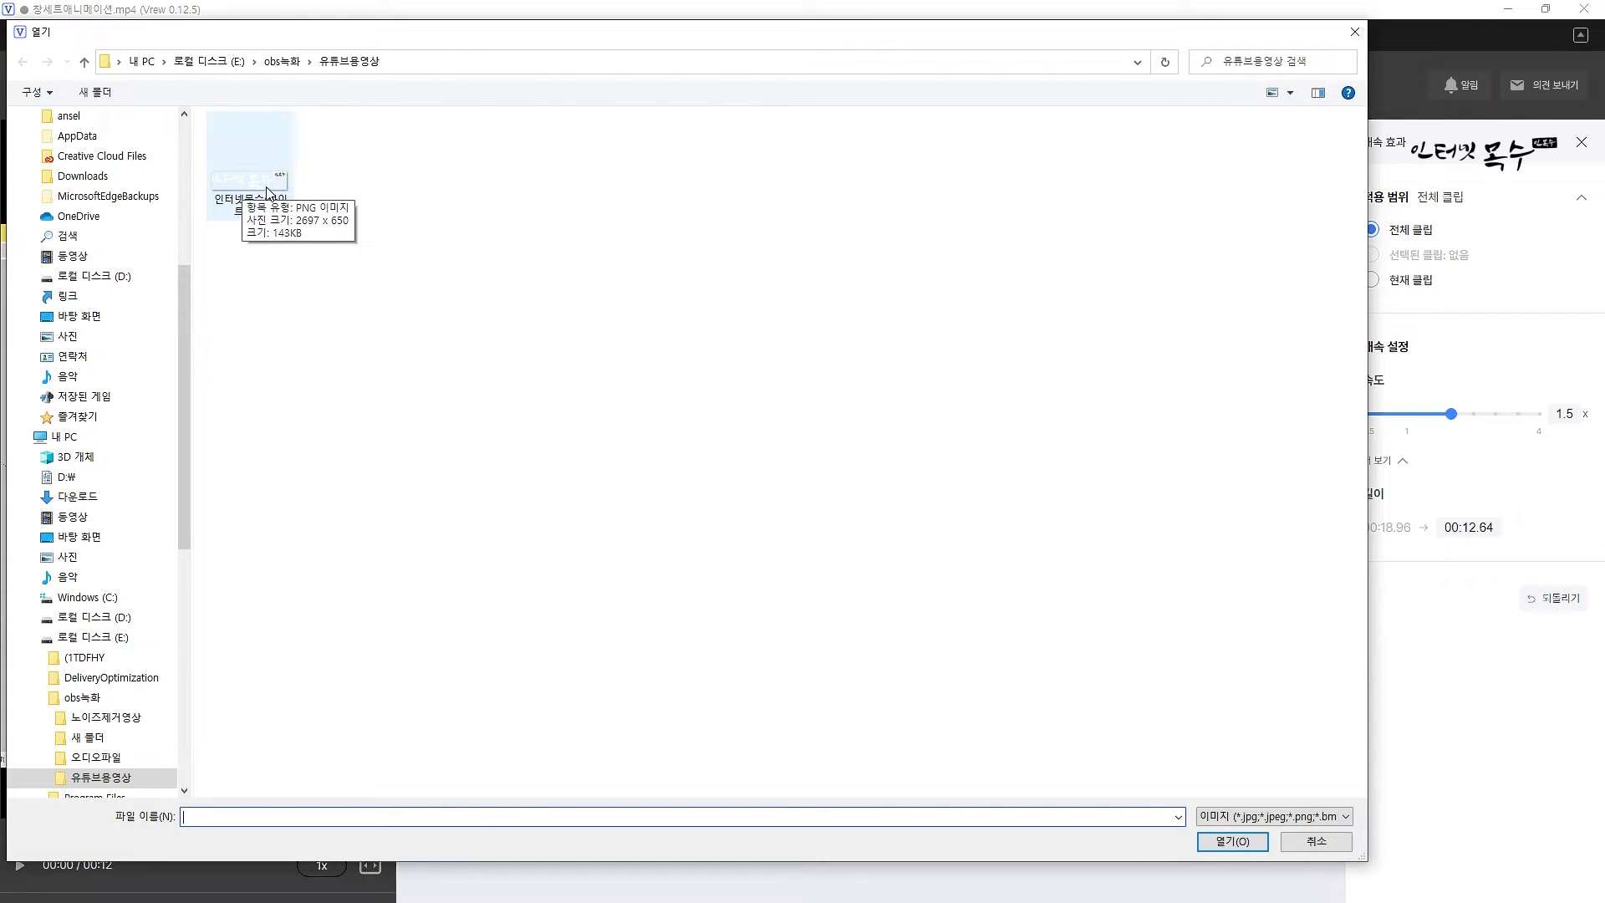
click(238, 184)
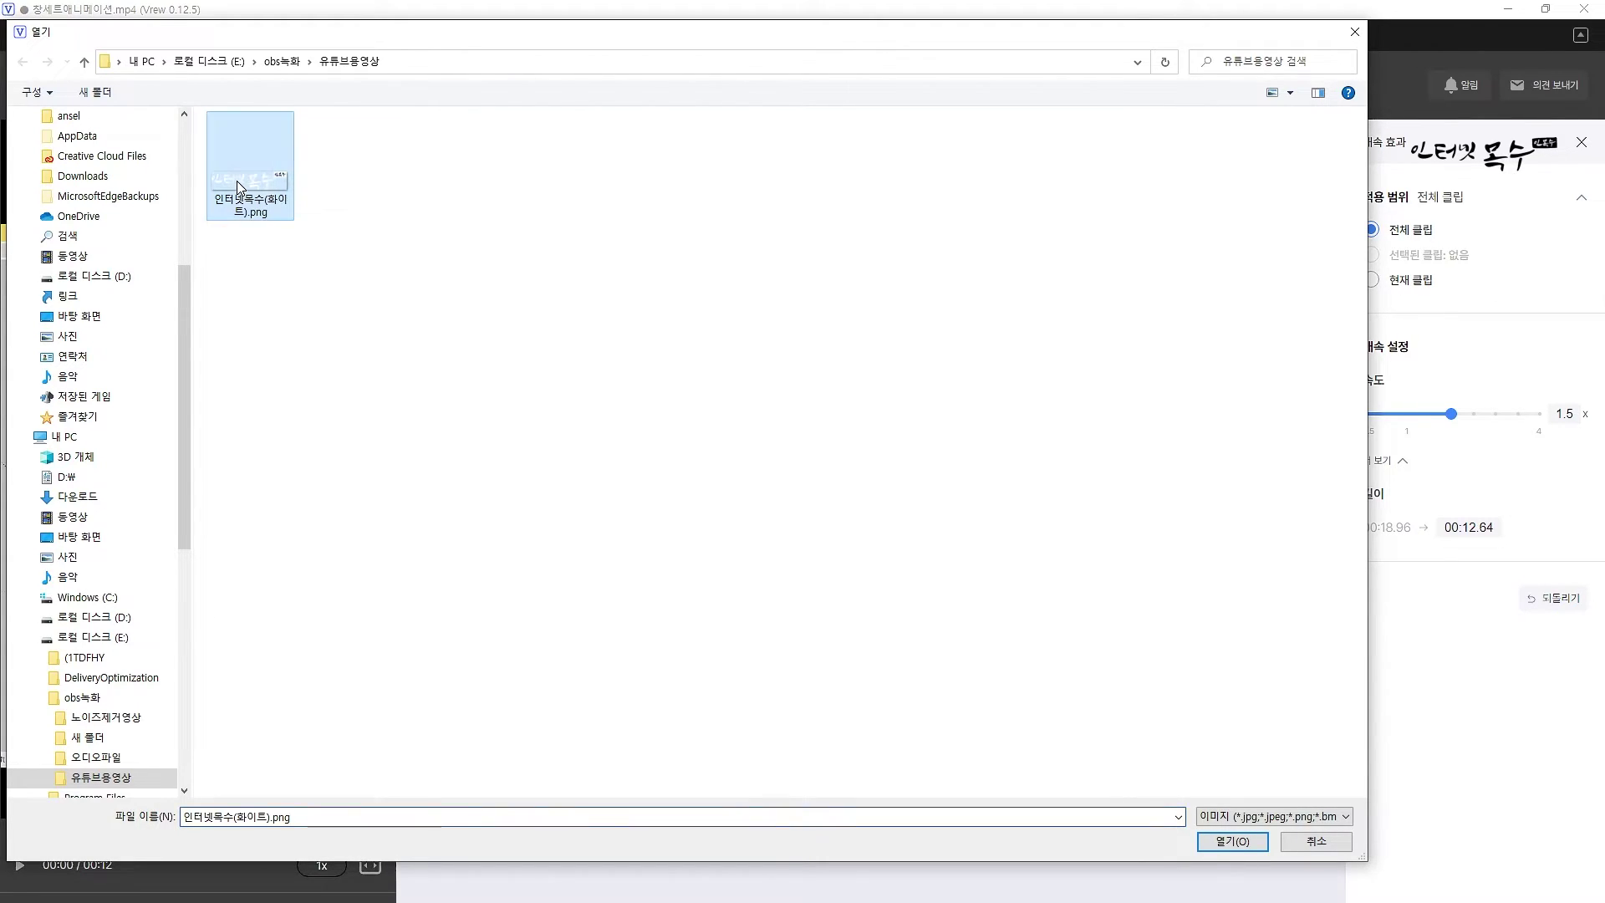
click(1230, 843)
drag(196, 471, 146, 199)
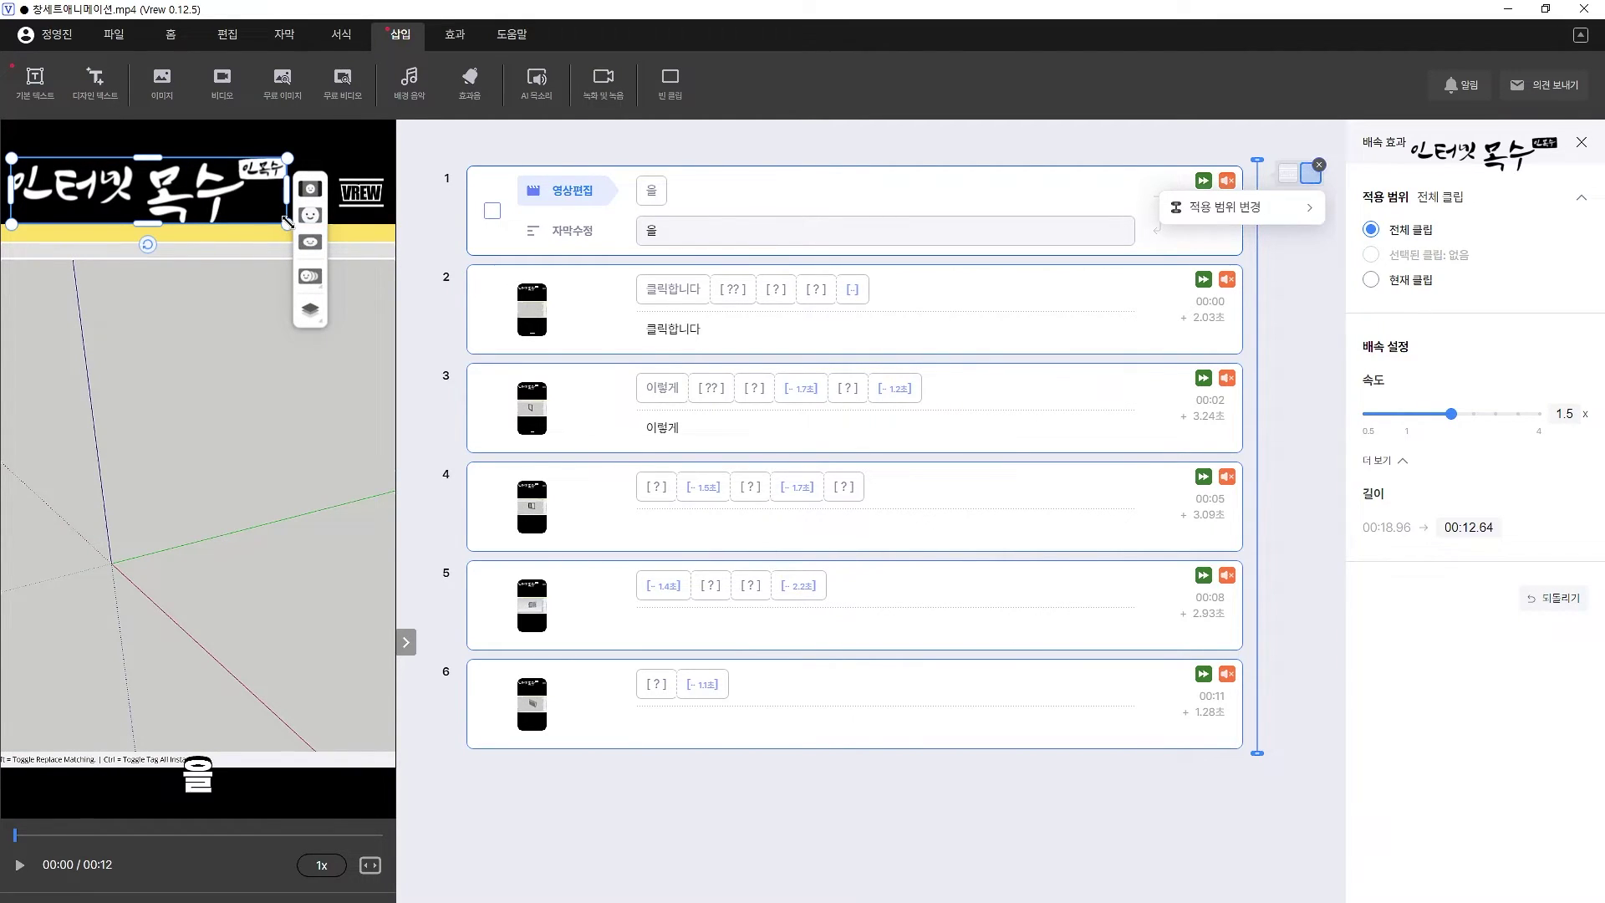
- Shrink the top-left 인터넷 목수 logo and play the preview to check both logos
drag(287, 221, 117, 191)
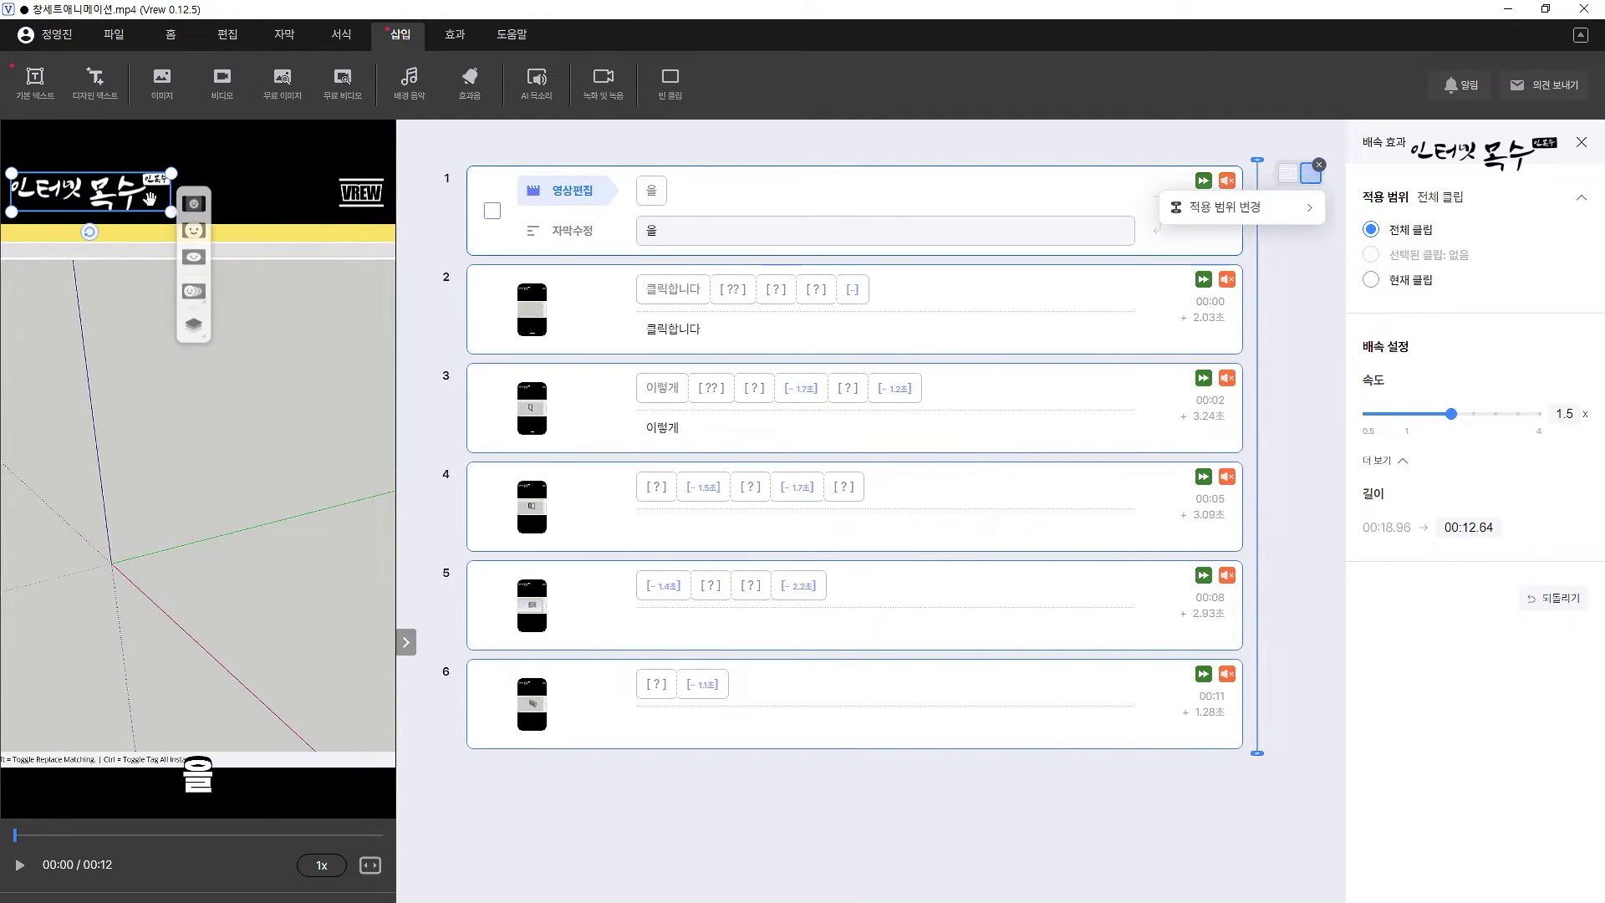
click(314, 358)
click(191, 785)
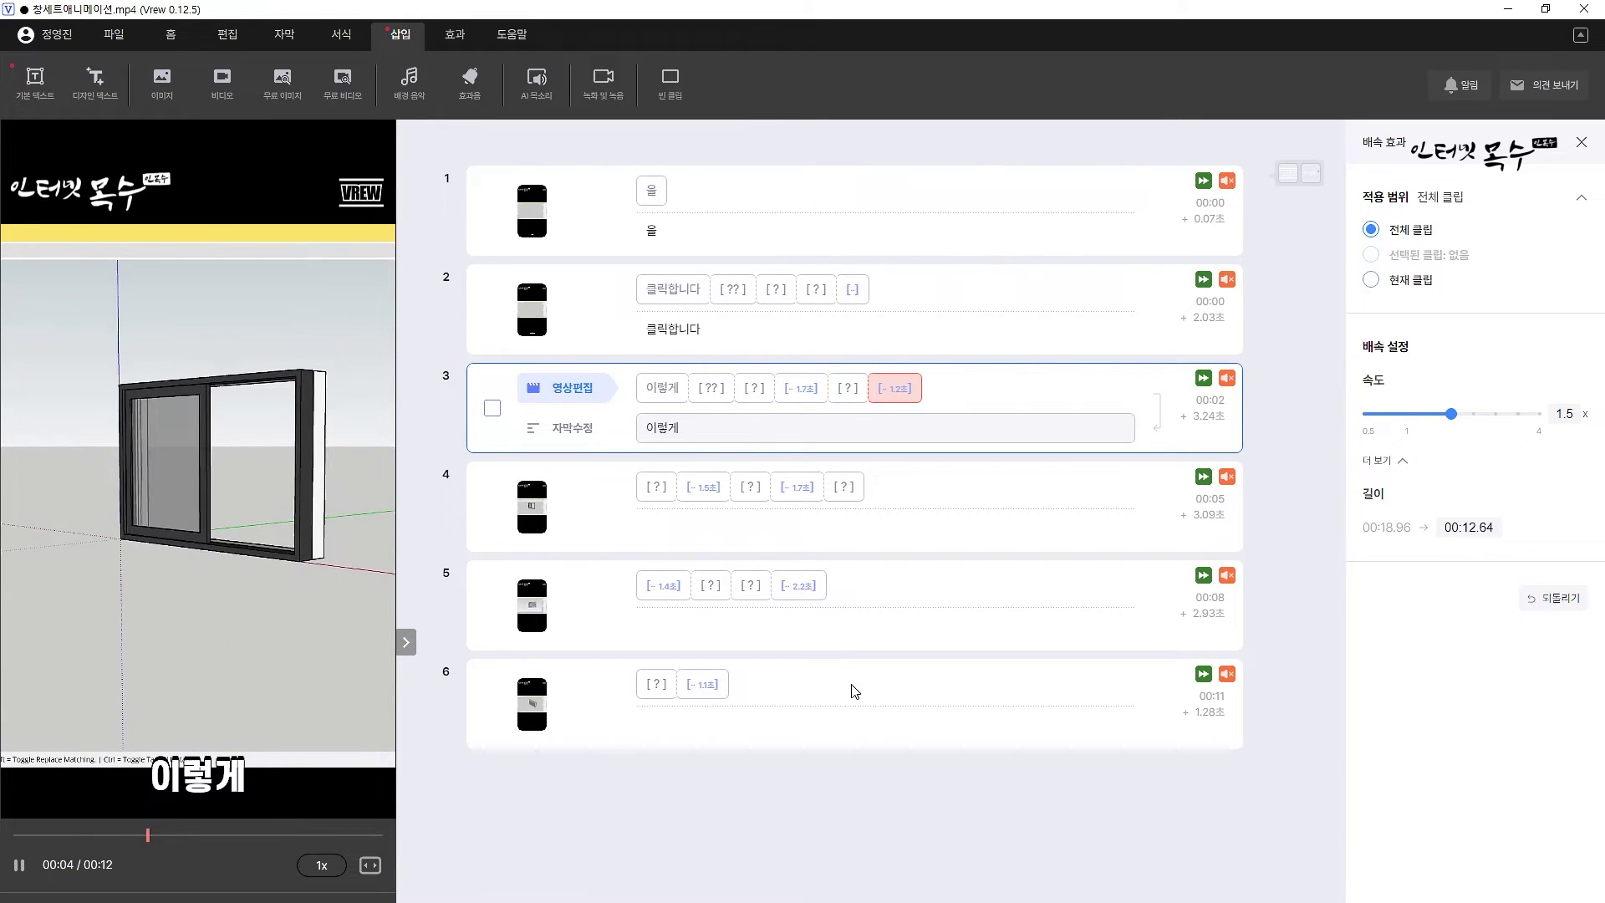
mouse_move(893, 657)
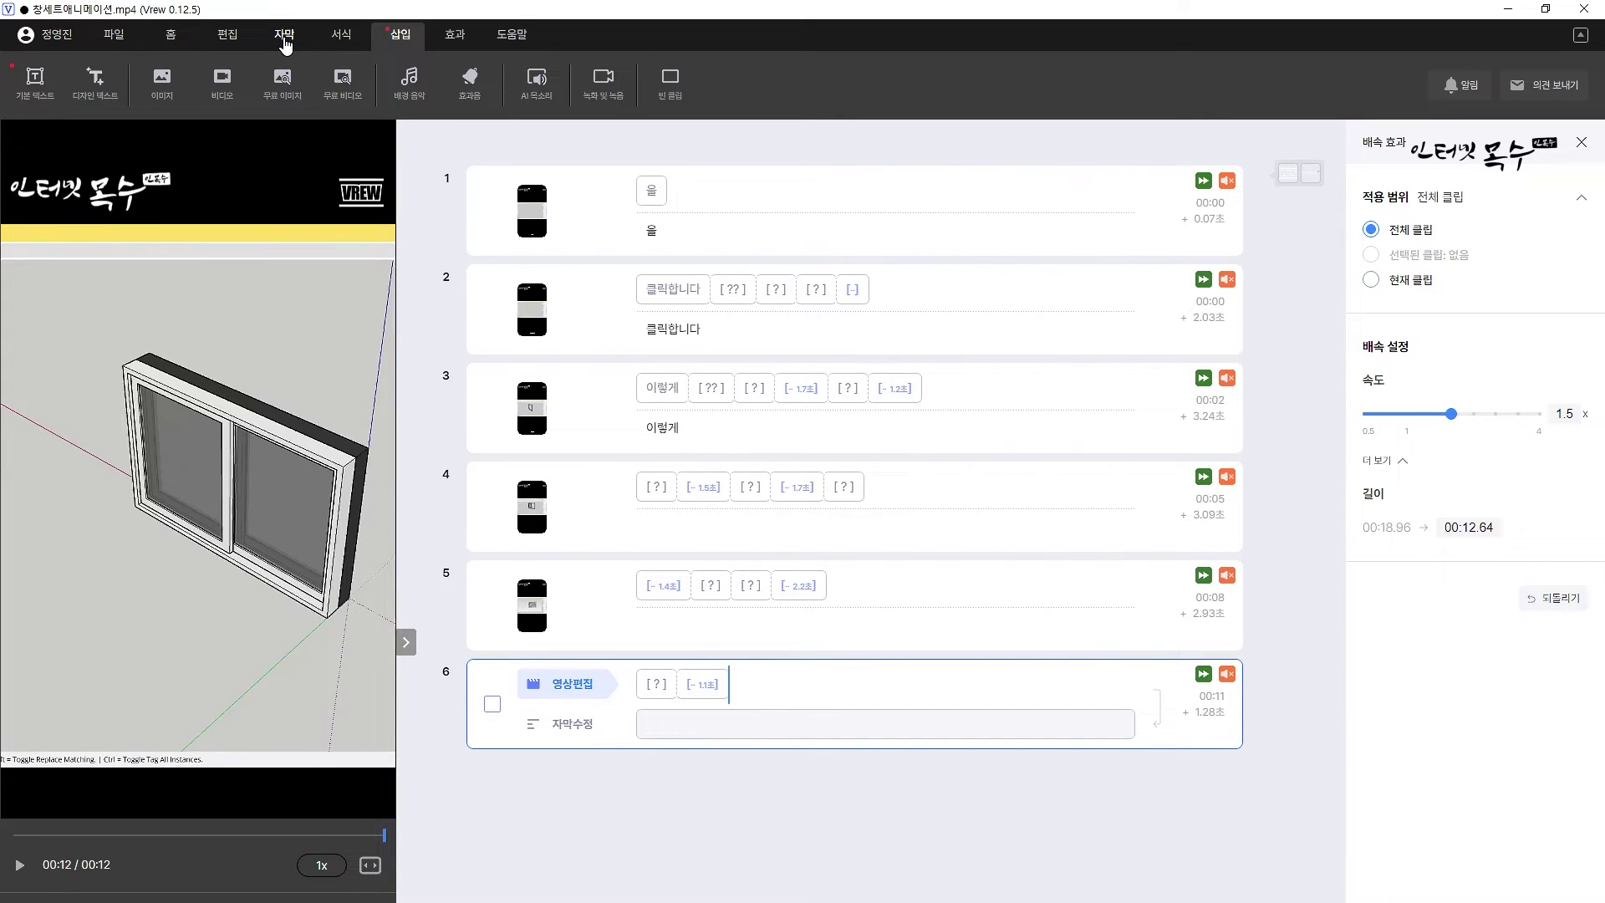
- Switch off 자막 표시 so no captions show in any of the six clips
click(285, 38)
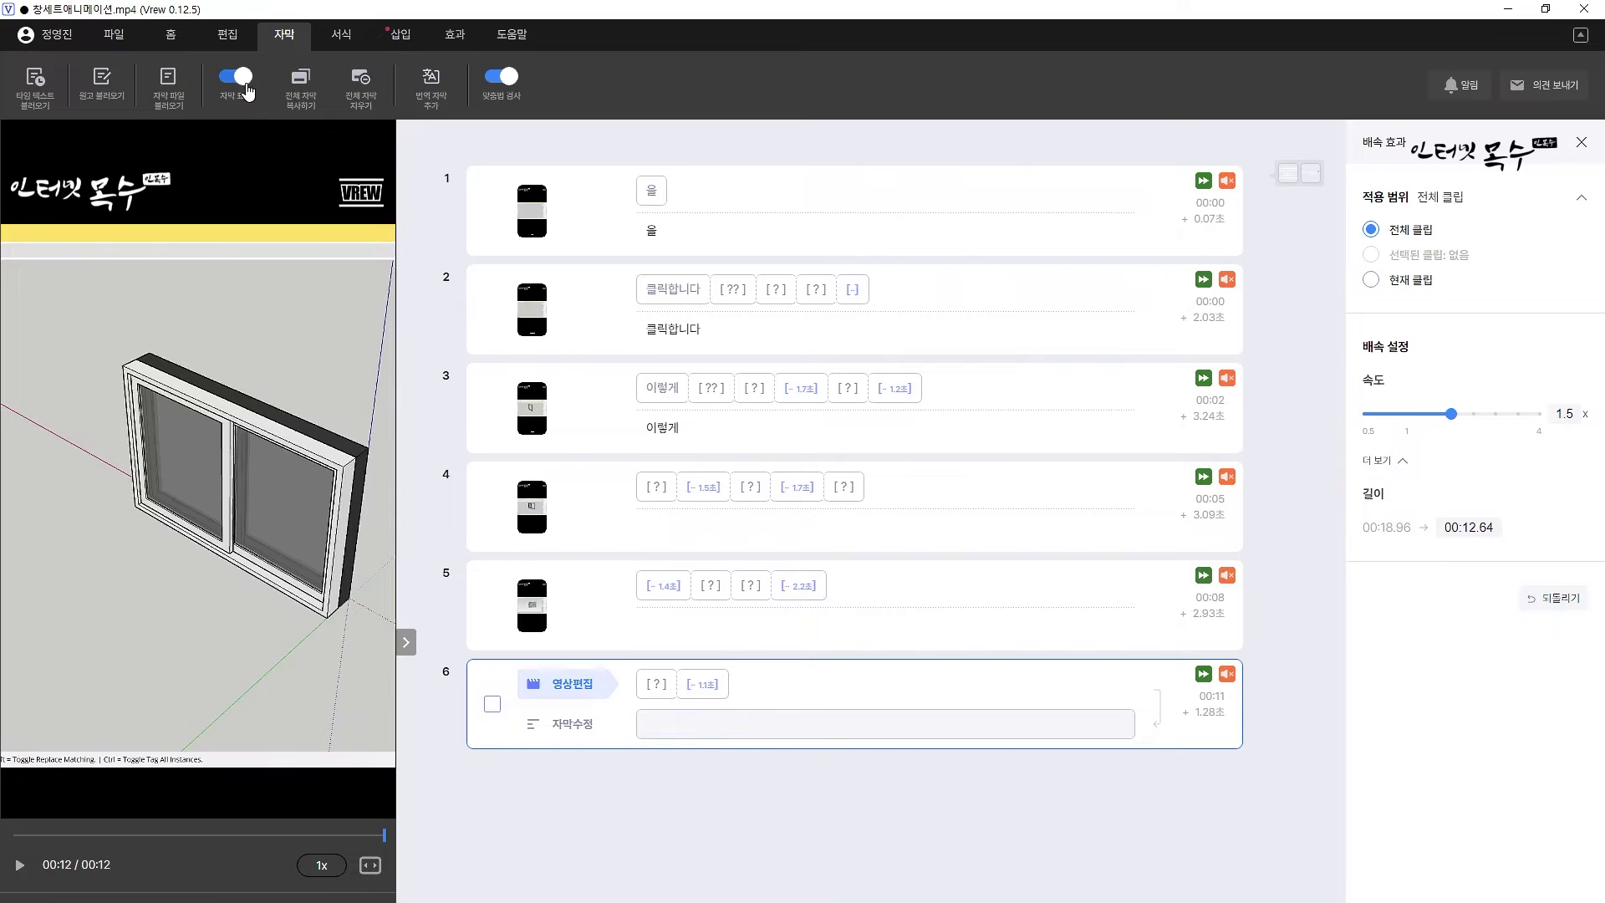
click(226, 79)
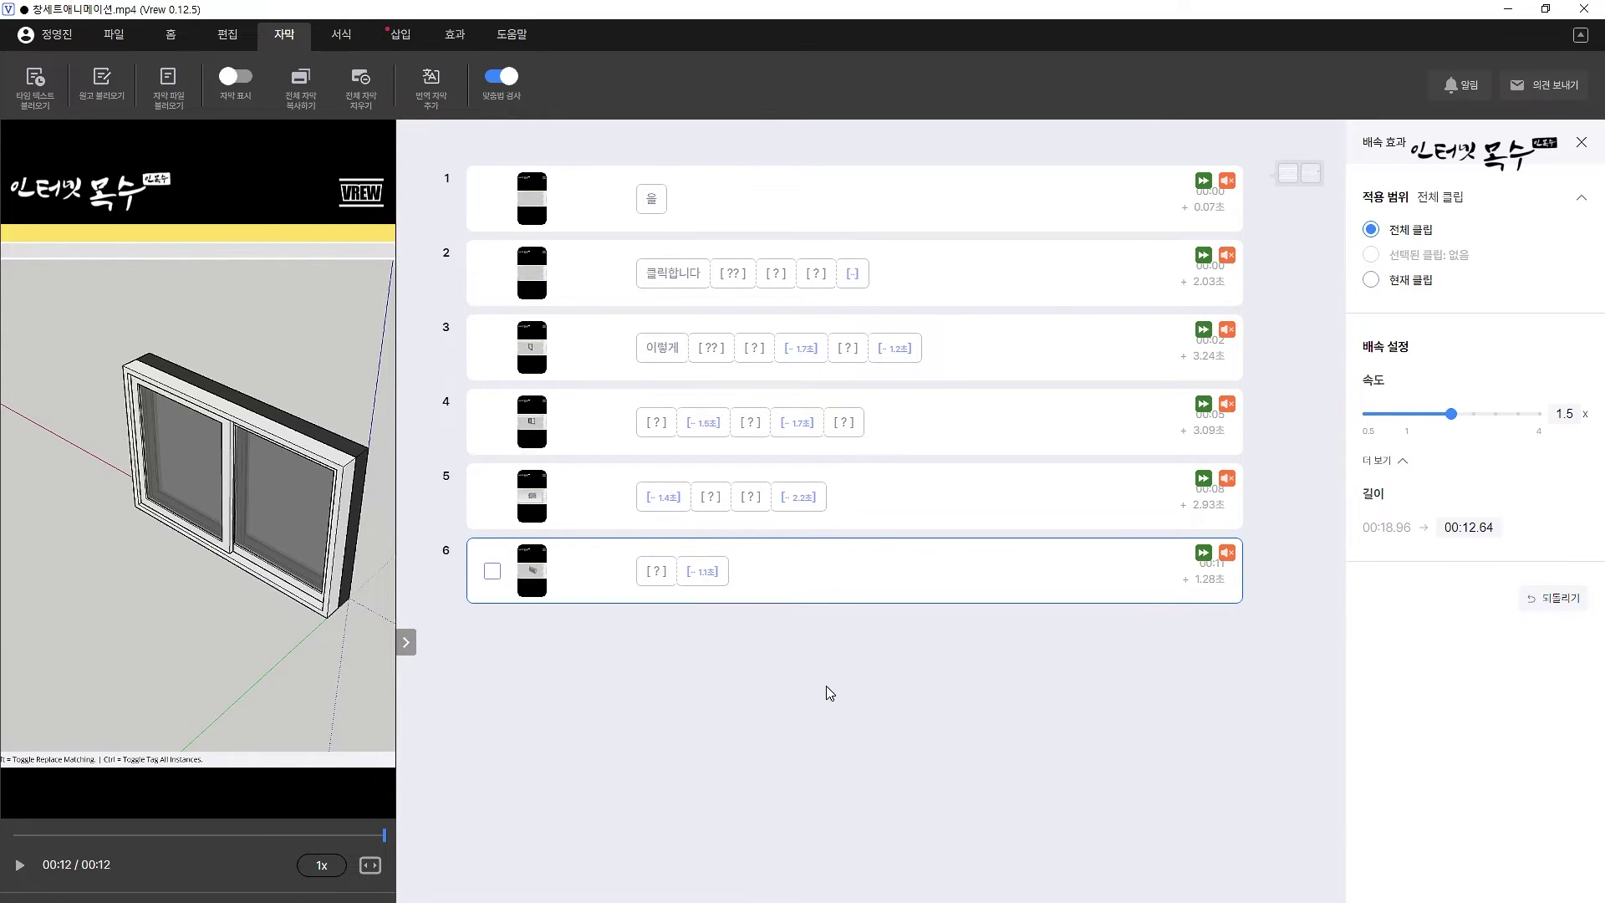
click(402, 37)
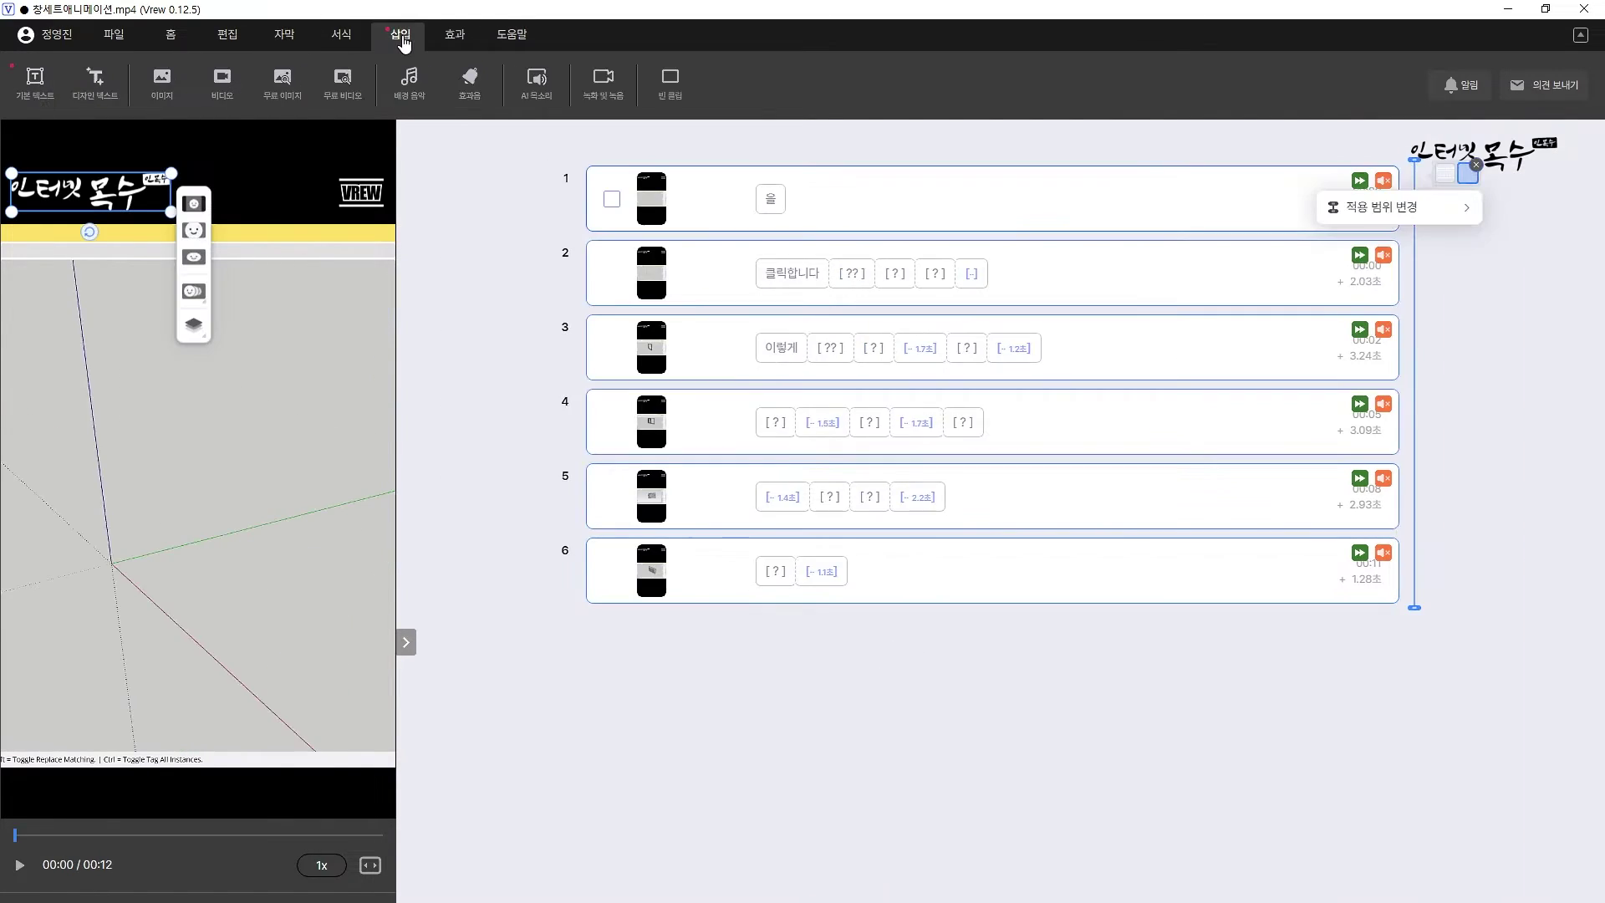
- Load the Dancebroom Riddim mp3 from the PC as background music for all clips
click(411, 84)
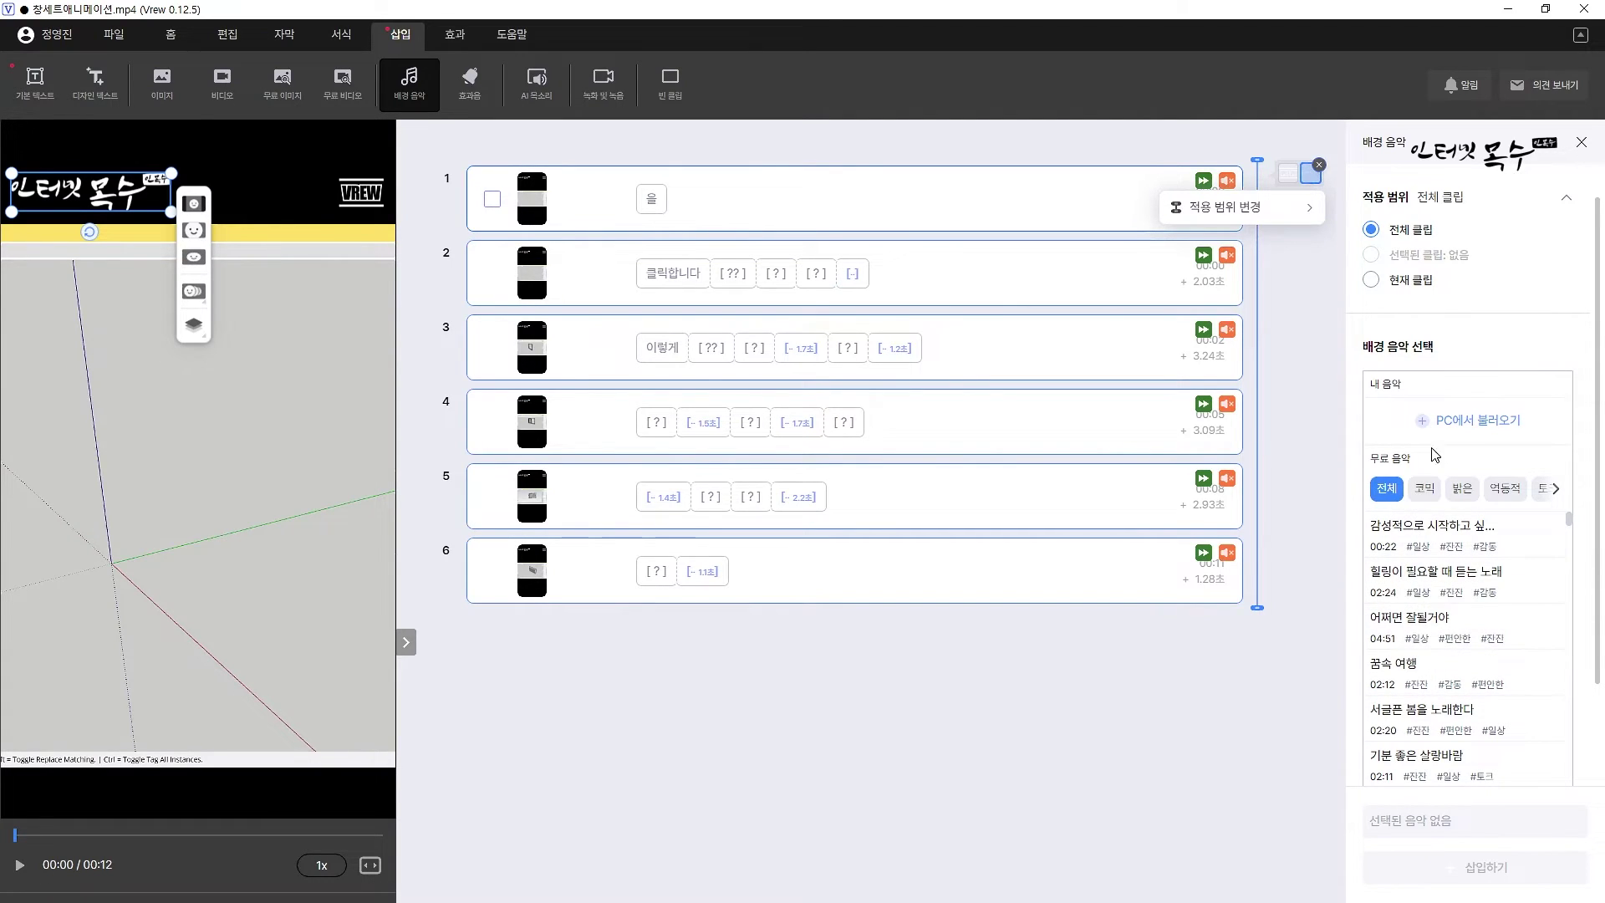
click(1470, 424)
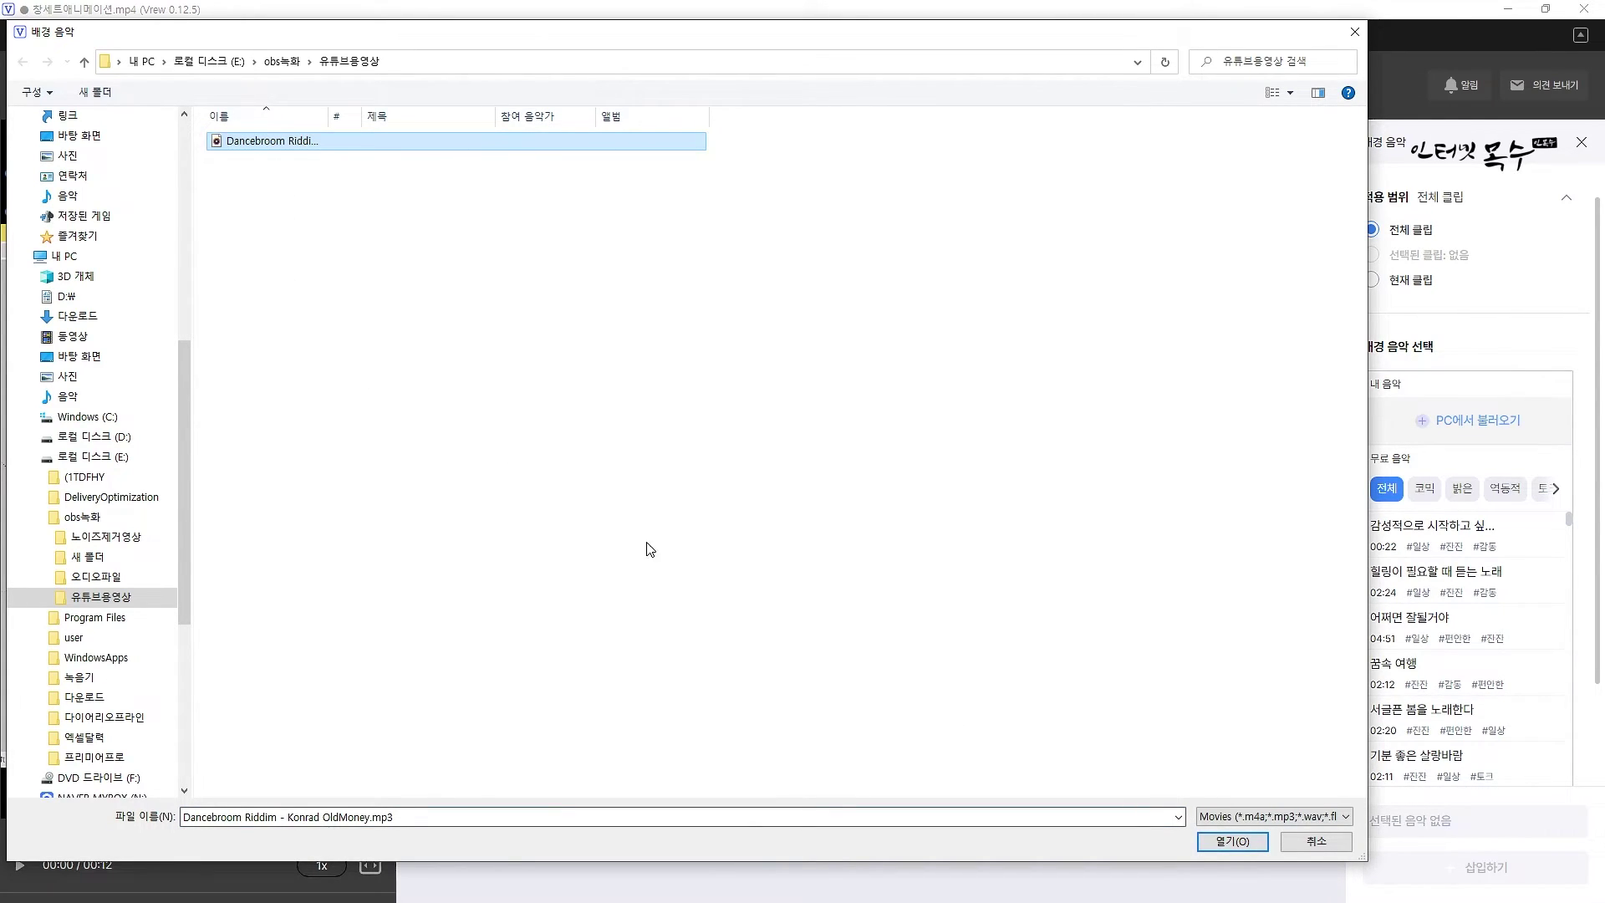
click(1233, 841)
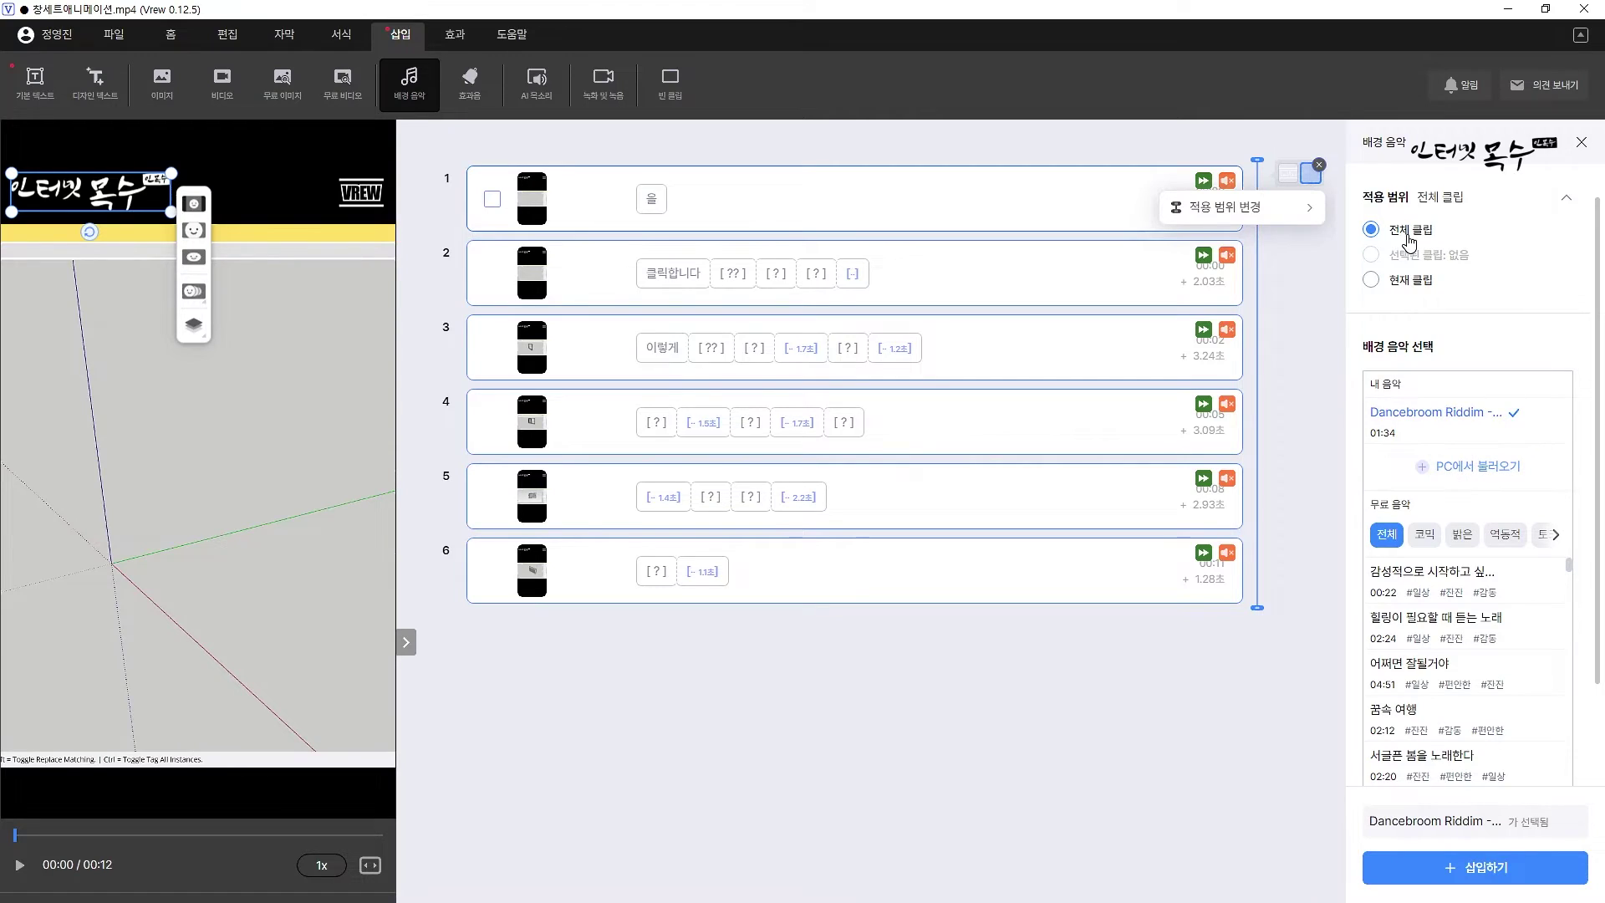
click(1478, 869)
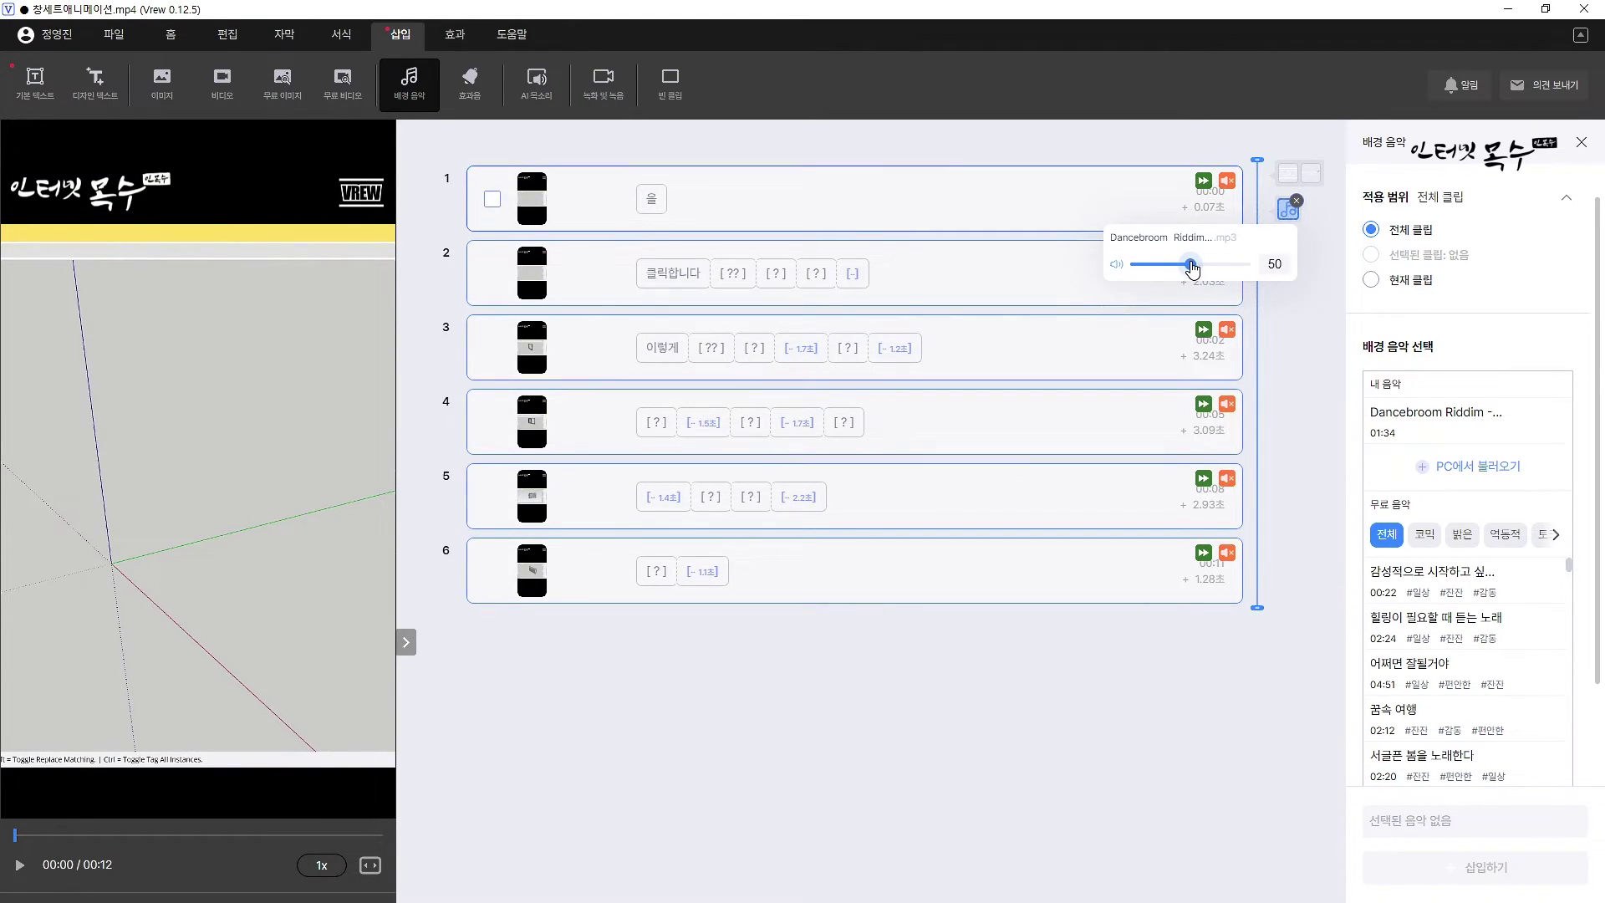
- Raise the background music volume to 100, preview the video, and return to clip 1
drag(1191, 265, 1269, 262)
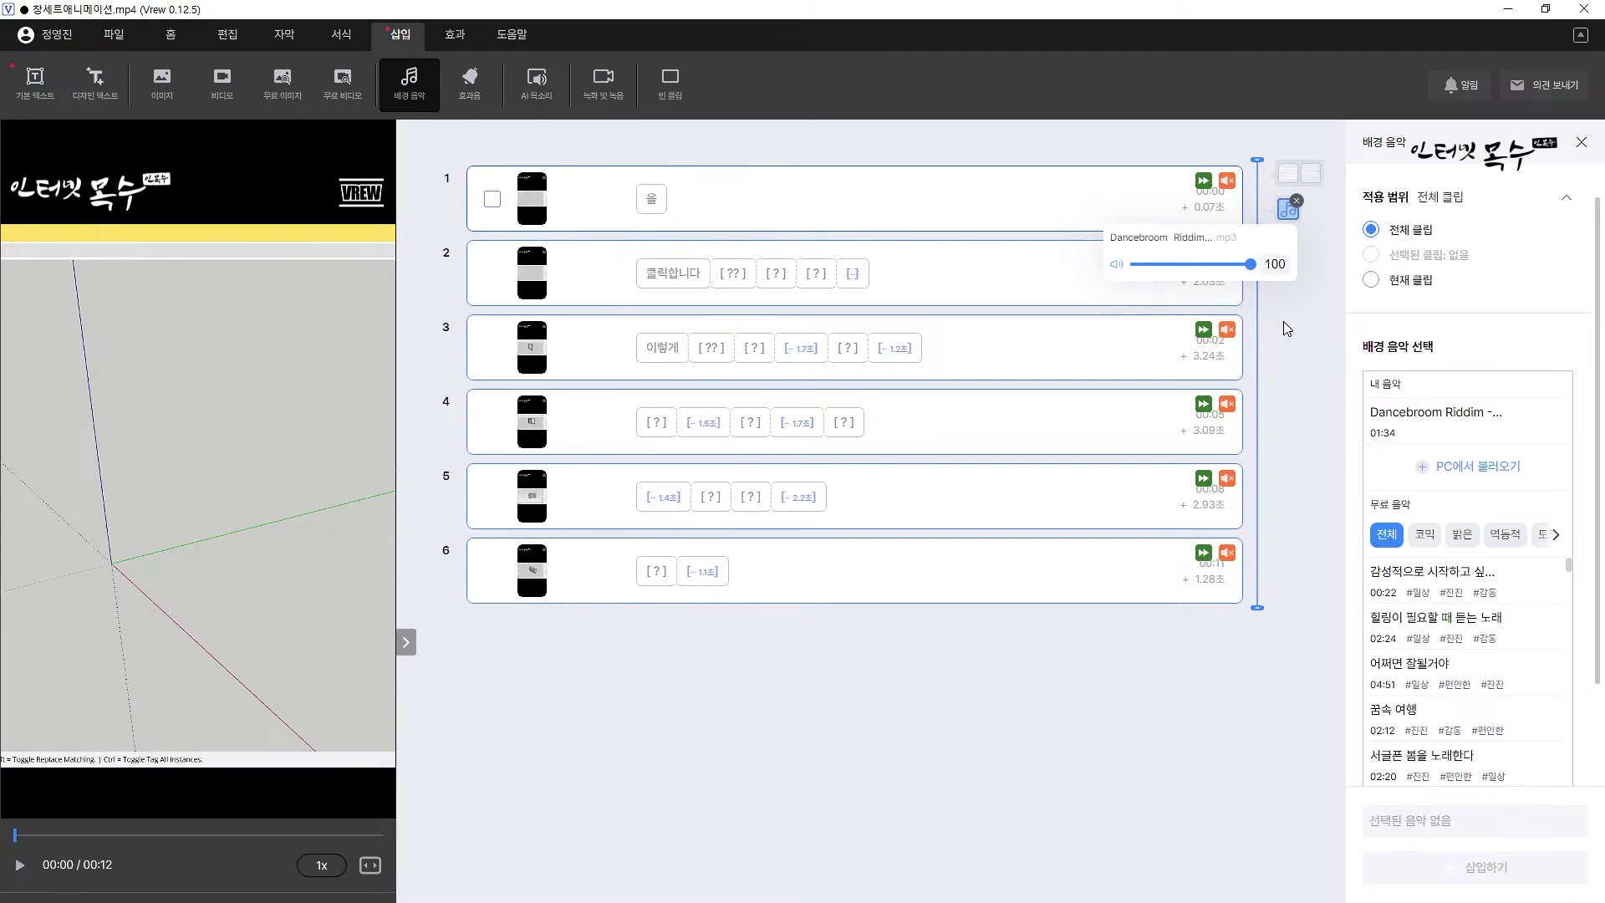
key(space)
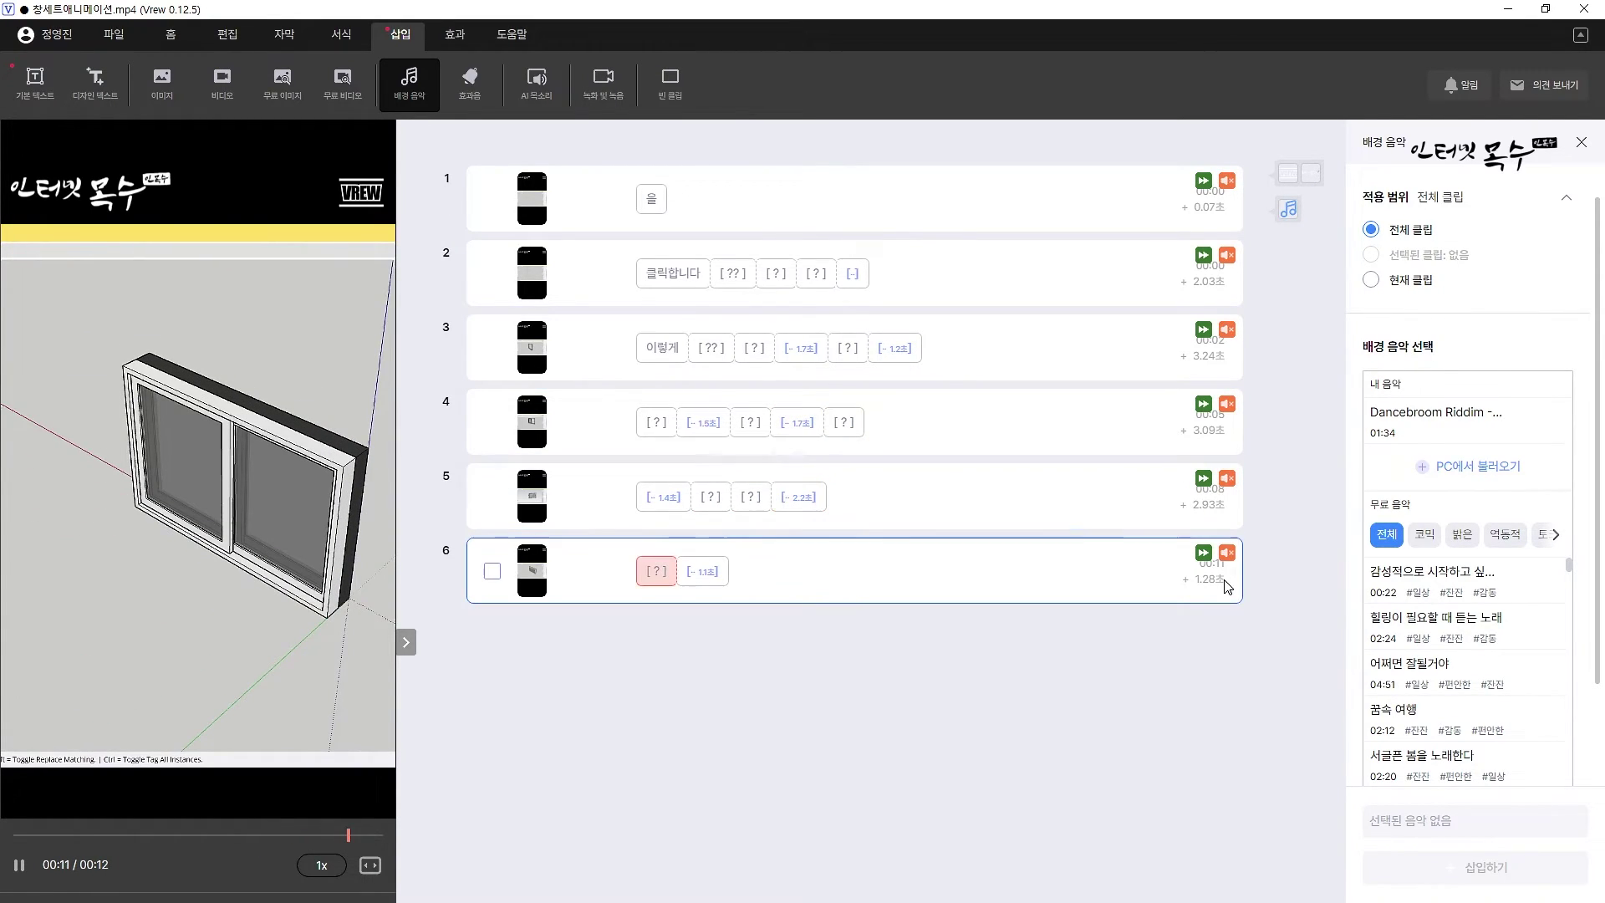
click(597, 197)
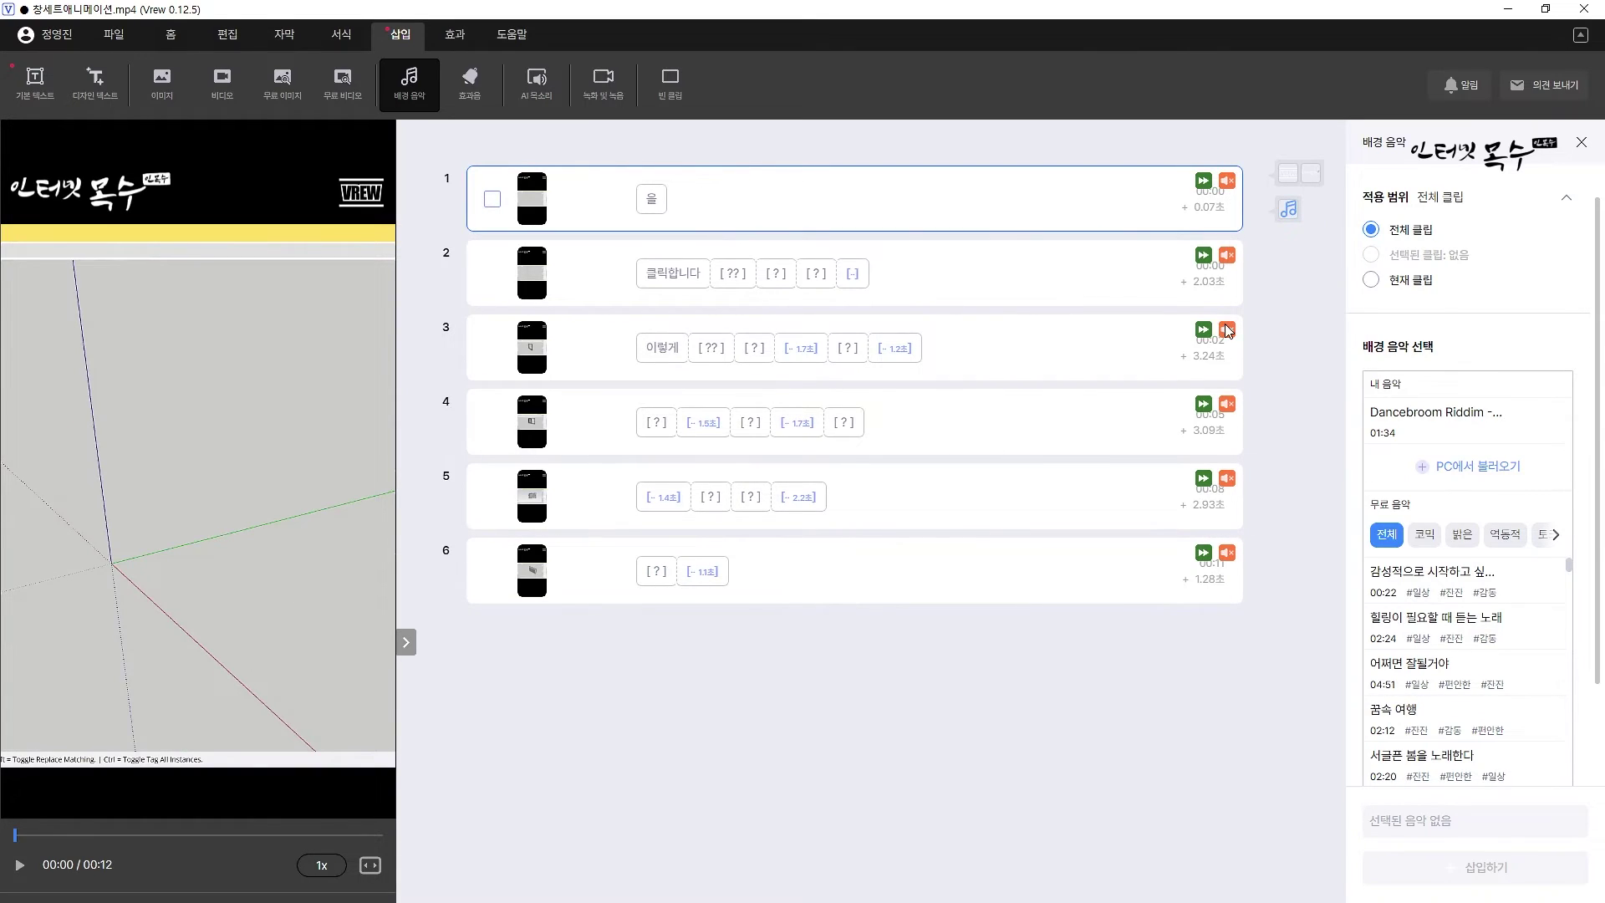
mouse_move(1218, 627)
- Export the video at FHD 1080 x 1920, 최고화질, saved as window.mp4
click(116, 42)
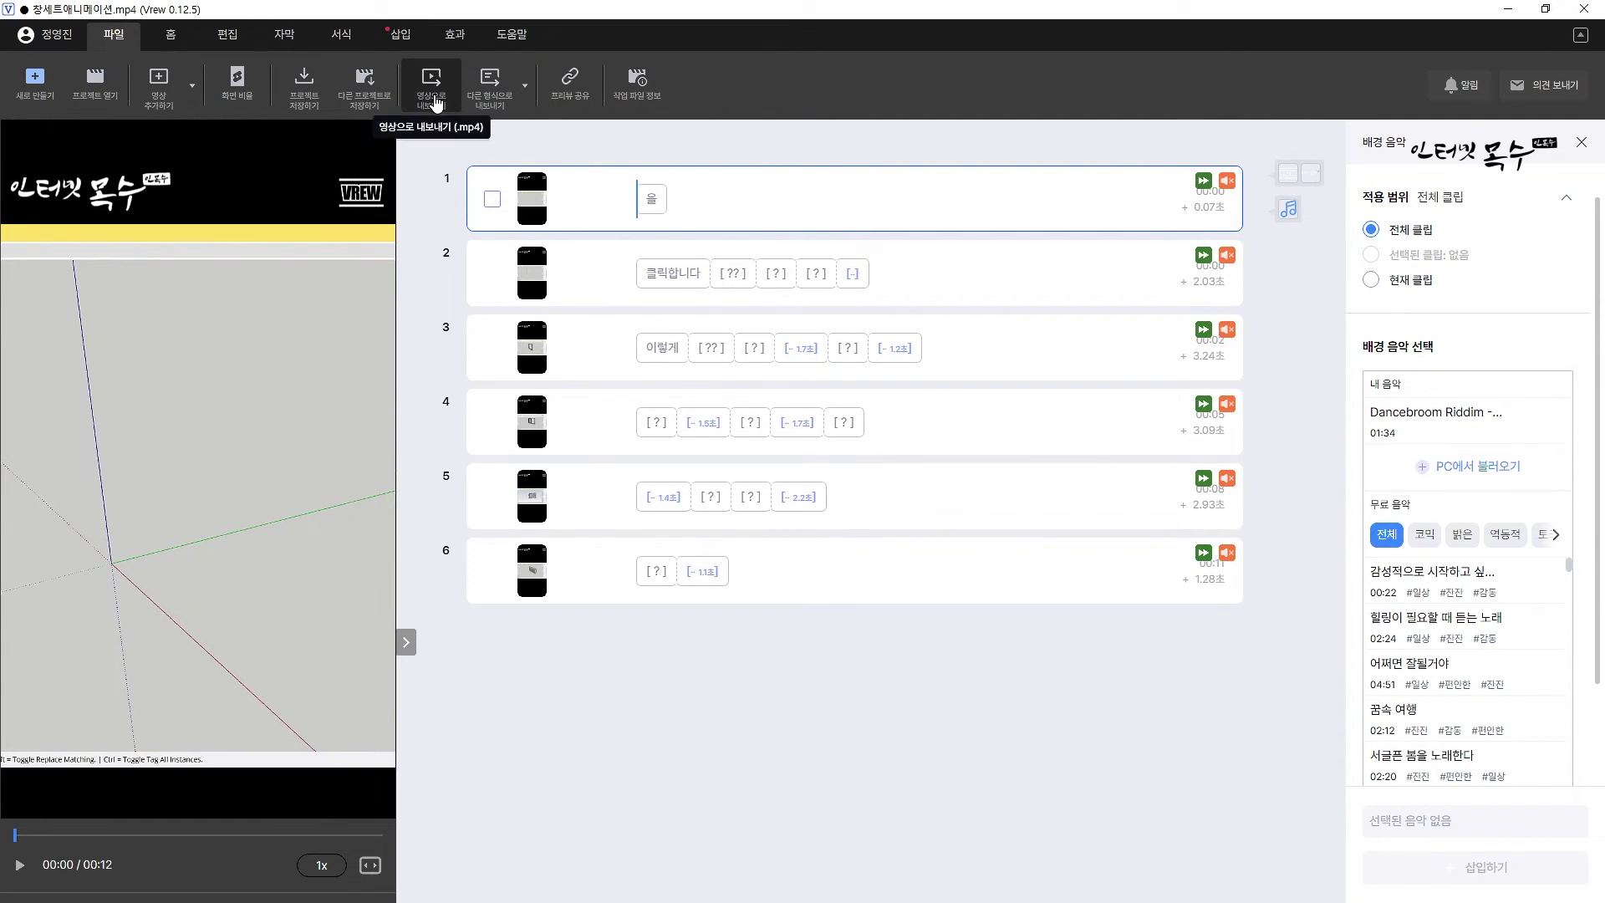
click(432, 102)
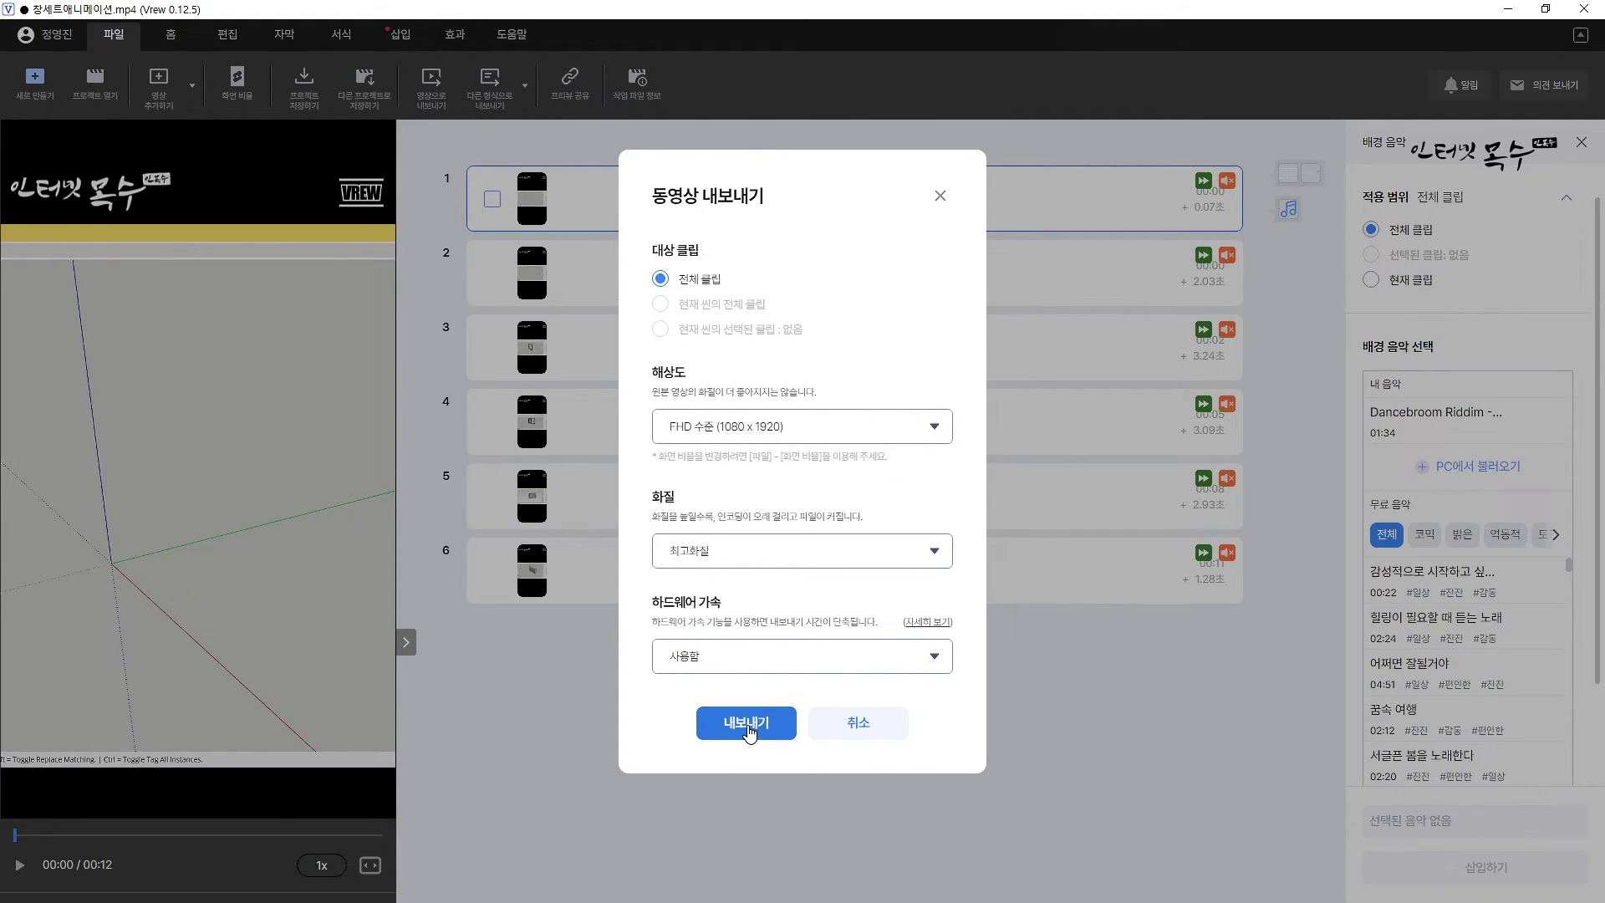
click(747, 724)
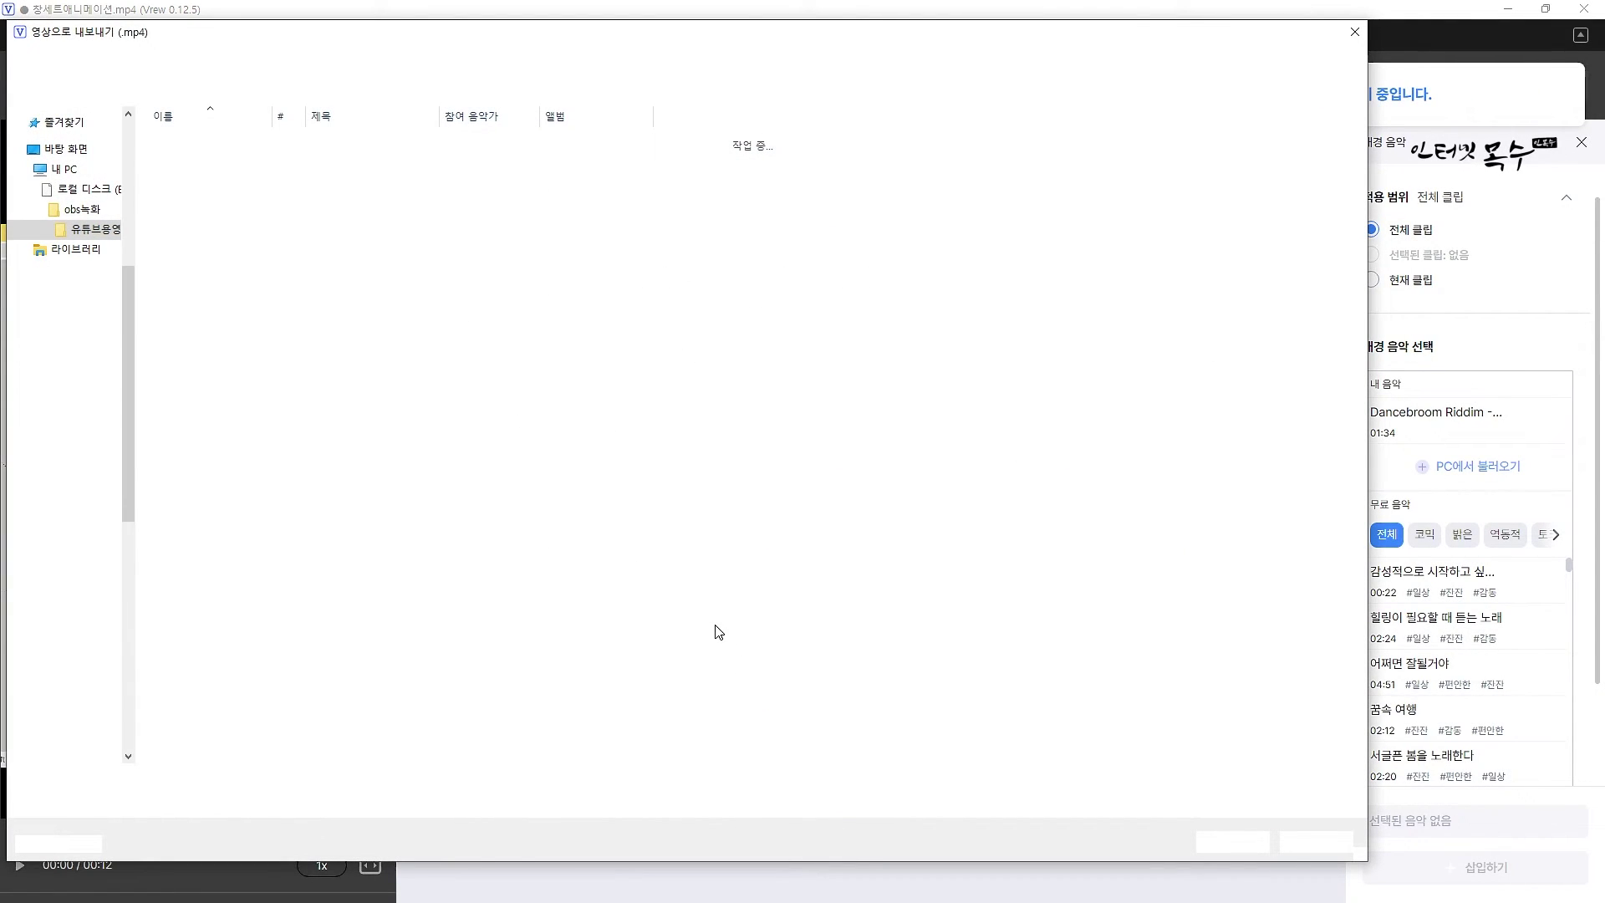
text(wind)
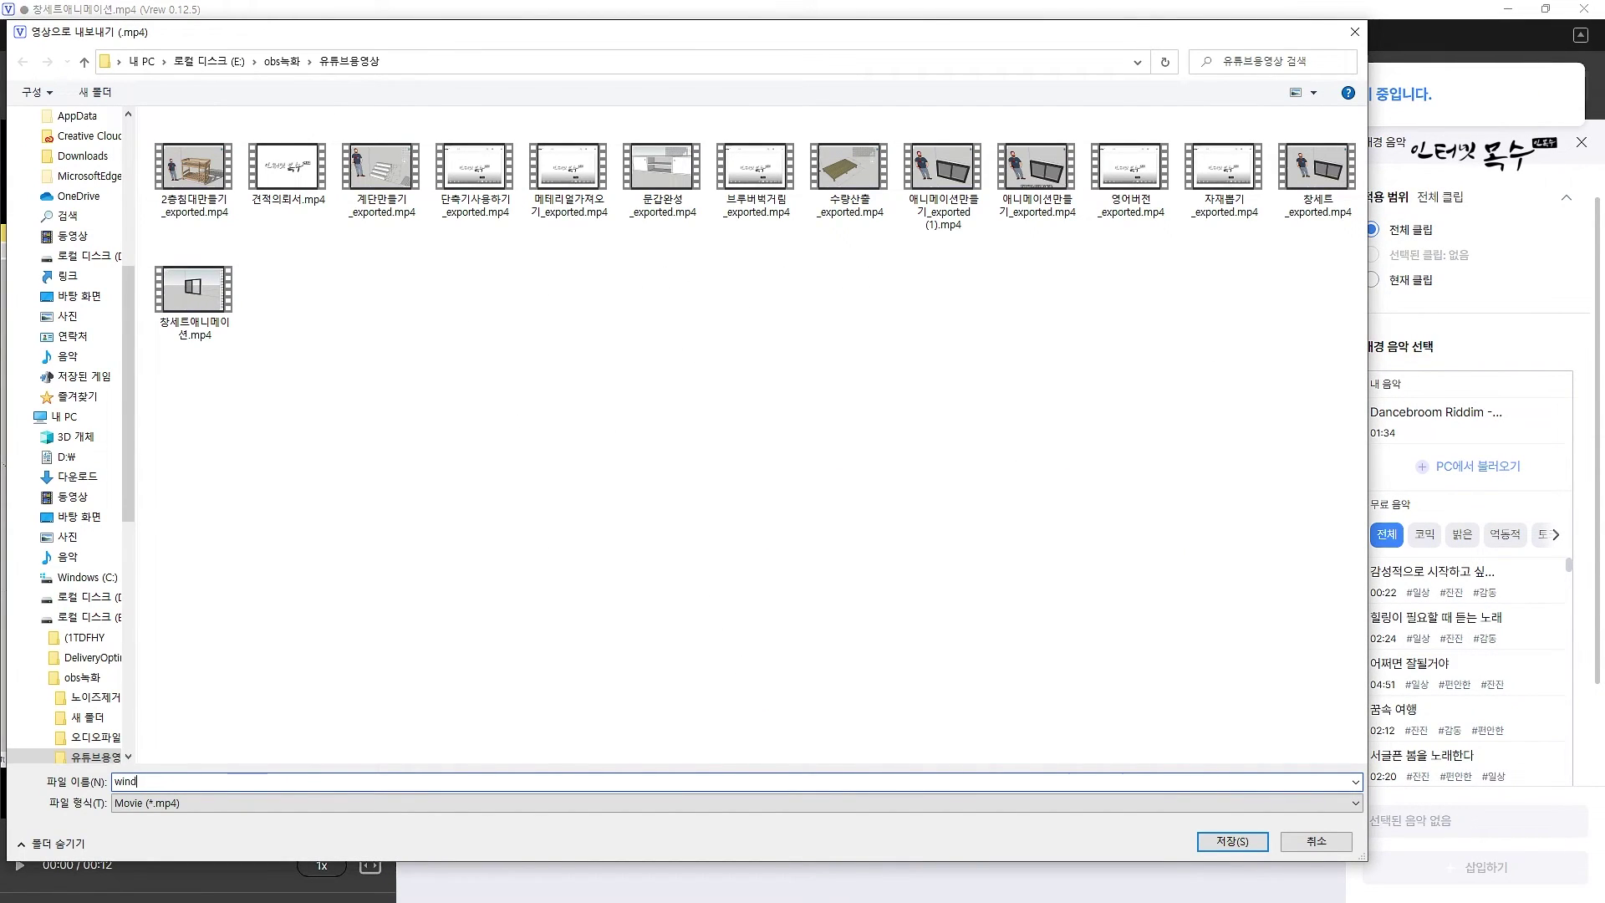
text(ow)
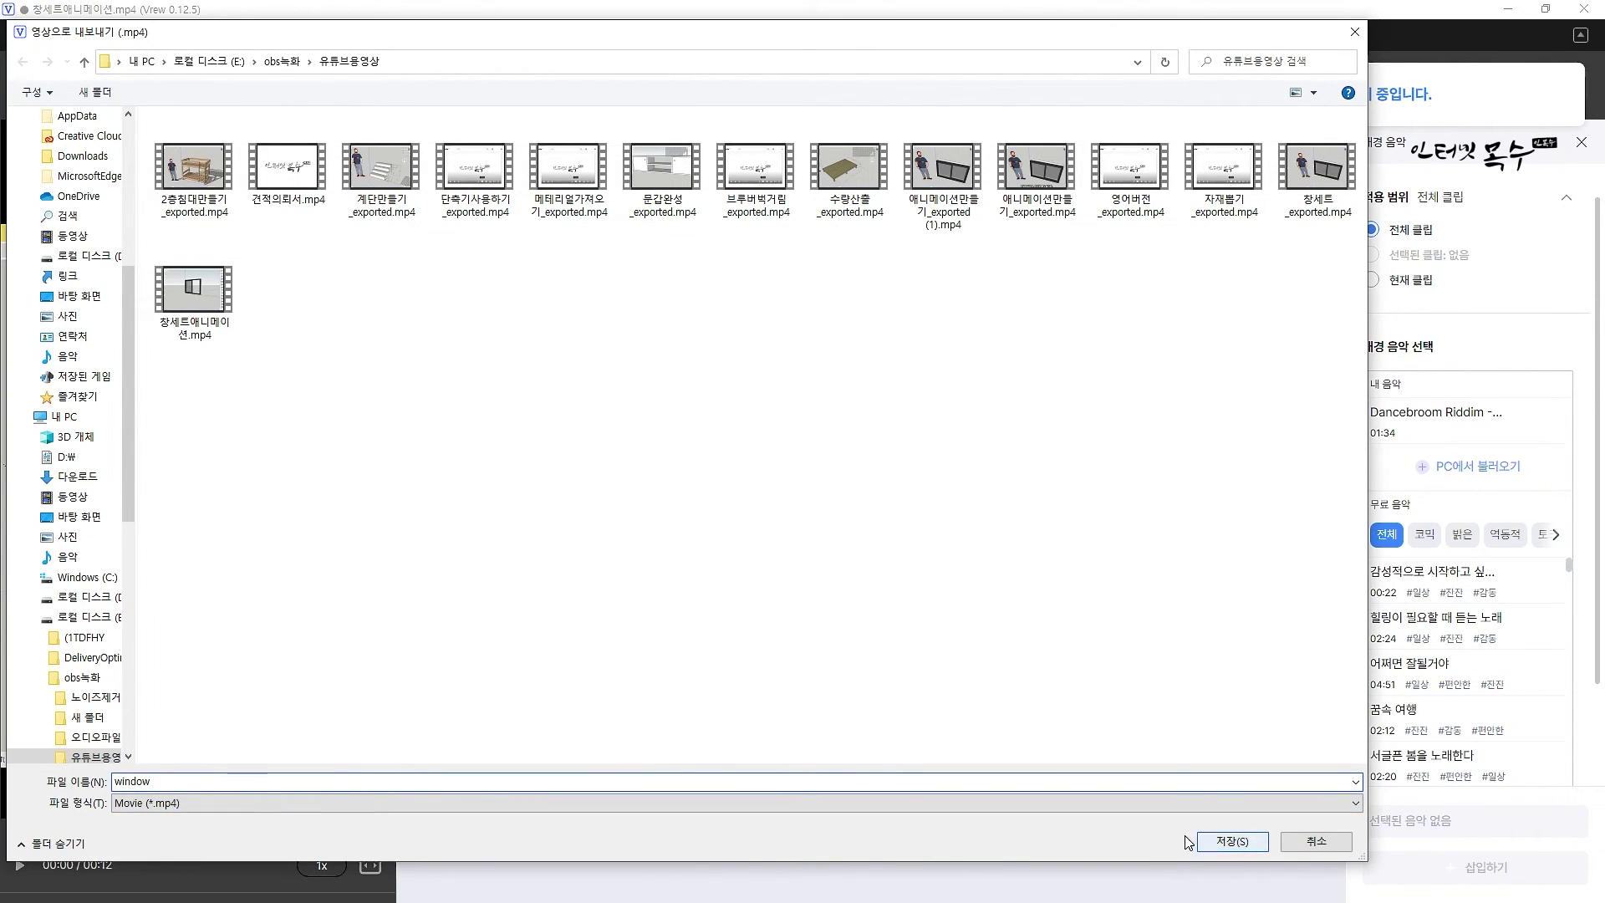
click(1240, 847)
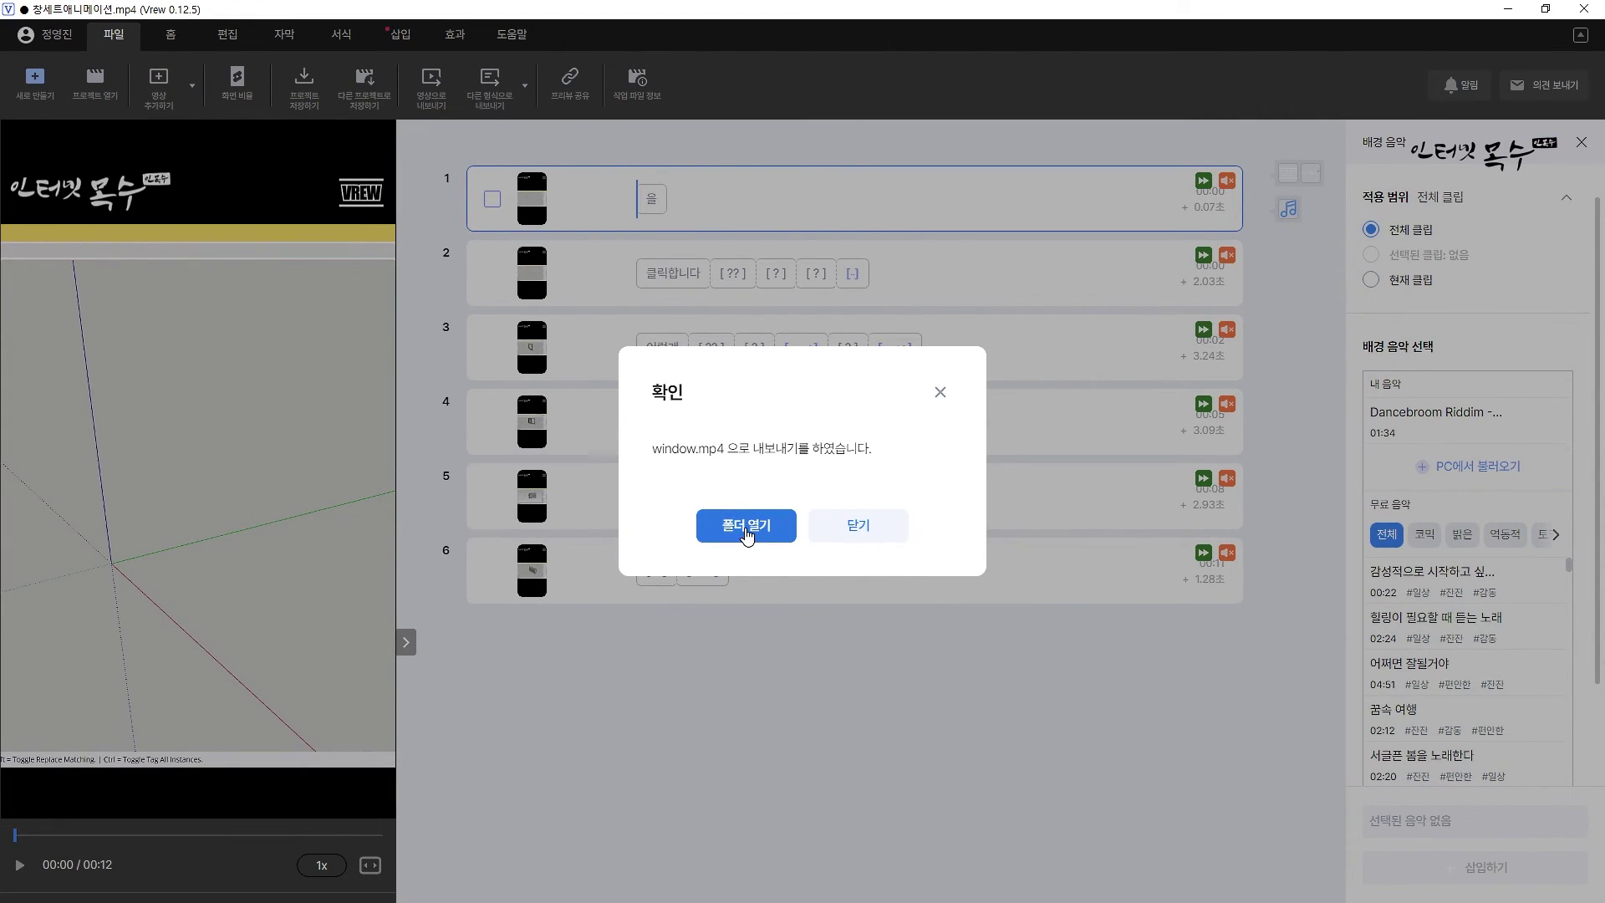
- Open the 유튜브용영상 folder, play window.mp4 in Movies & TV, then close the player
click(746, 527)
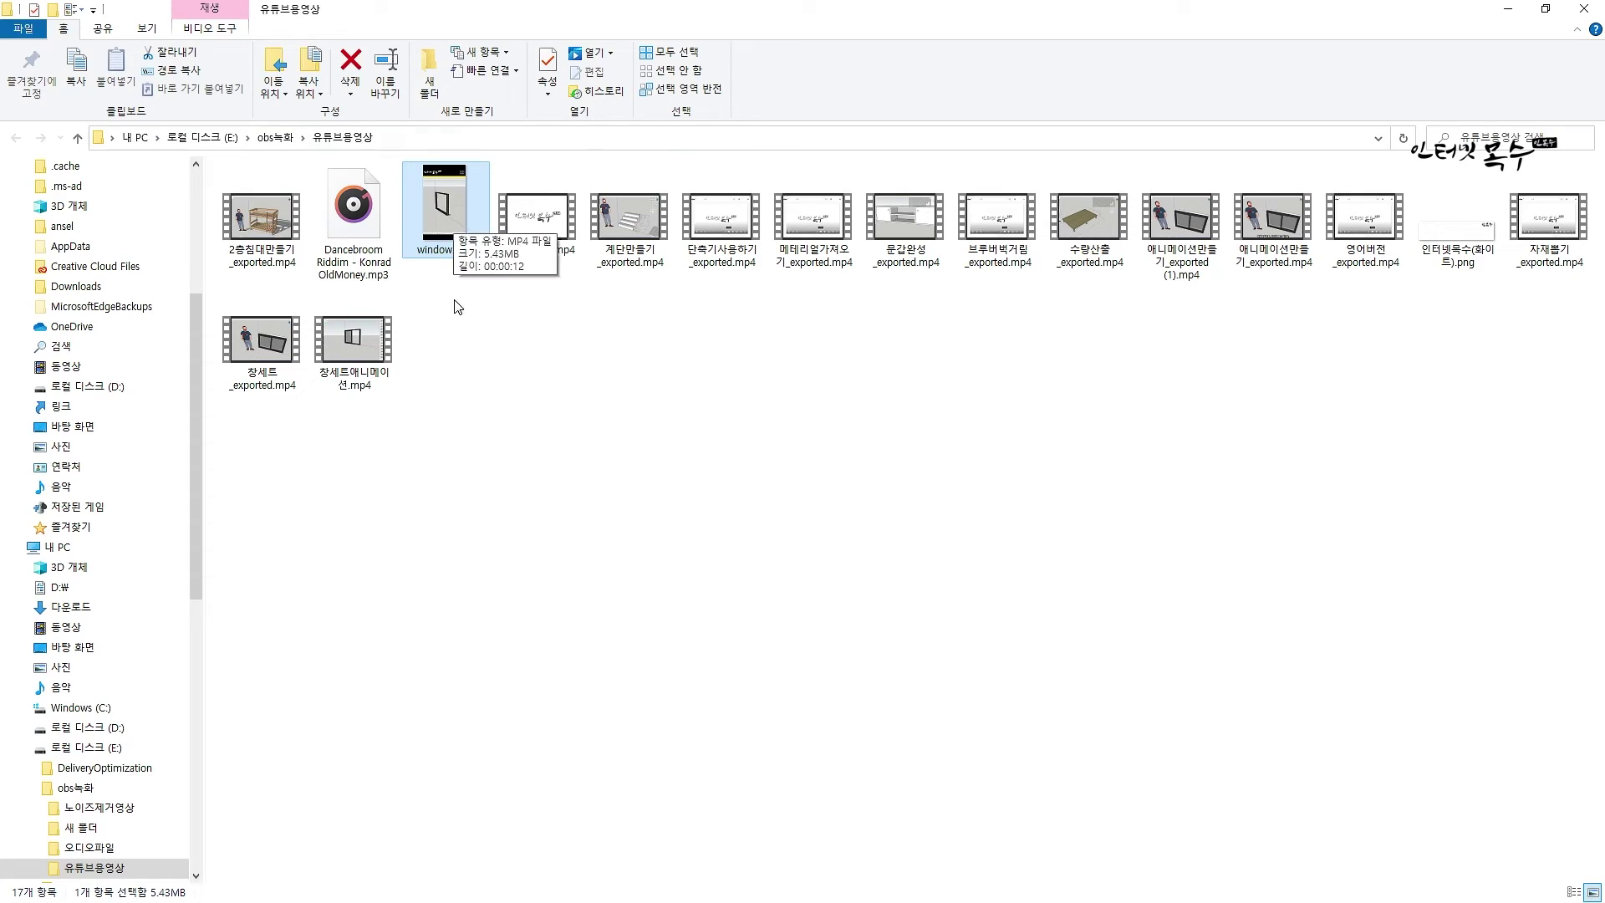
double_click(445, 224)
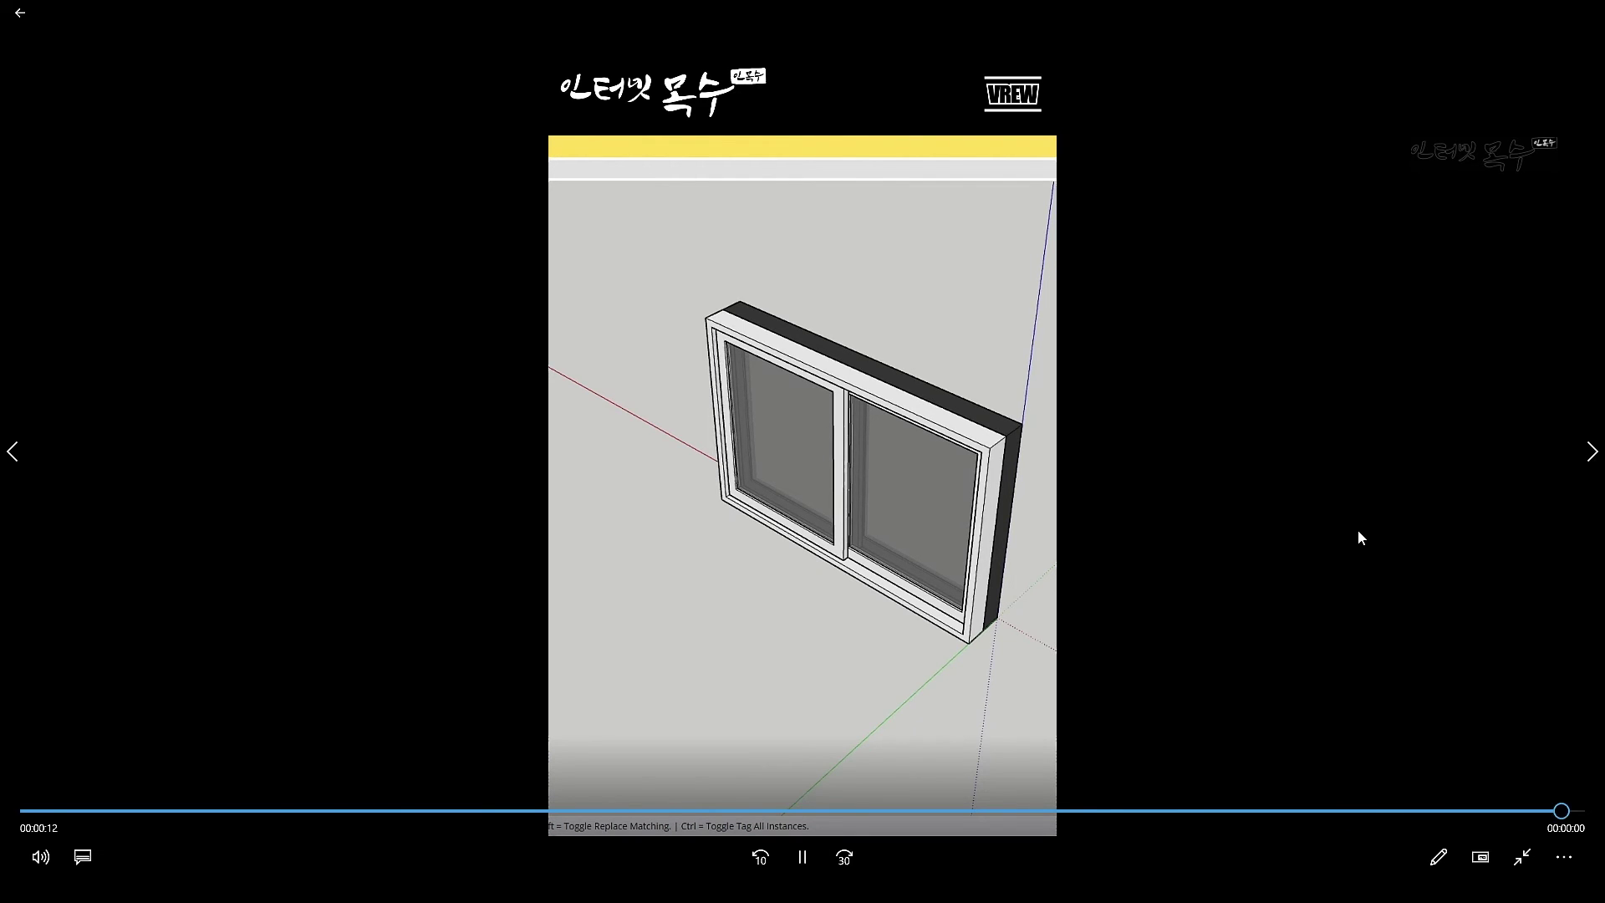
click(1574, 8)
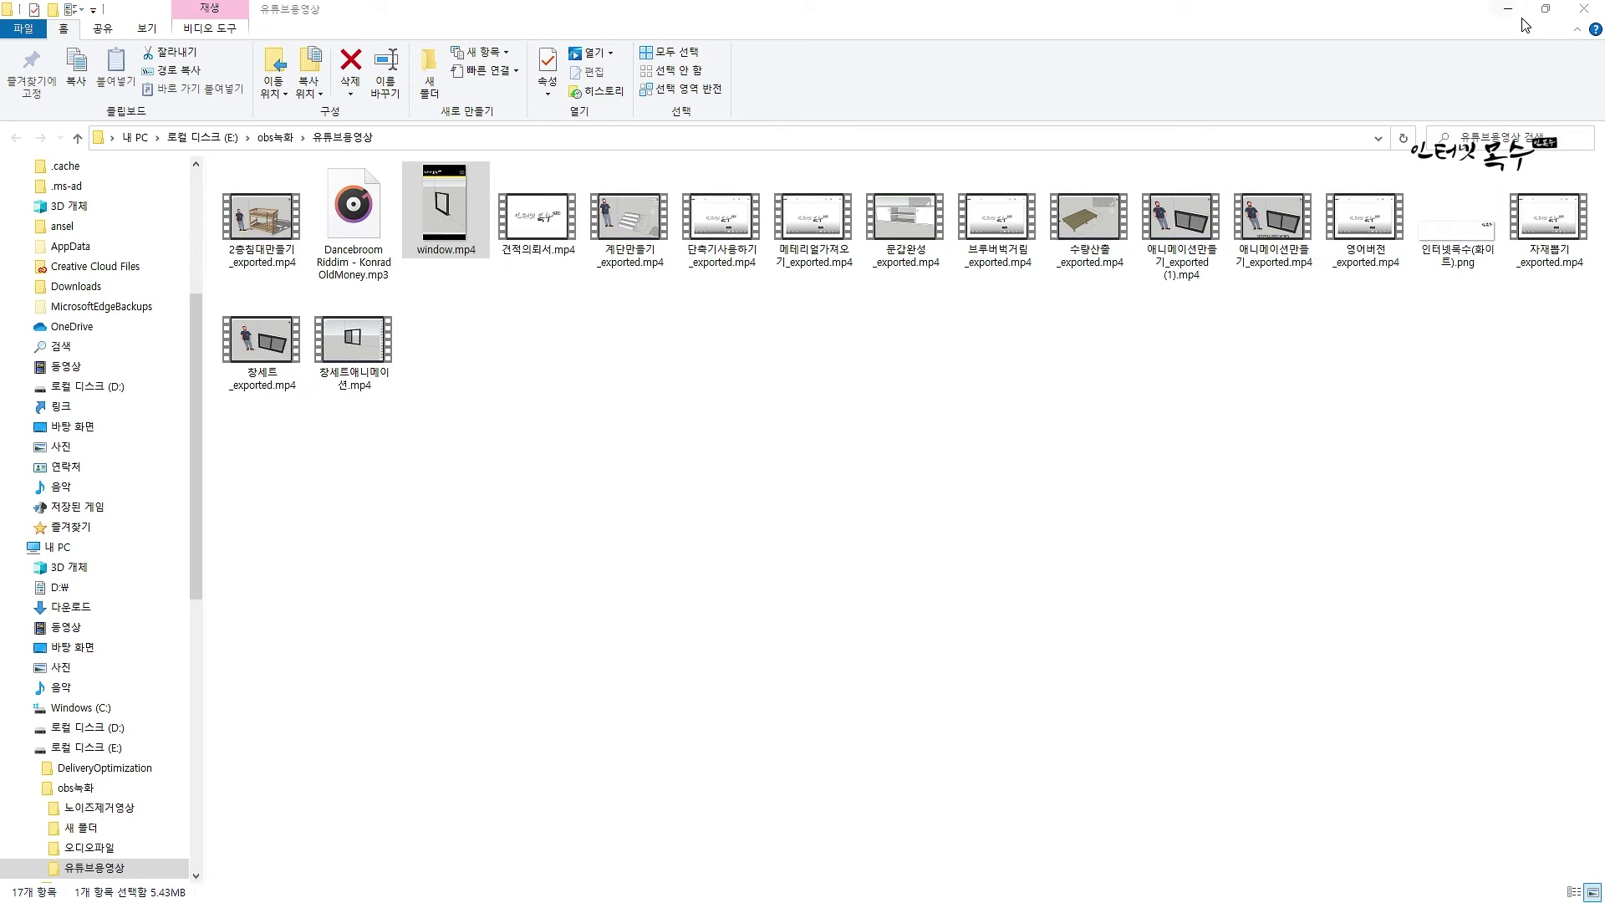
- Close the File Explorer output folder to bring back the window-animation project
click(1583, 8)
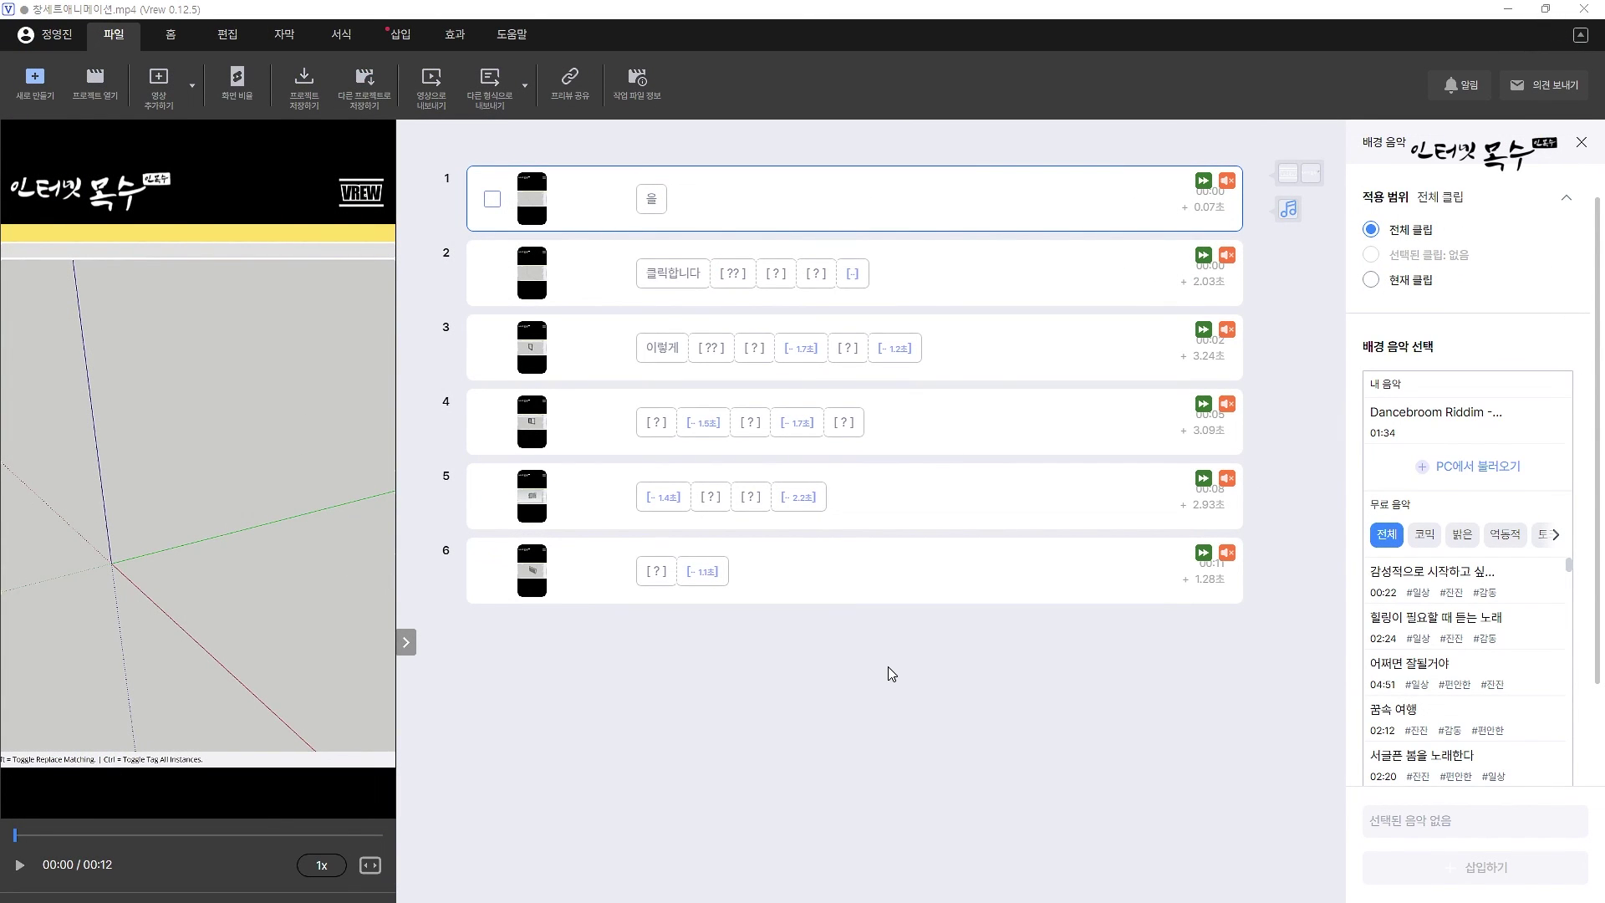